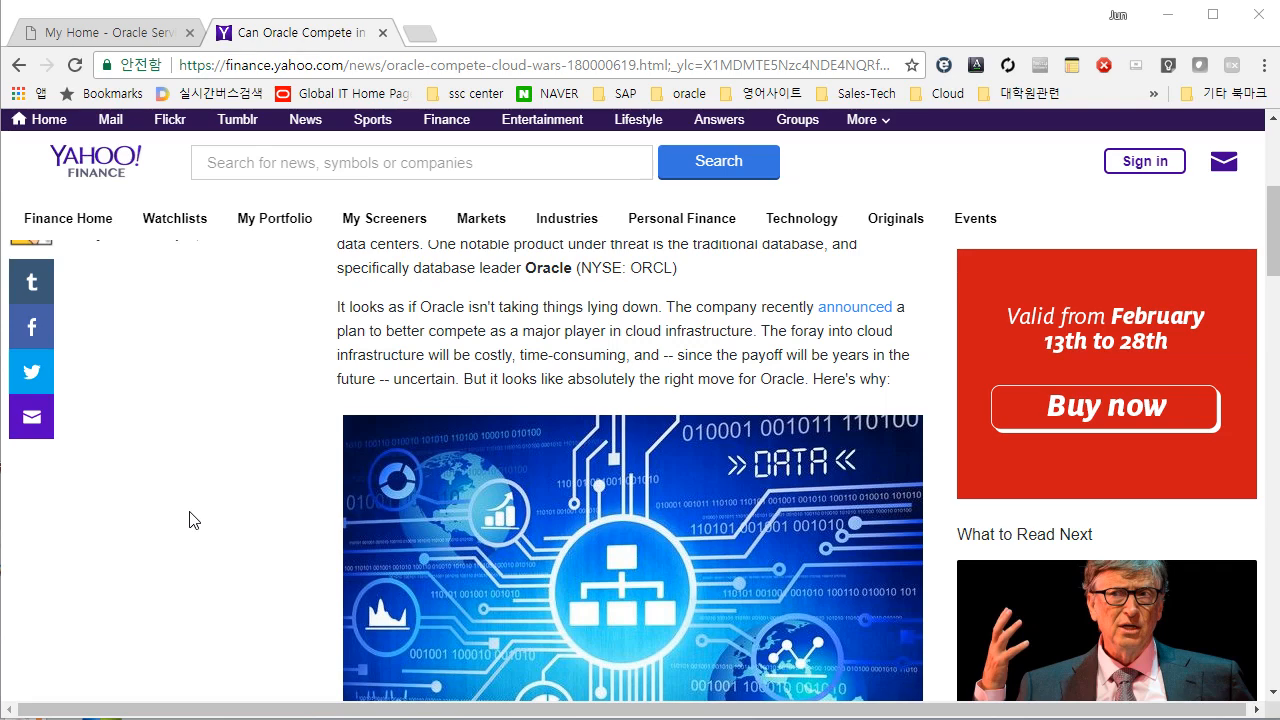
Read the Yahoo Finance Oracle cloud article and highlight 'South Korea' in the 12 new regions list.
{"action": "scroll", "coordinate": [193, 519], "scroll_direction": "up", "scroll_amount": 3}
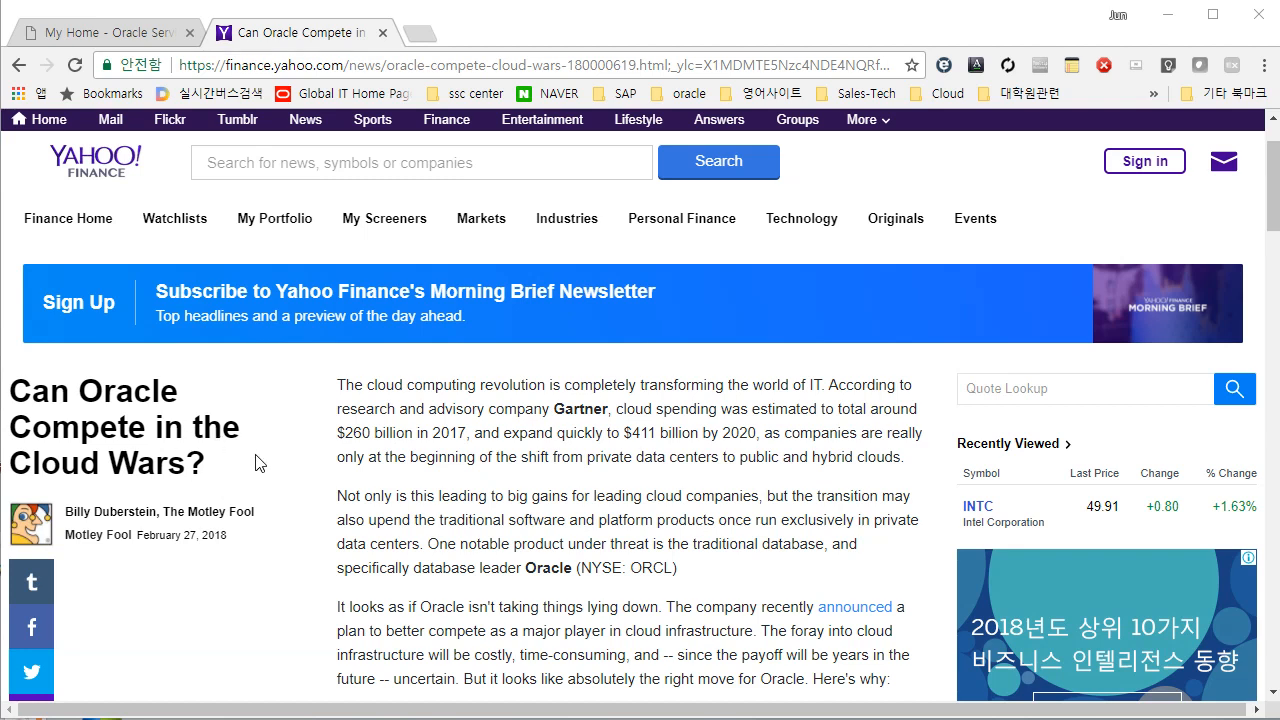
{"action": "scroll", "coordinate": [255, 462], "scroll_direction": "down", "scroll_amount": 2}
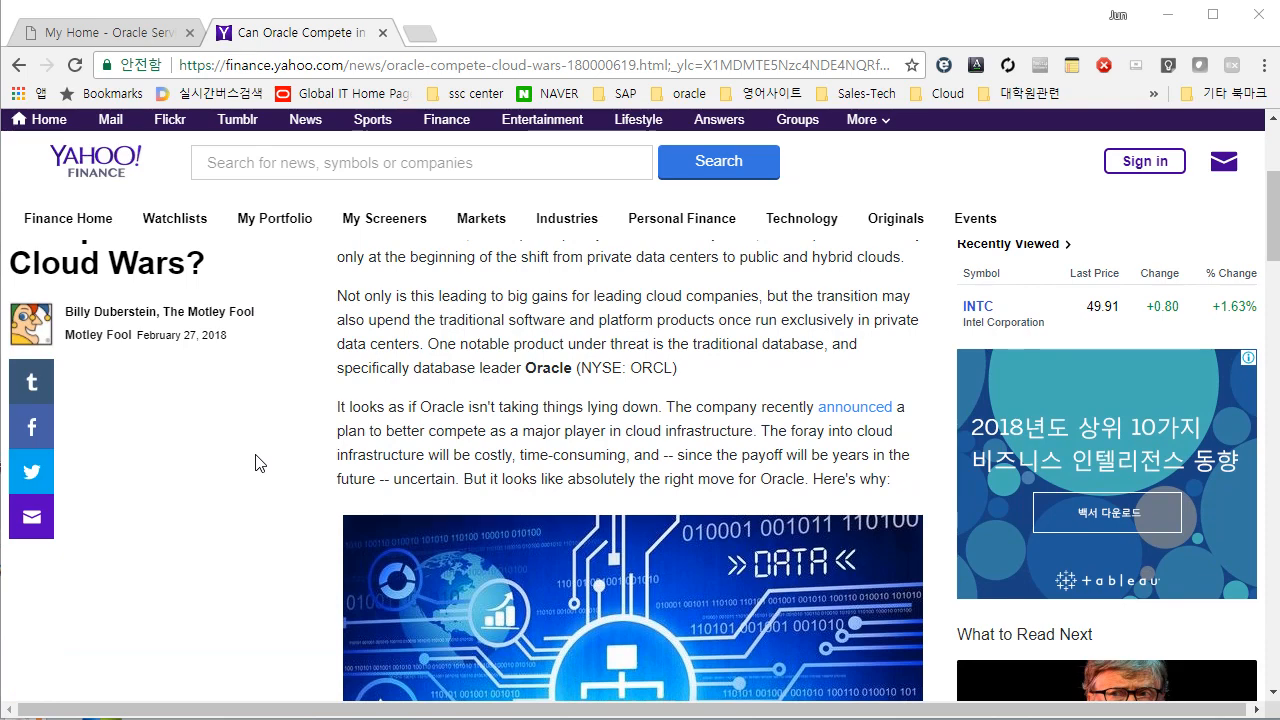
{"action": "scroll", "coordinate": [255, 462], "scroll_direction": "down", "scroll_amount": 4}
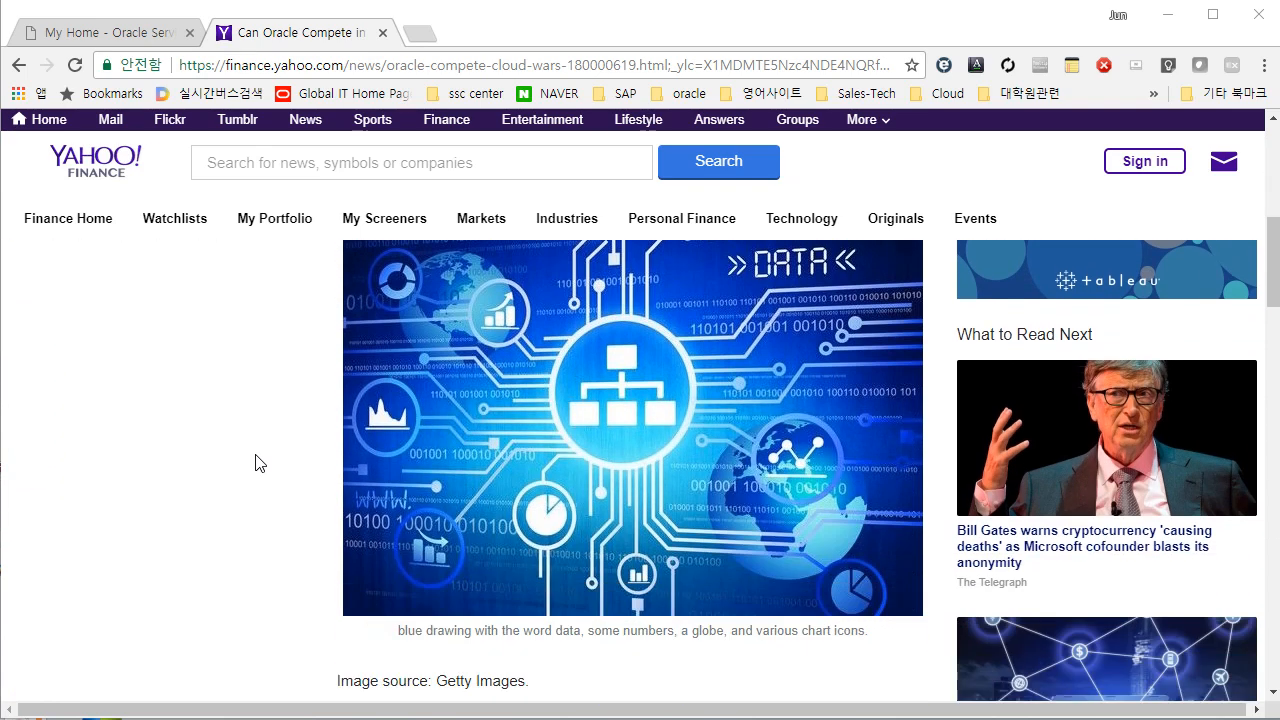
{"action": "scroll", "coordinate": [255, 462], "scroll_direction": "down", "scroll_amount": 2}
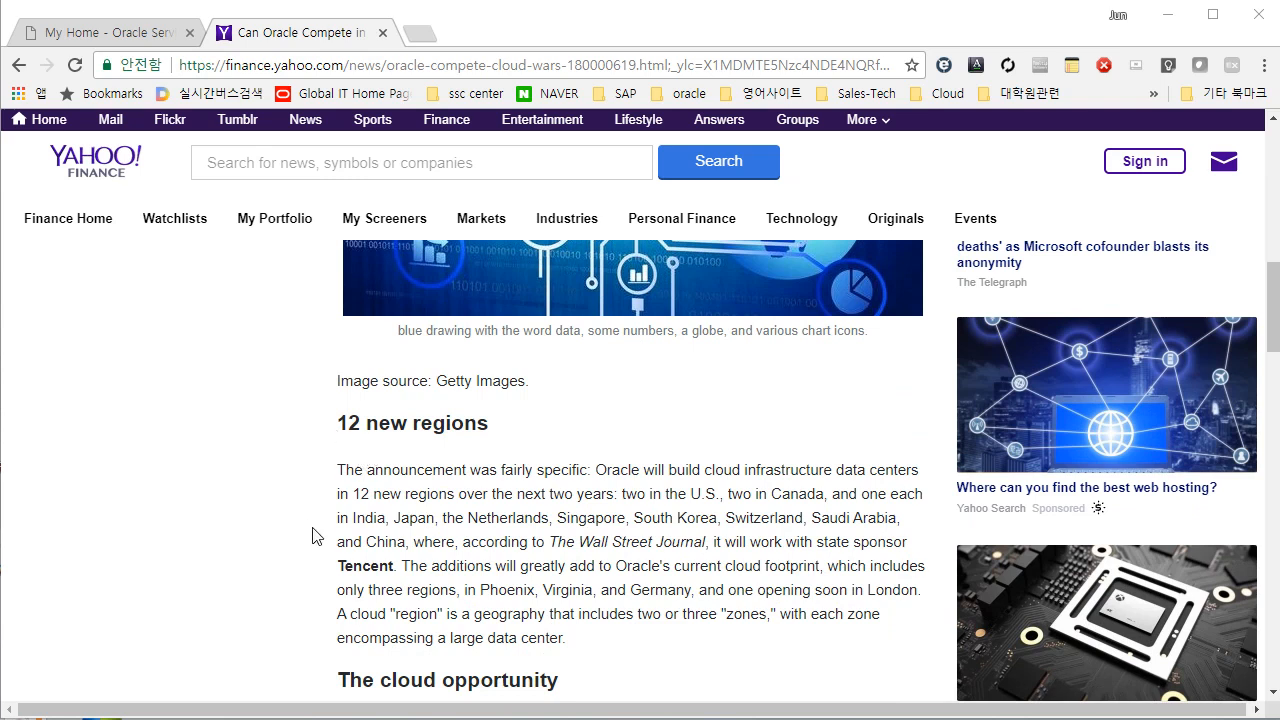
{"action": "left_click_drag", "start_coordinate": [630, 520], "coordinate": [722, 521]}
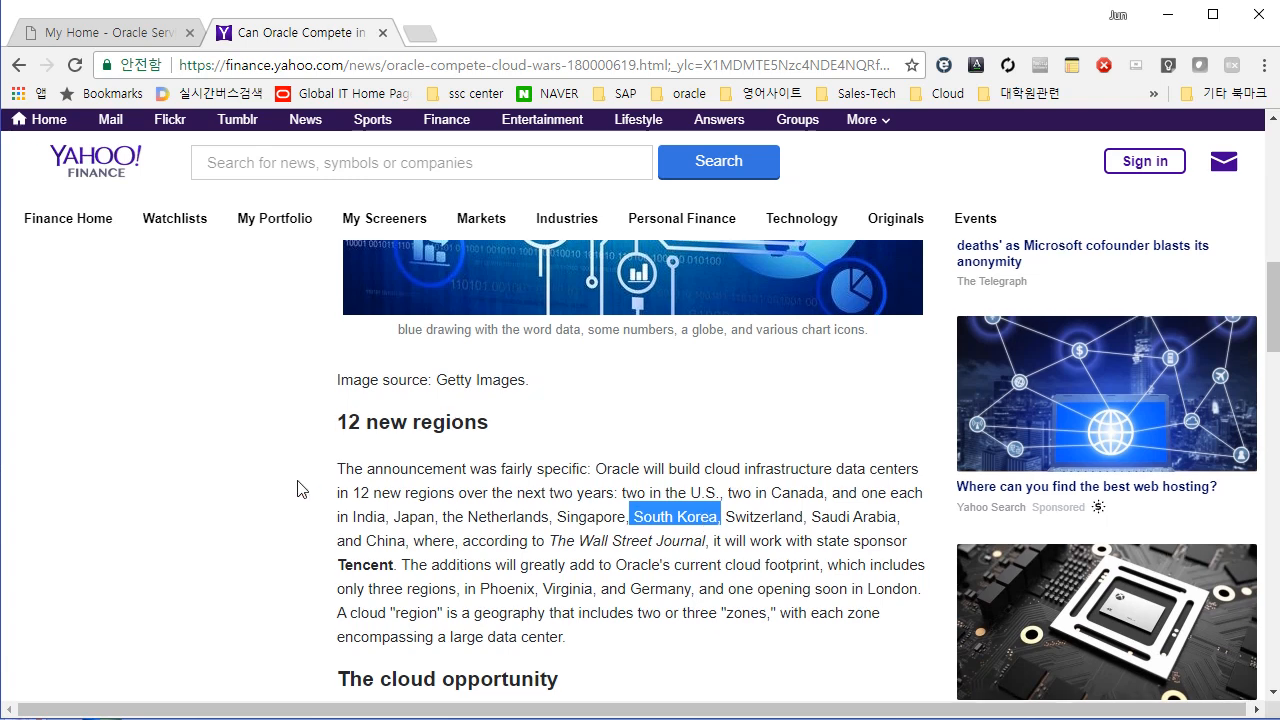
{"action": "scroll", "coordinate": [297, 489], "scroll_direction": "down", "scroll_amount": 1}
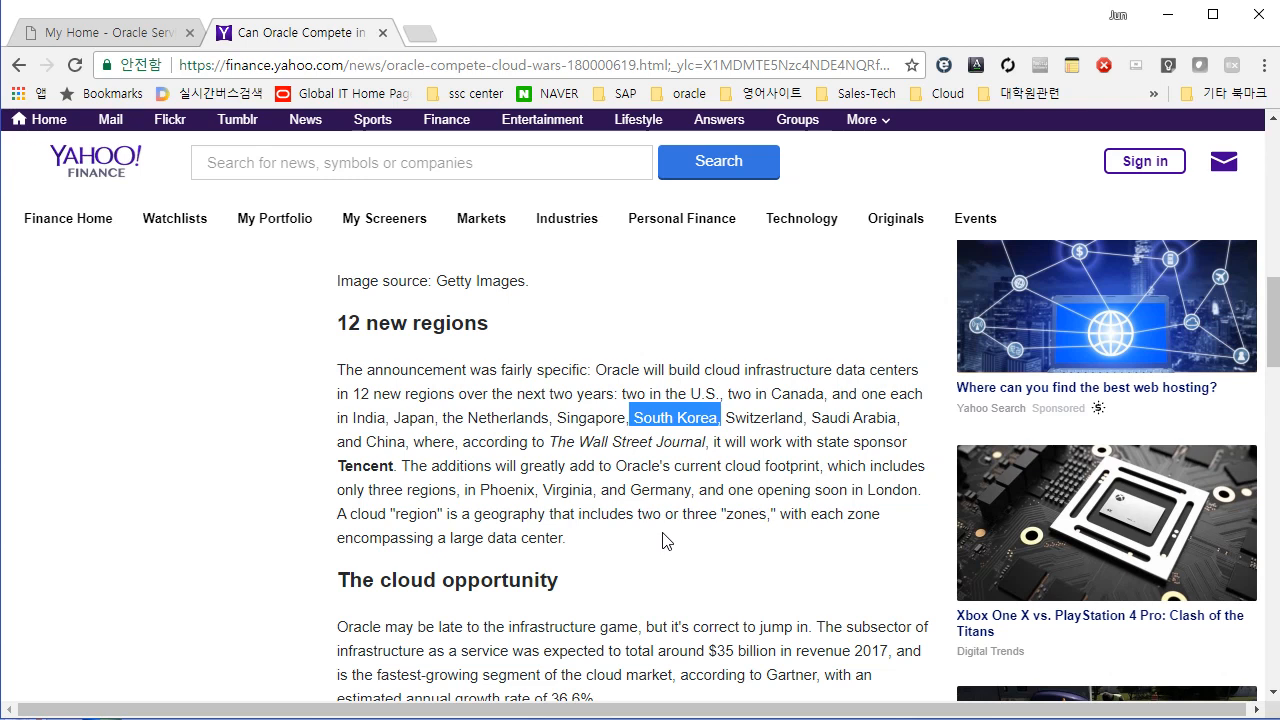
{"action": "left_click", "coordinate": [113, 38]}
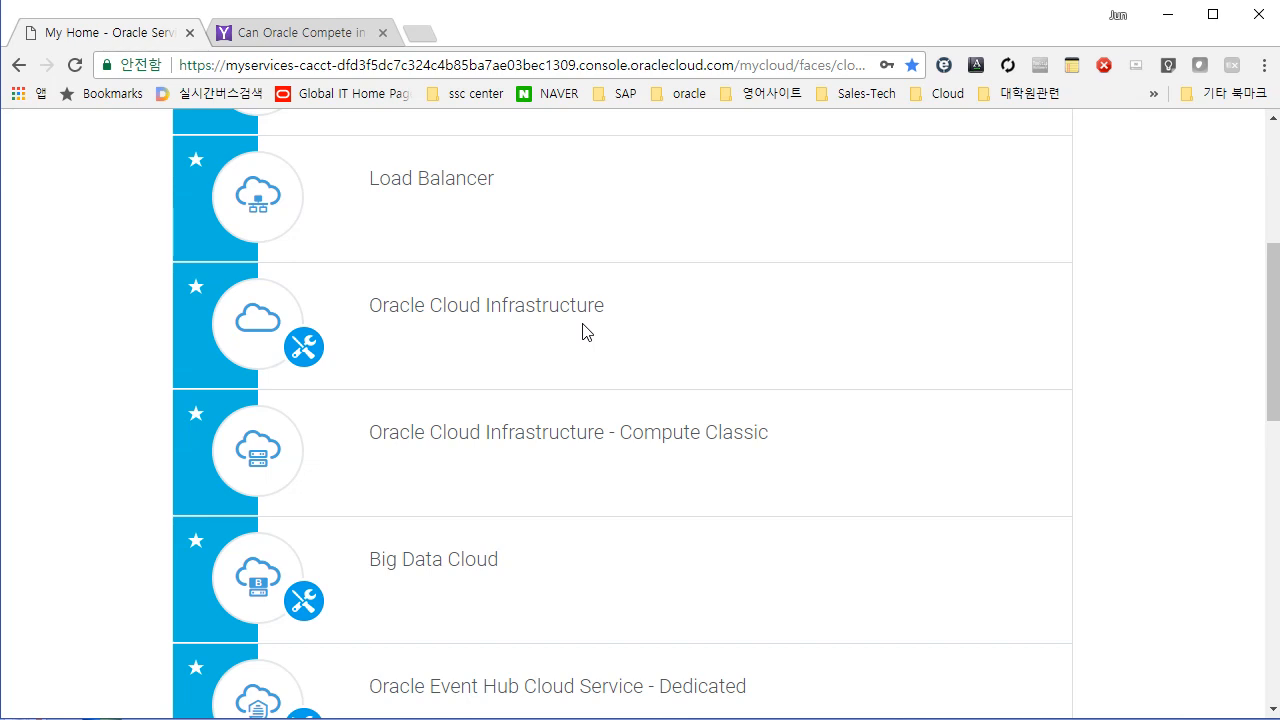
Enter the Oracle Cloud Infrastructure console, browse Identity, DB Systems, Networking and Storage, then reach Compute.
{"action": "left_click", "coordinate": [586, 331]}
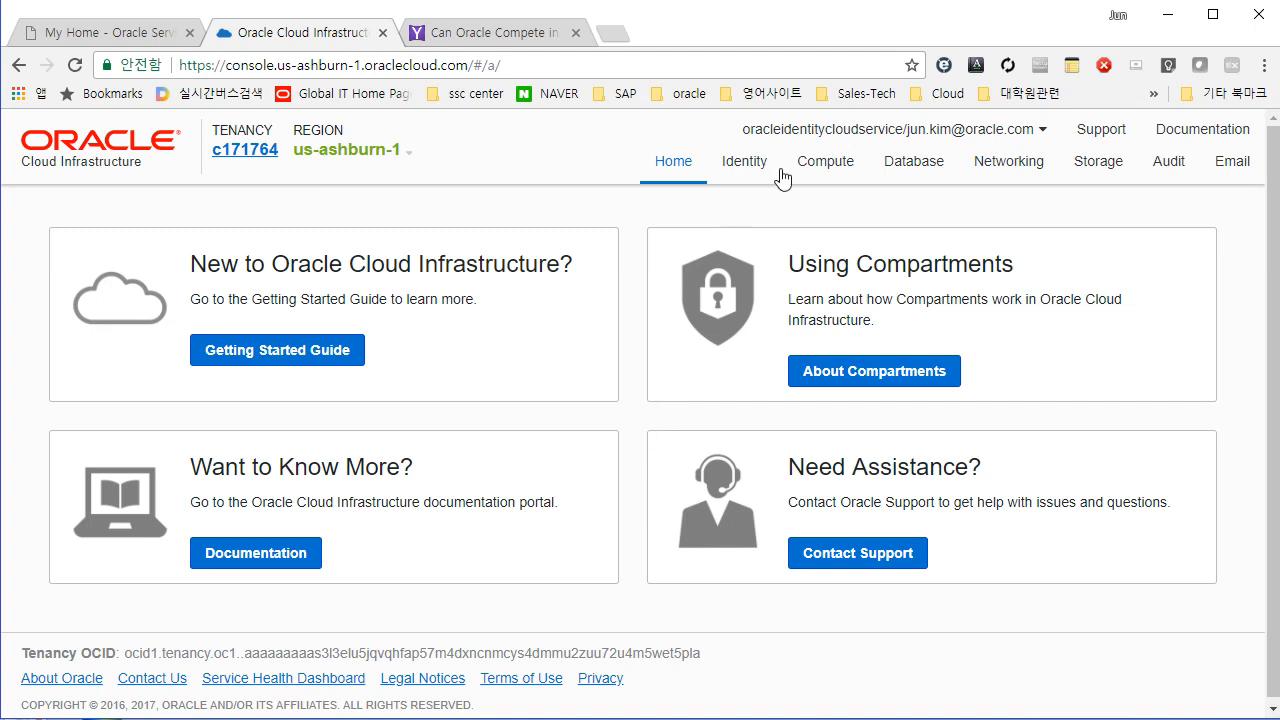
{"action": "left_click", "coordinate": [746, 165]}
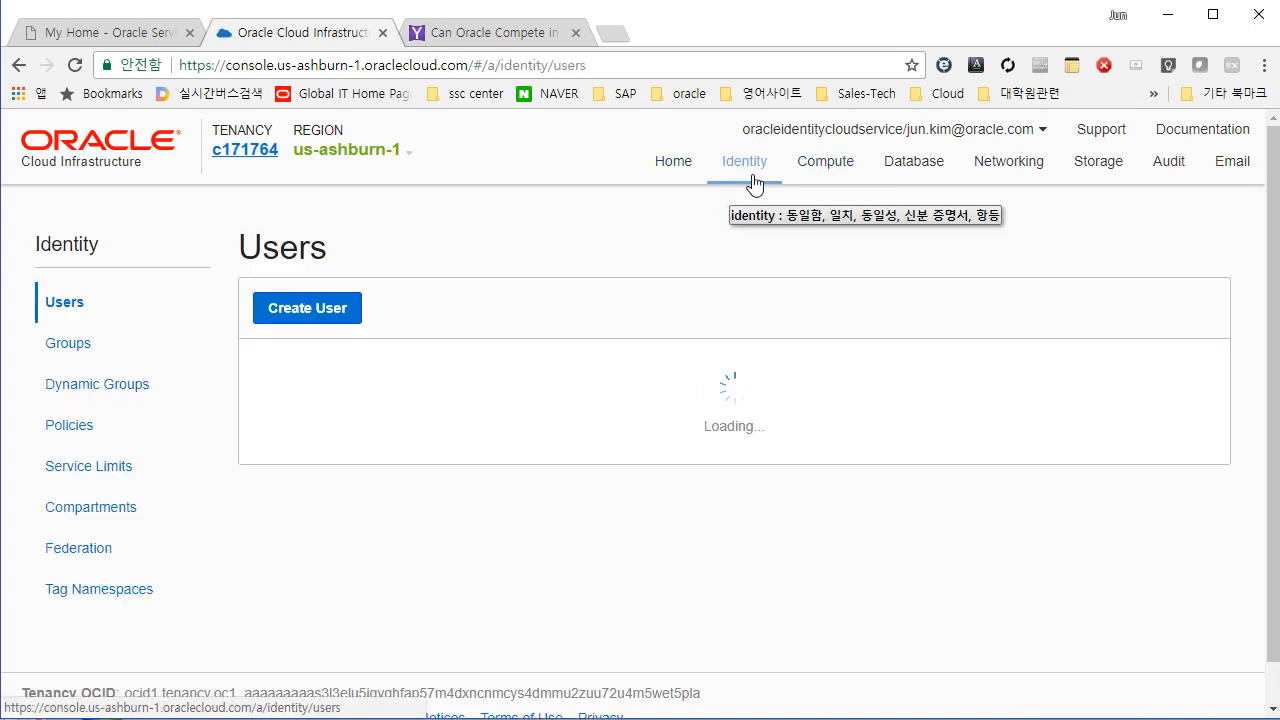
{"action": "left_click", "coordinate": [810, 174]}
{"action": "left_click", "coordinate": [922, 174]}
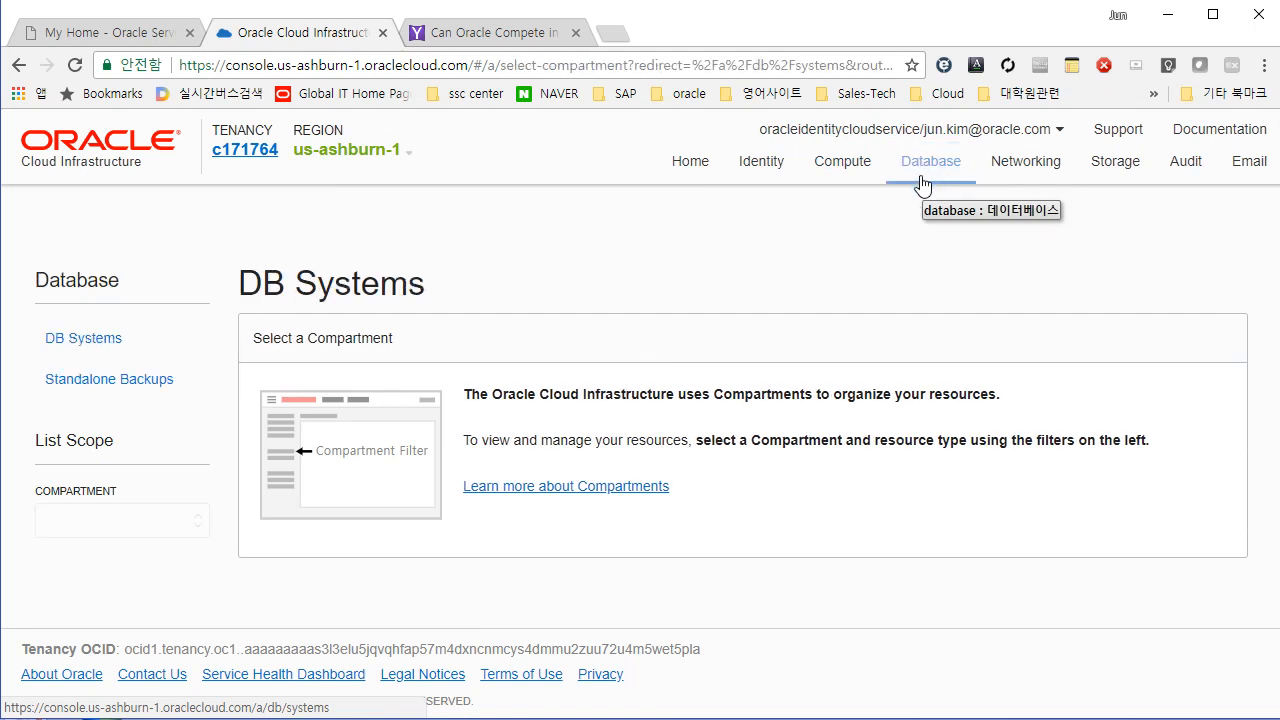
{"action": "left_click", "coordinate": [1025, 174]}
{"action": "left_click", "coordinate": [1088, 178]}
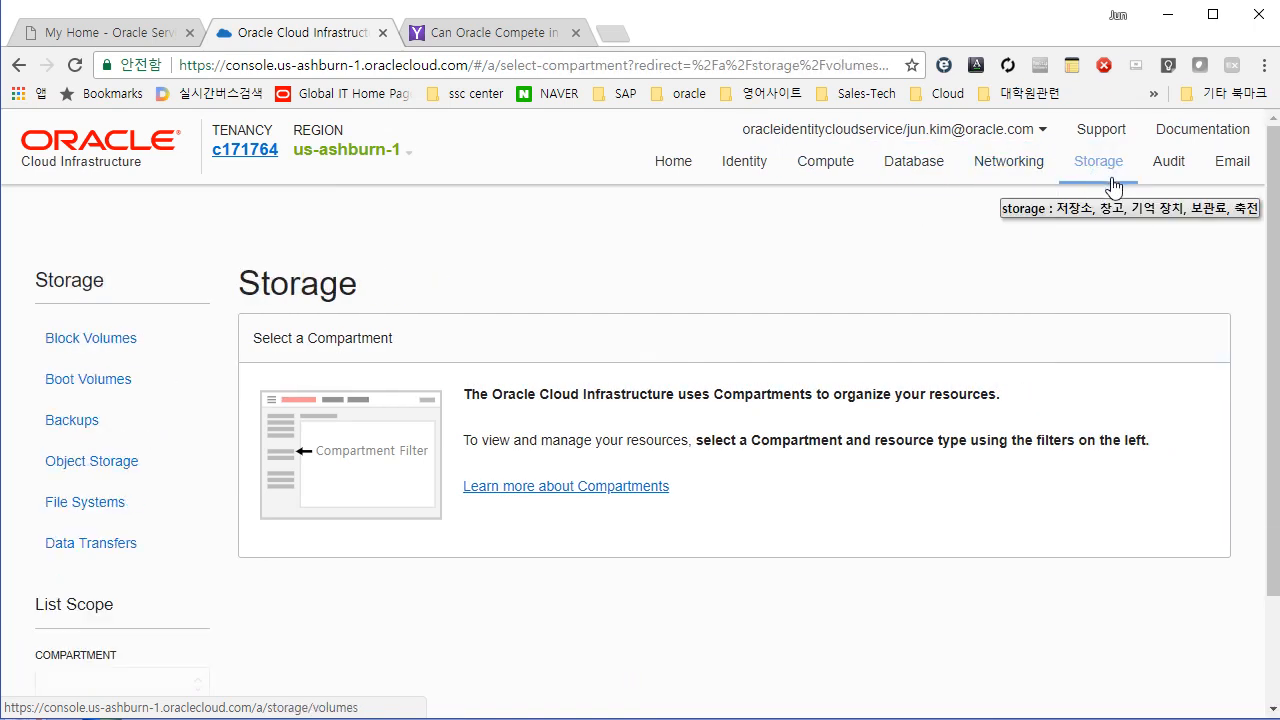
{"action": "left_click", "coordinate": [831, 171]}
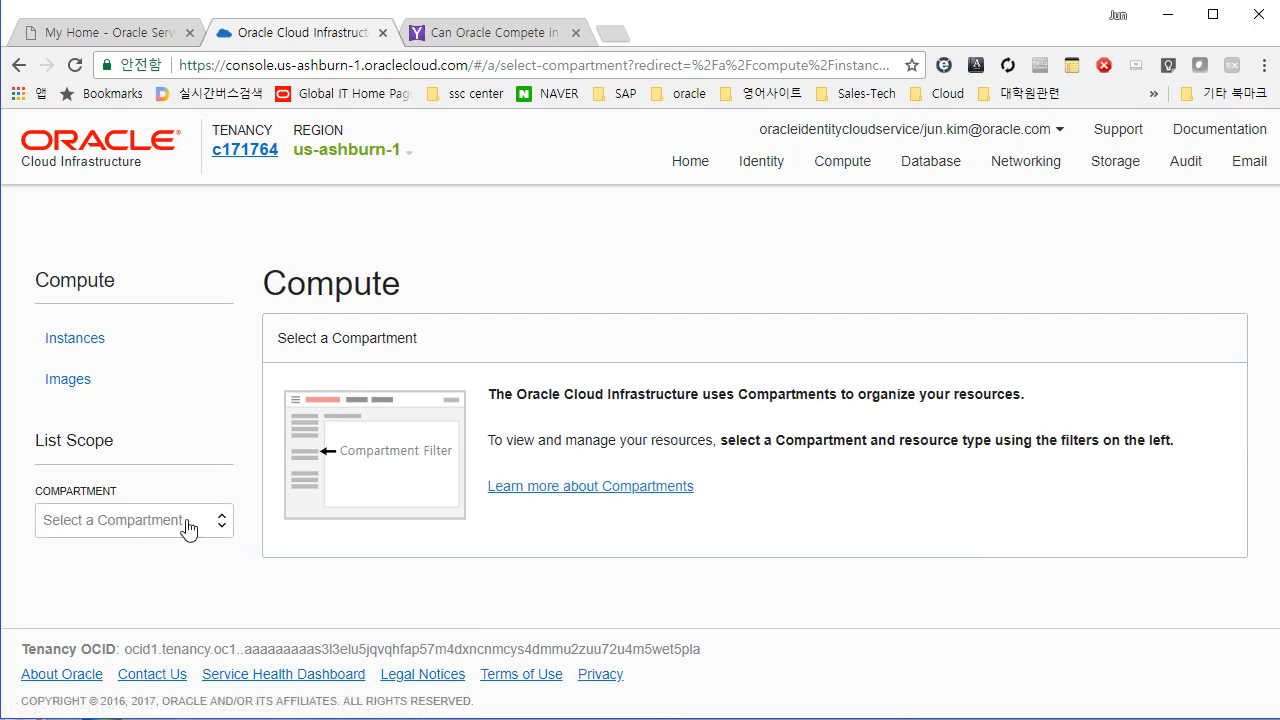
{"action": "left_click", "coordinate": [219, 534]}
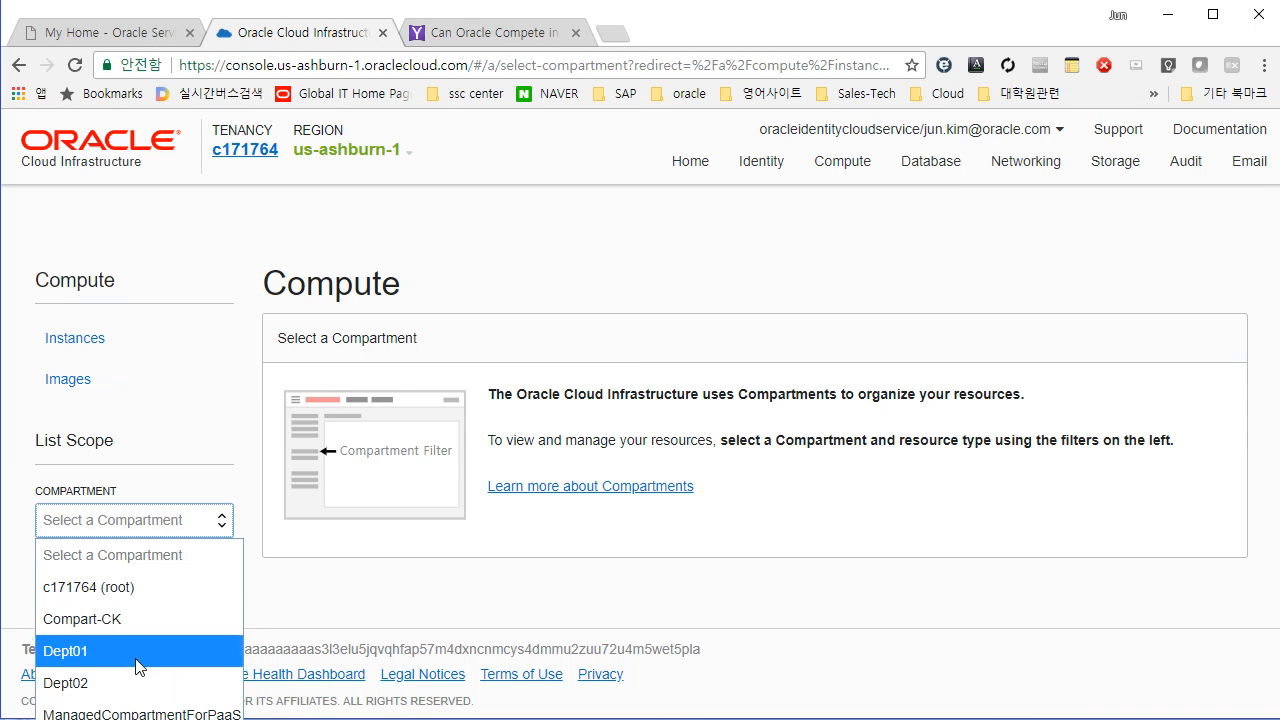
Choose the Dept01 compartment to list its running instance kjun_testVM_denseinst.
{"action": "left_click", "coordinate": [138, 651]}
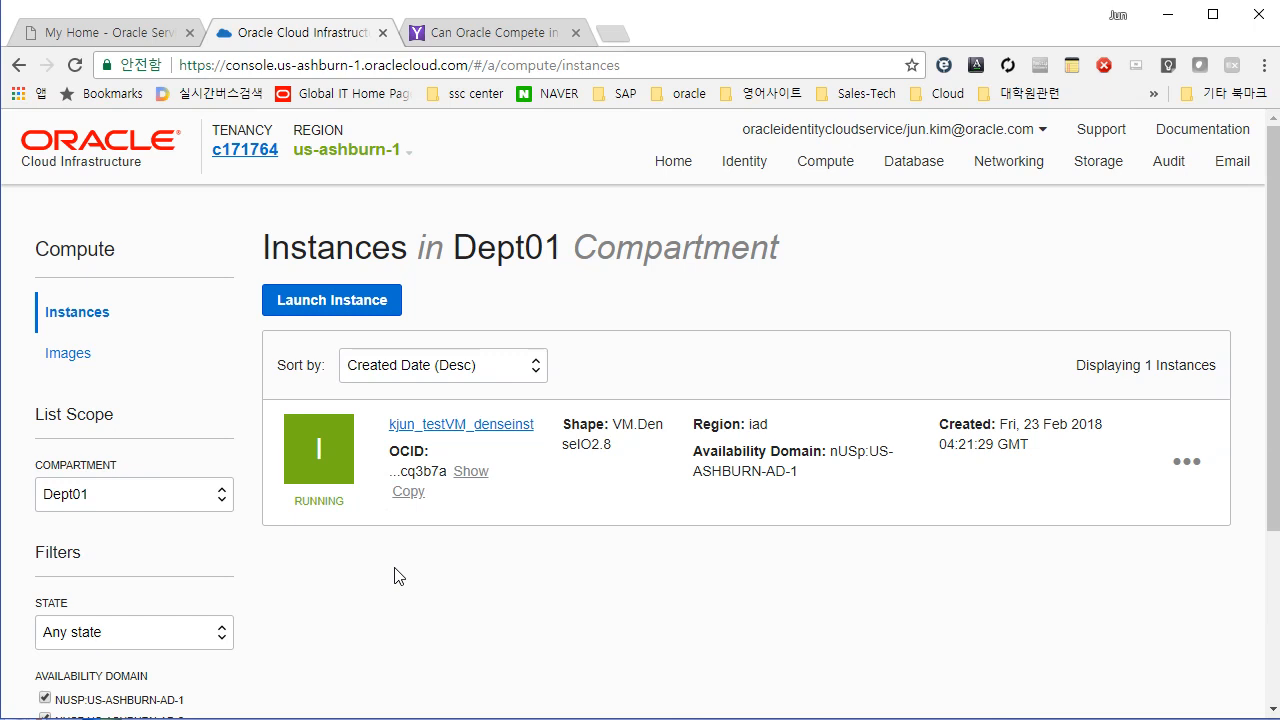
{"action": "left_click", "coordinate": [816, 181]}
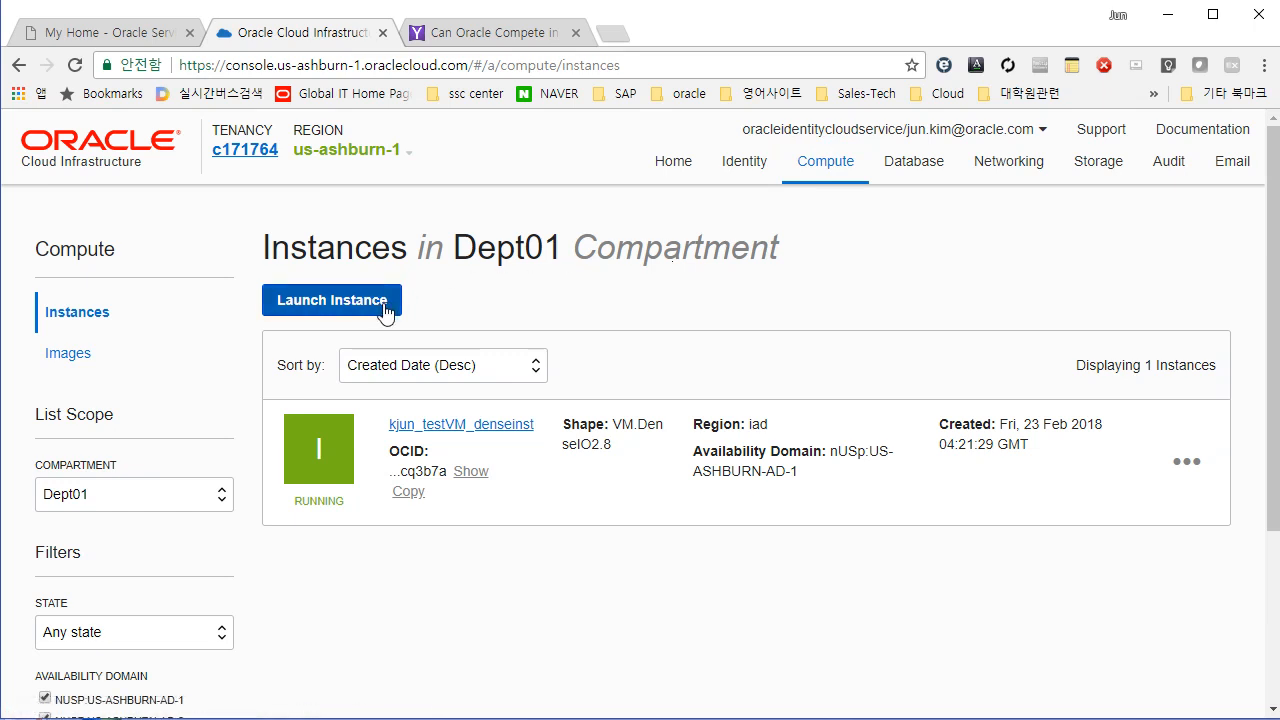
Start a new instance named testInst in availability domain nUSp:US-ASHBURN-AD-1.
{"action": "left_click", "coordinate": [341, 306]}
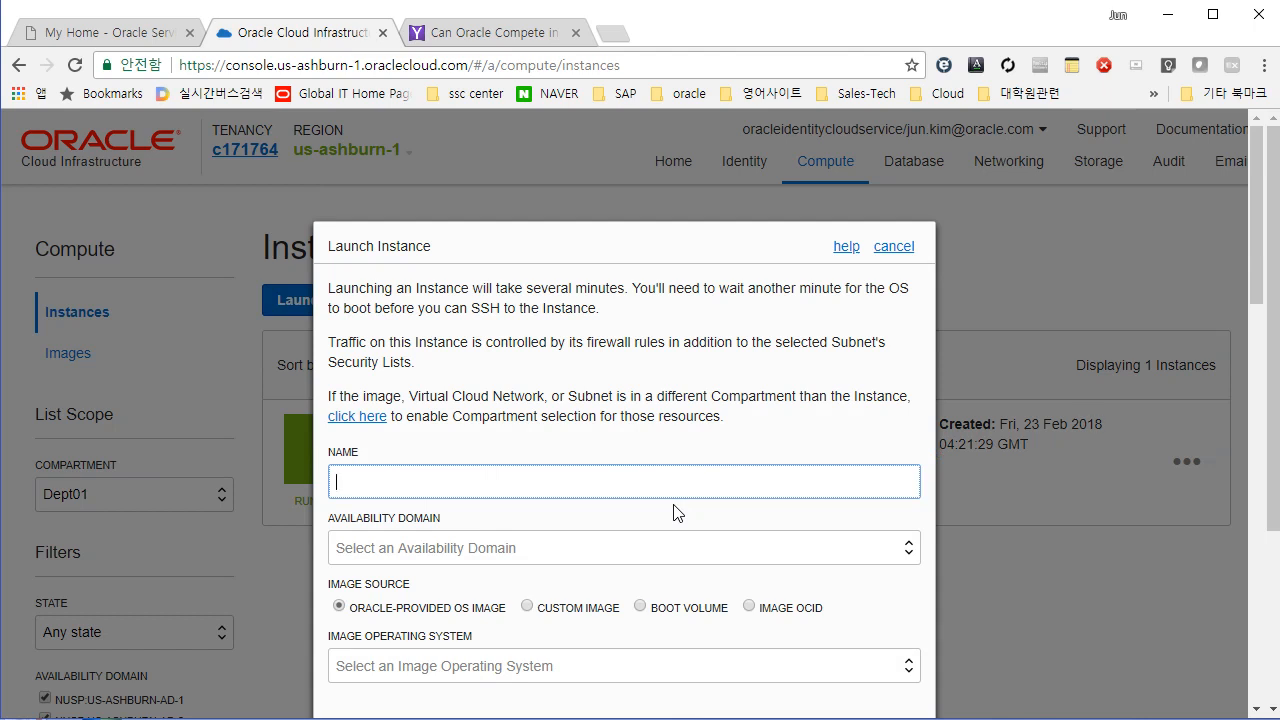
{"action": "left_click", "coordinate": [499, 483]}
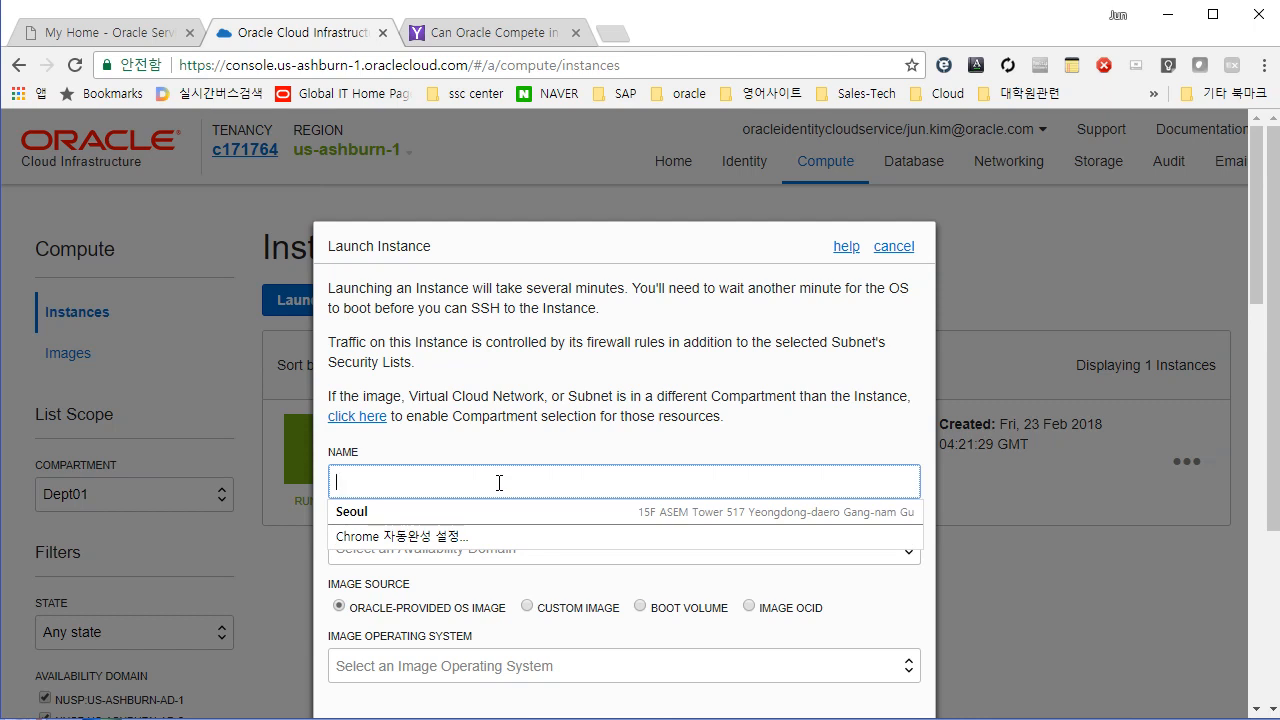
{"action": "type", "text": "test"}
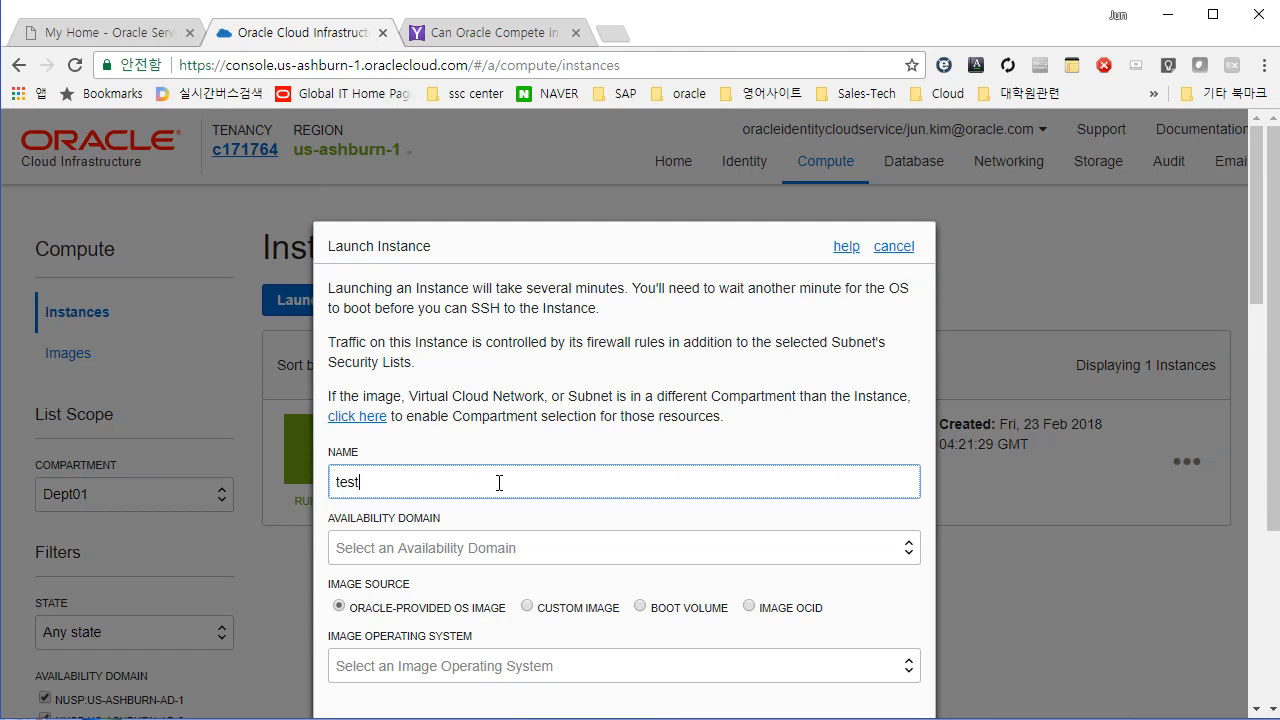
{"action": "type", "text": "Inst"}
{"action": "left_click", "coordinate": [554, 563]}
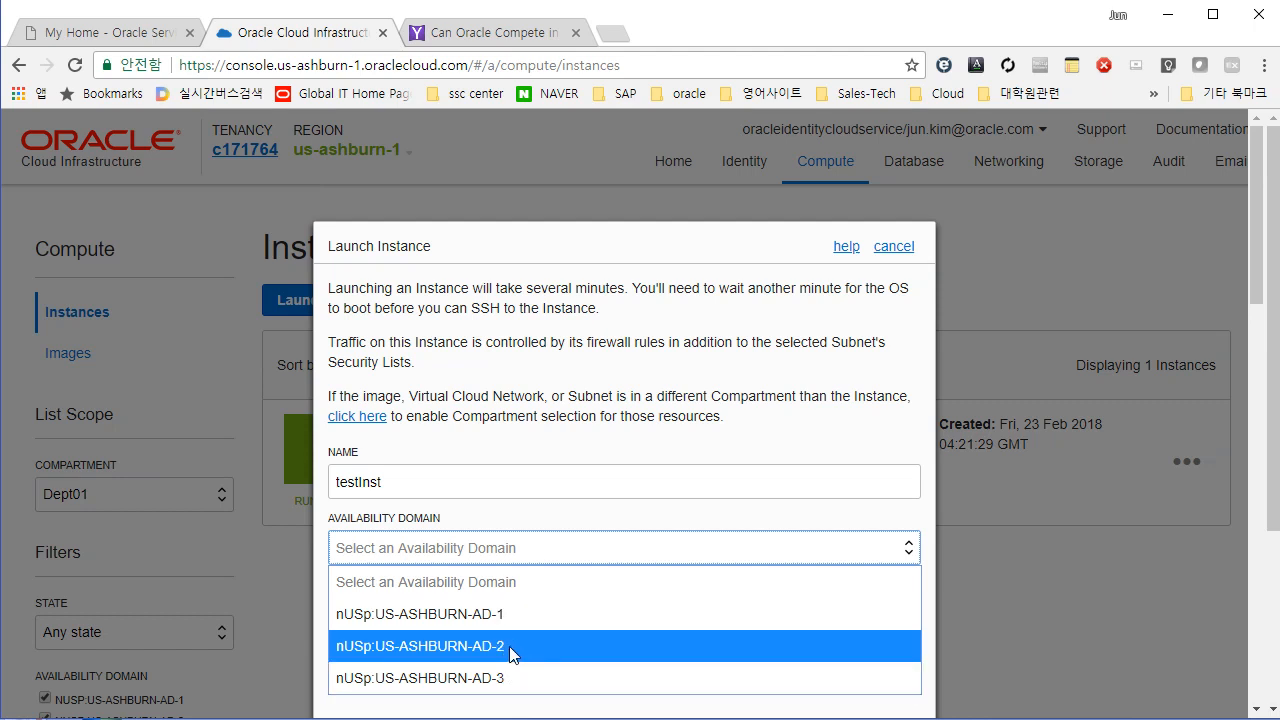
{"action": "left_click", "coordinate": [511, 613]}
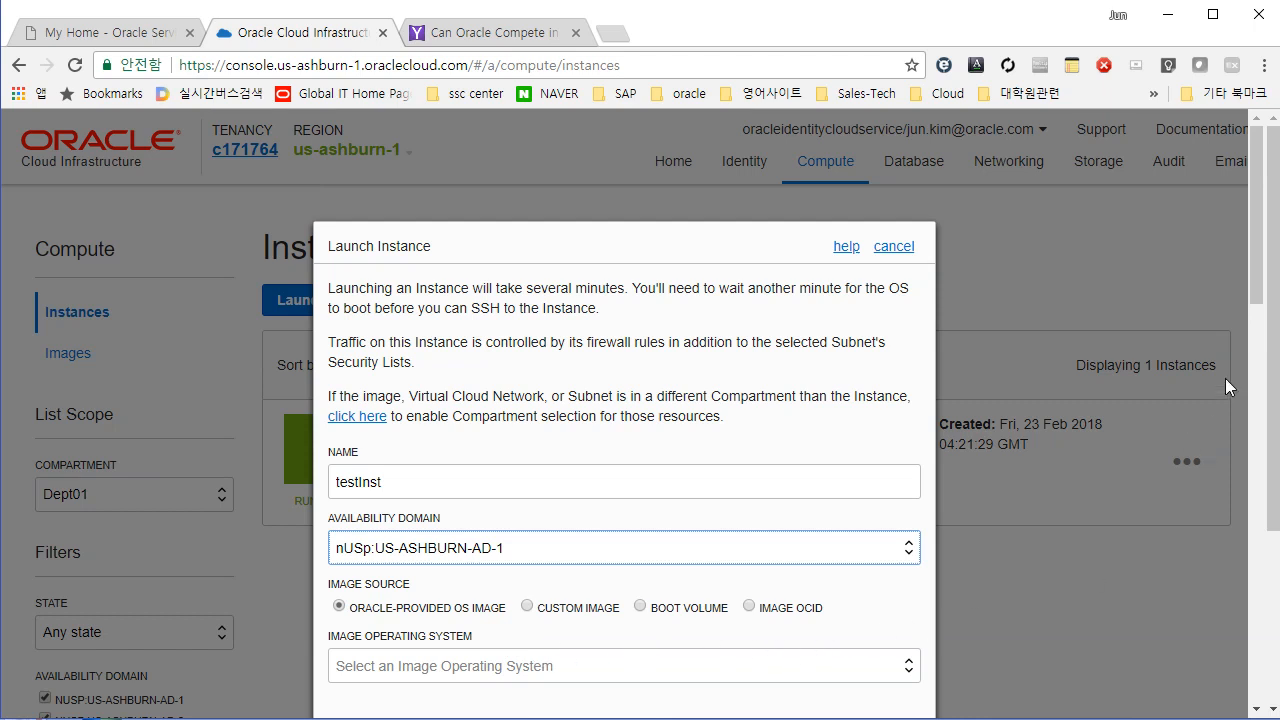
{"action": "left_click_drag", "start_coordinate": [1257, 292], "coordinate": [1249, 374]}
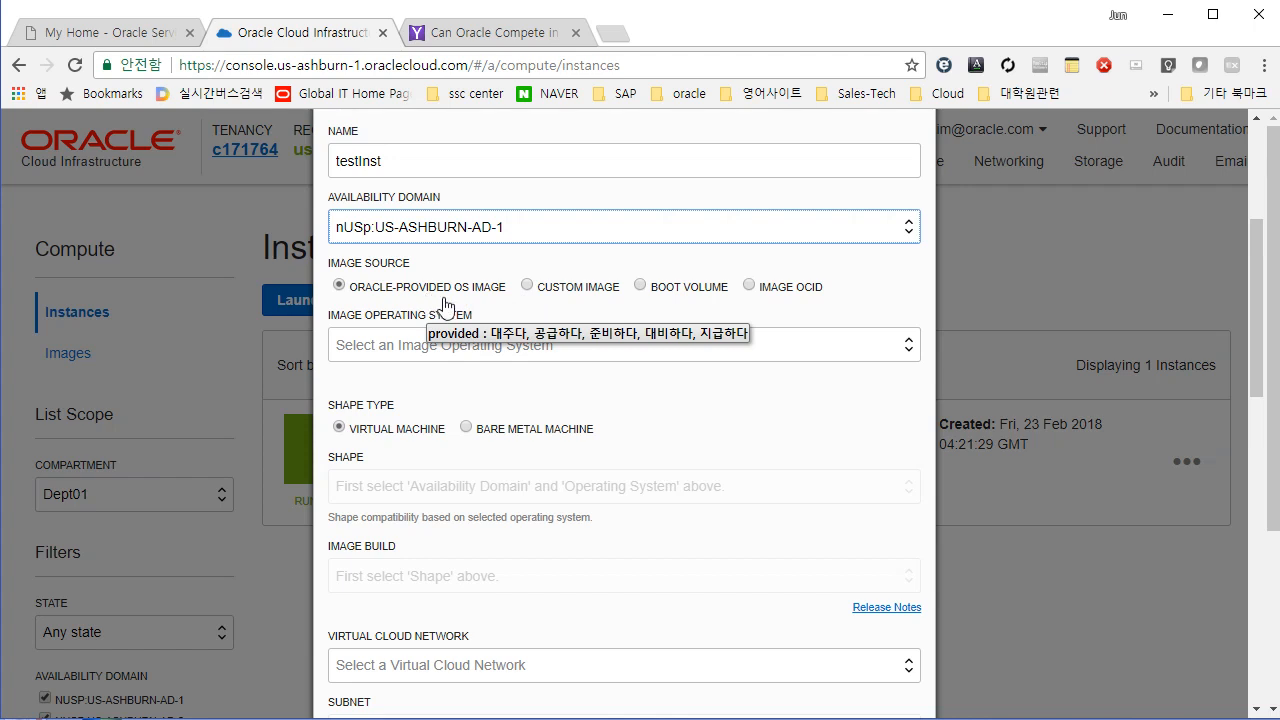
Choose Oracle Linux 7.4 as the instance image.
{"action": "left_click", "coordinate": [518, 347]}
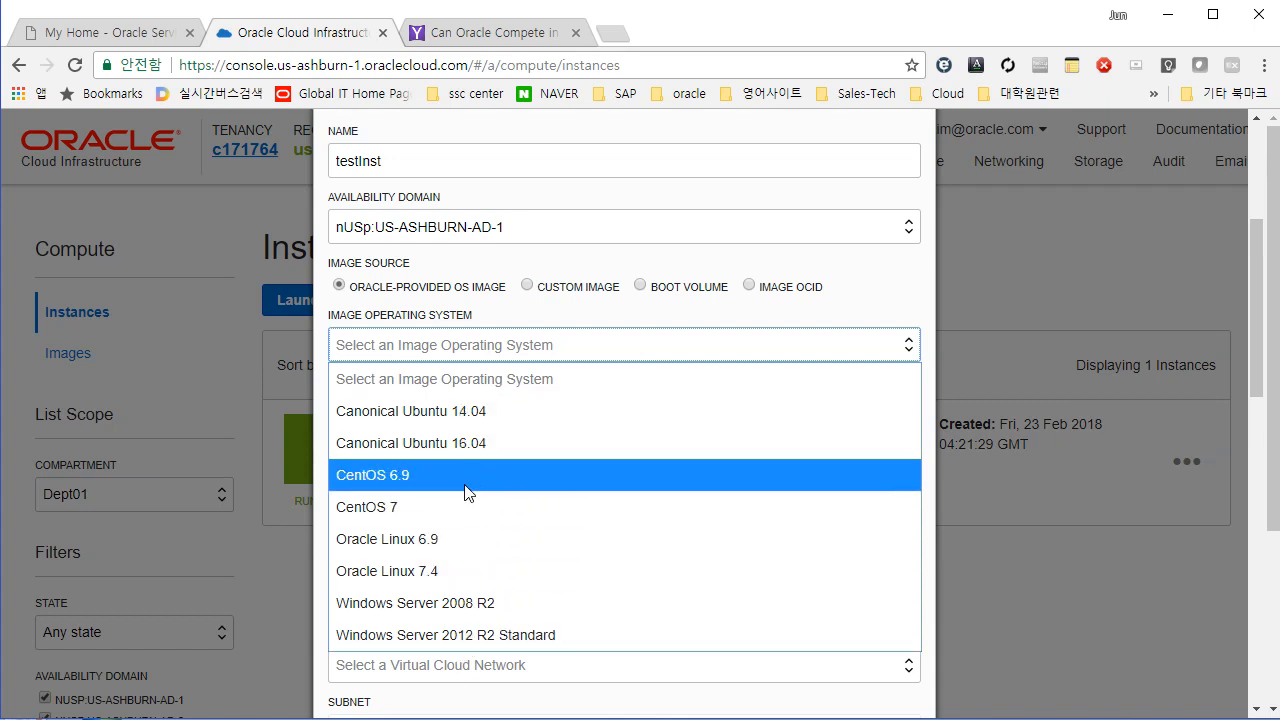
{"action": "left_click", "coordinate": [488, 586]}
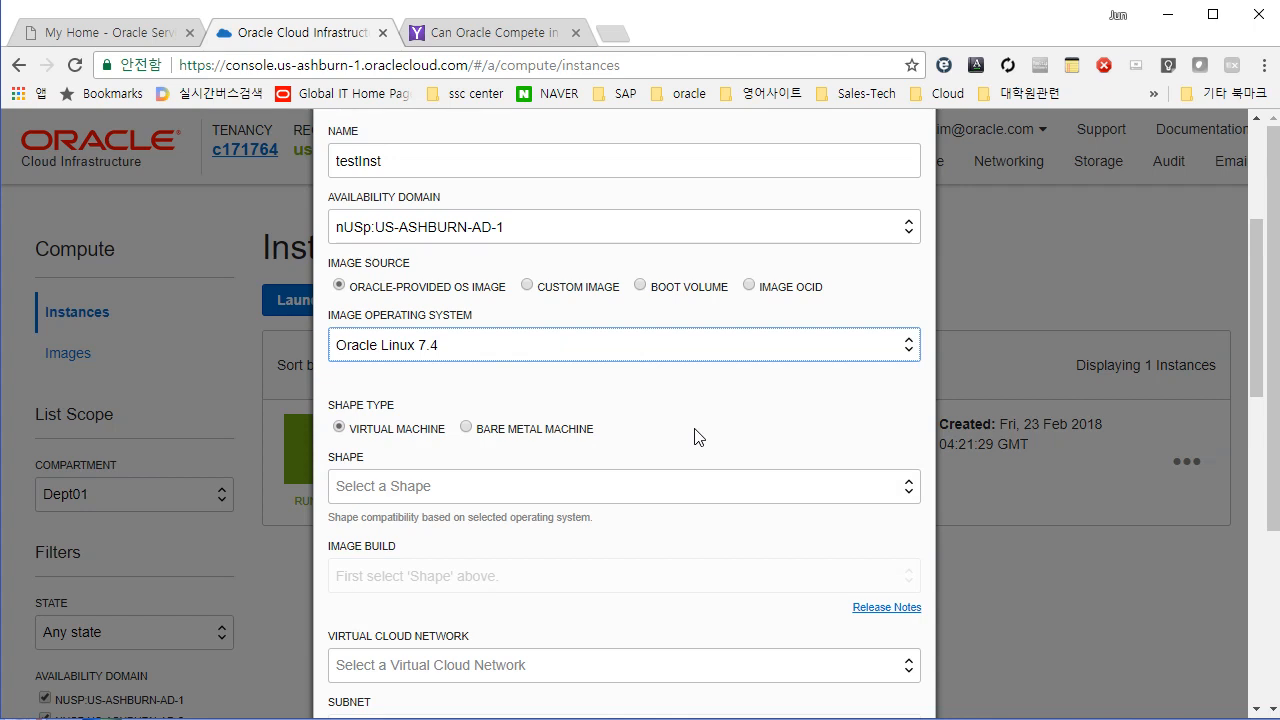
{"action": "scroll", "coordinate": [697, 437], "scroll_direction": "down", "scroll_amount": 1}
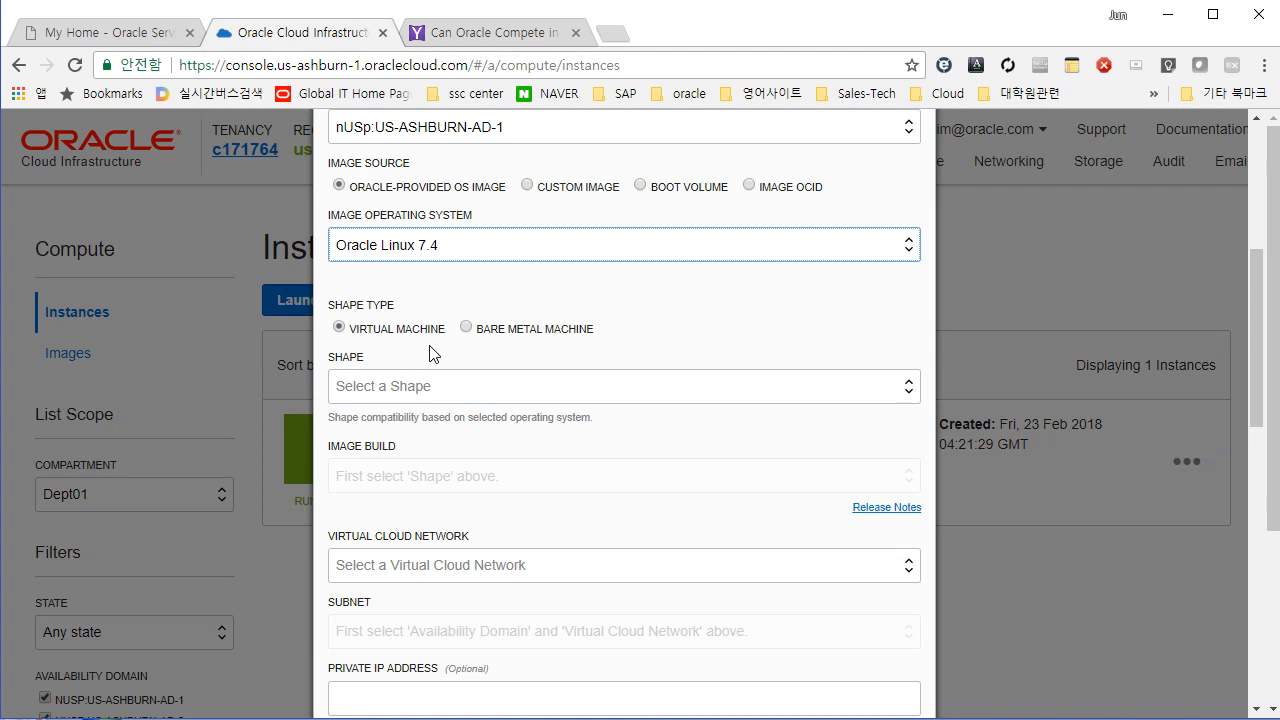
Compare the virtual machine and bare metal shape lists without choosing a shape.
{"action": "left_click", "coordinate": [440, 391]}
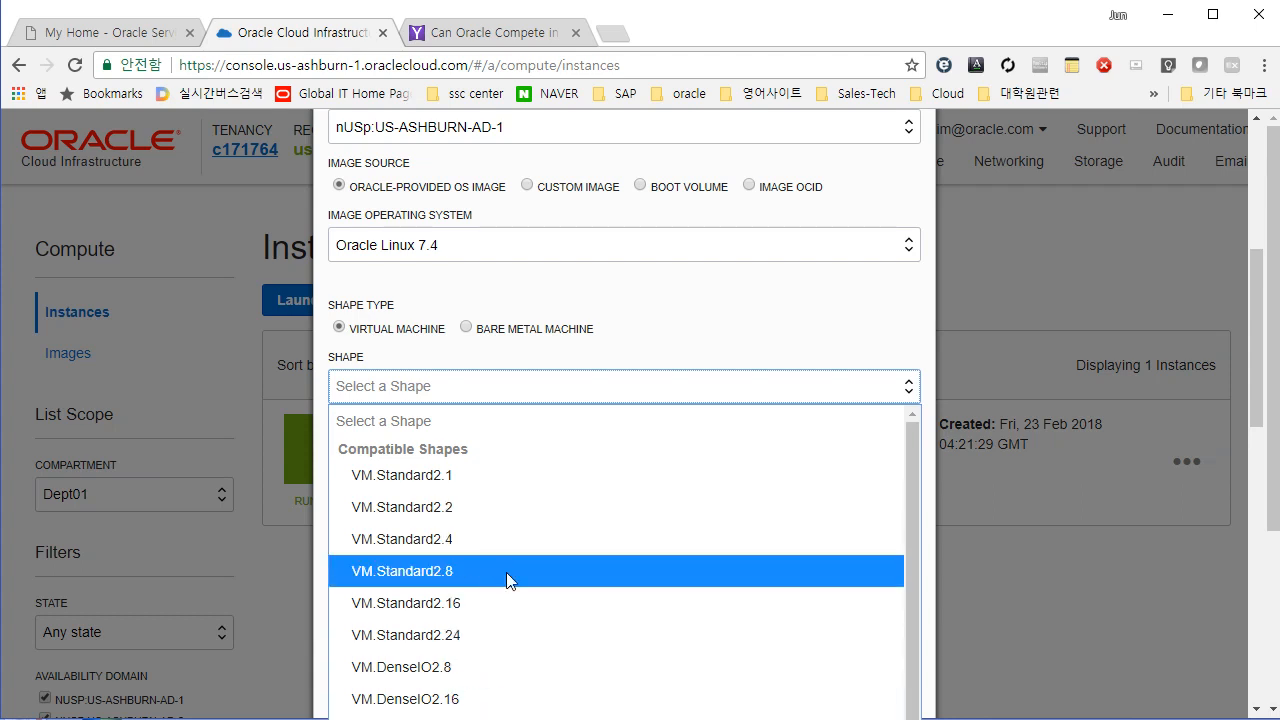
{"action": "left_click", "coordinate": [708, 332]}
{"action": "left_click", "coordinate": [466, 327]}
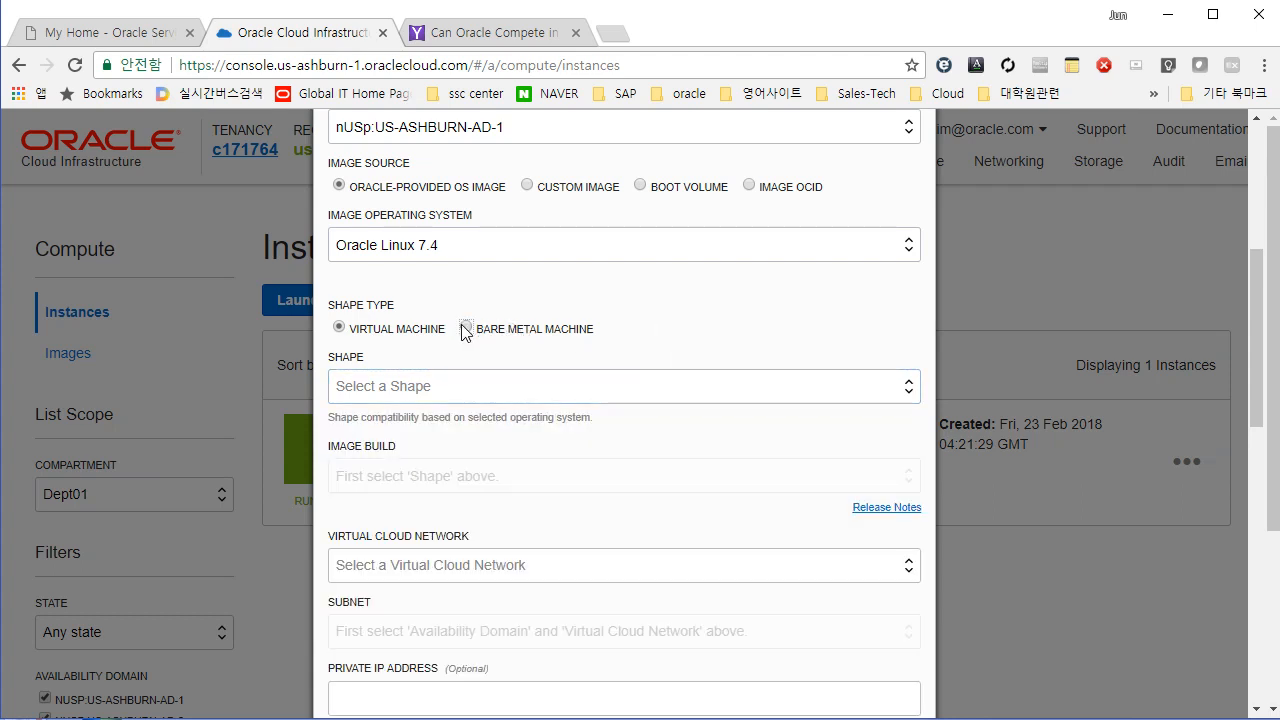
{"action": "left_click", "coordinate": [501, 388]}
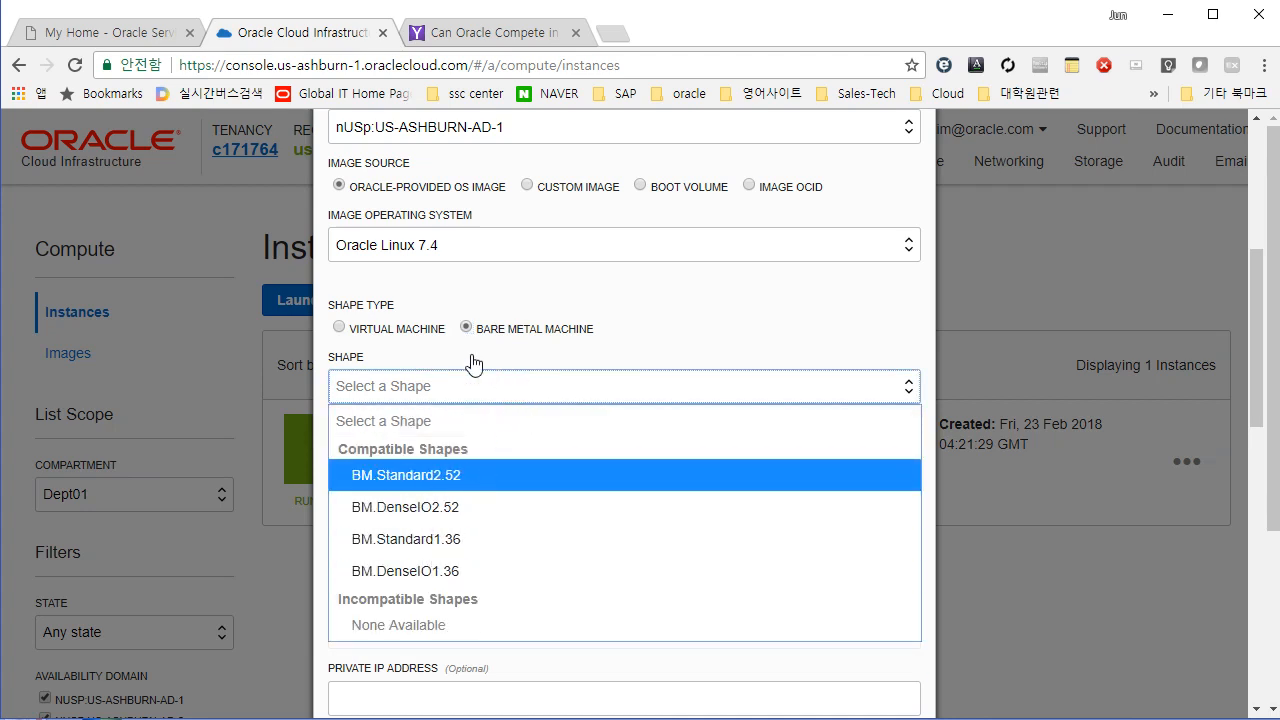
{"action": "left_click", "coordinate": [341, 329]}
{"action": "left_click", "coordinate": [340, 329]}
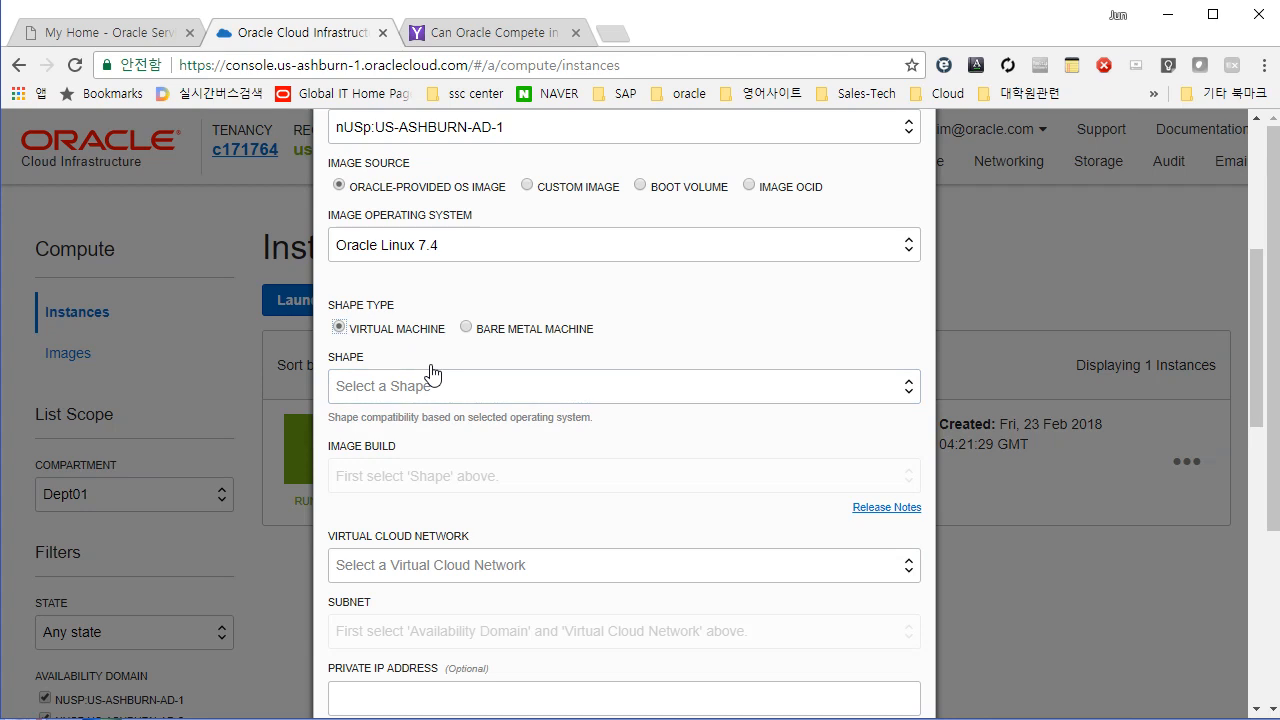
{"action": "left_click", "coordinate": [466, 328]}
Set the instance shape to virtual machine VM.Standard2.1.
{"action": "left_click", "coordinate": [340, 328]}
{"action": "left_click", "coordinate": [460, 388]}
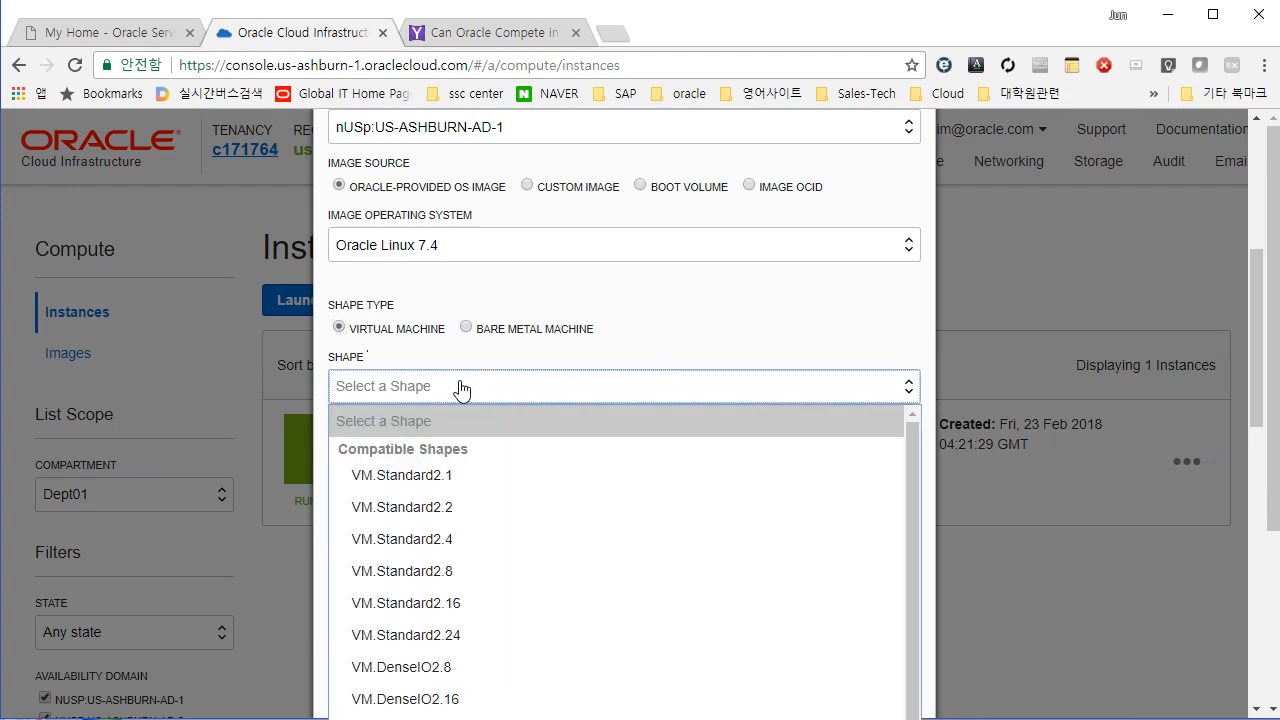
{"action": "left_click", "coordinate": [468, 474]}
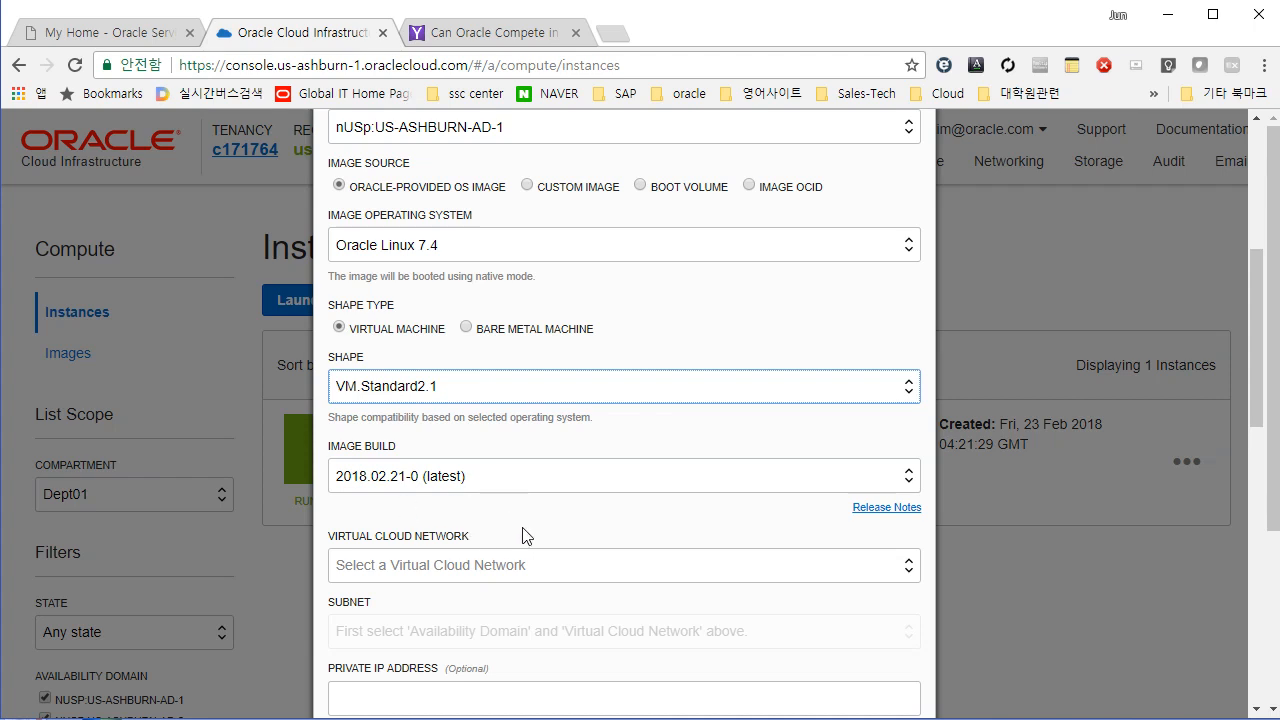
{"action": "scroll", "coordinate": [527, 536], "scroll_direction": "down", "scroll_amount": 2}
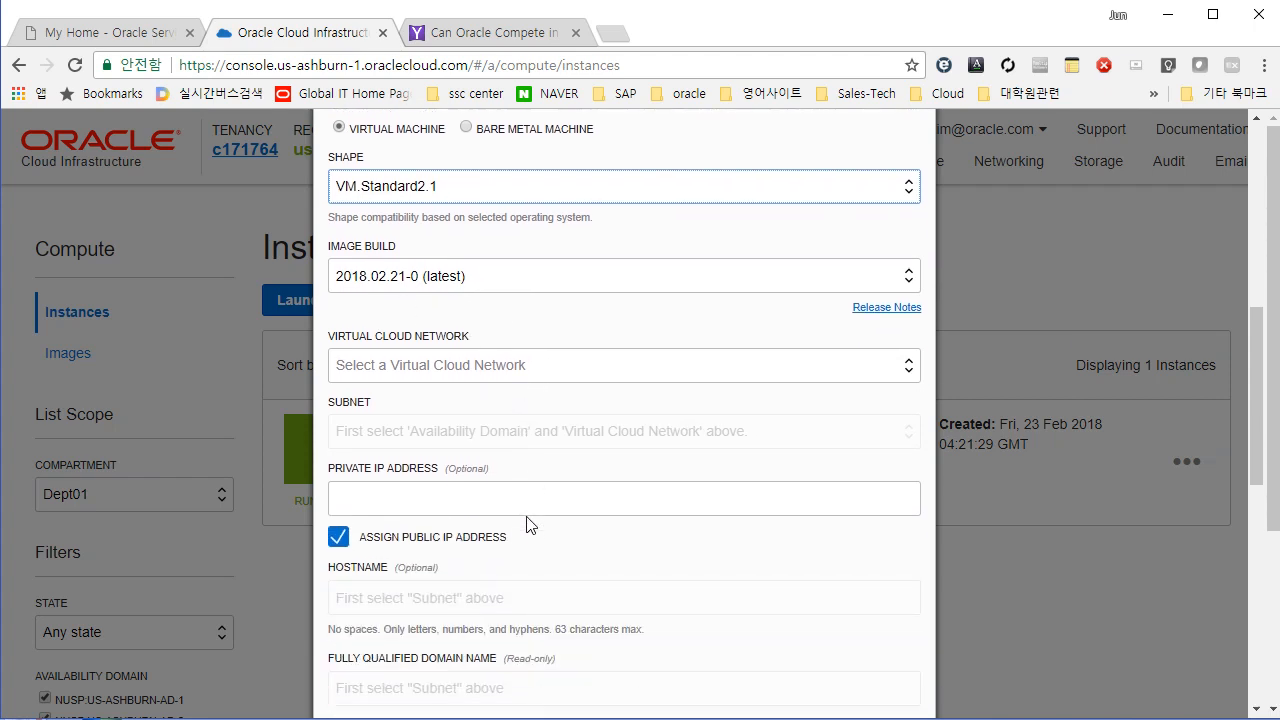
Put the instance on the dept01_vcn network and check its available subnets.
{"action": "left_click", "coordinate": [485, 368]}
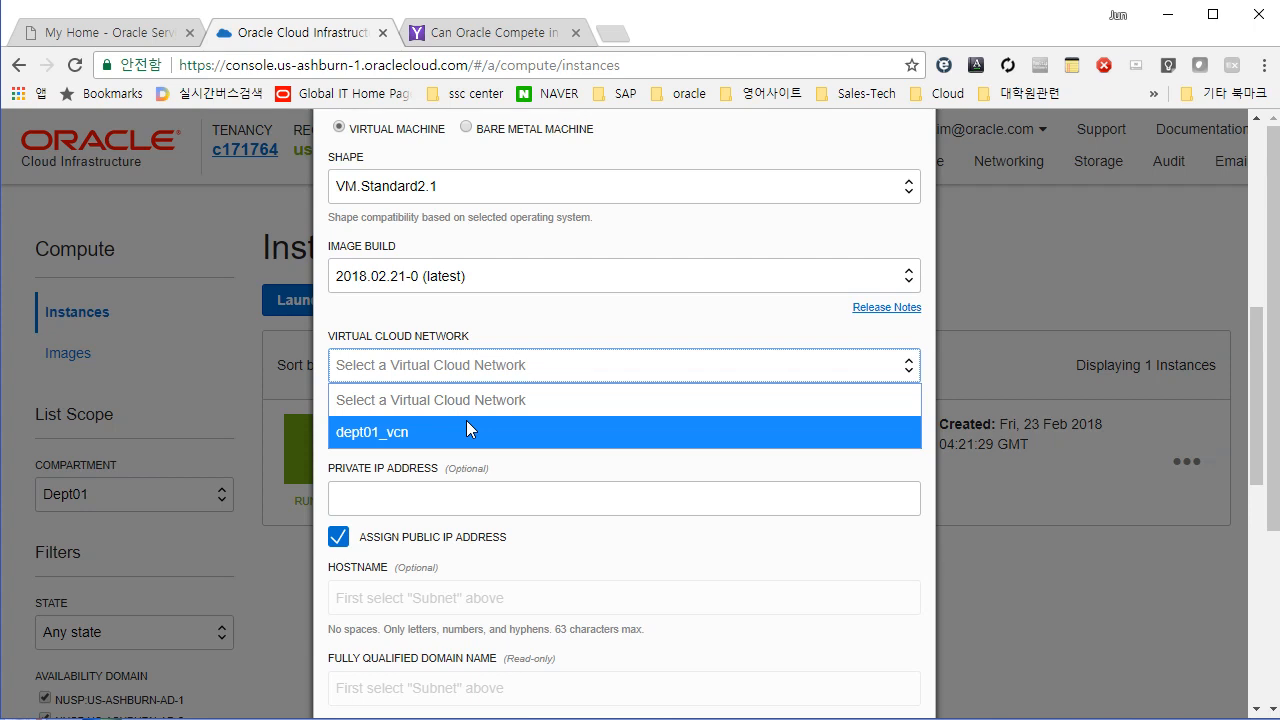
{"action": "left_click", "coordinate": [466, 432]}
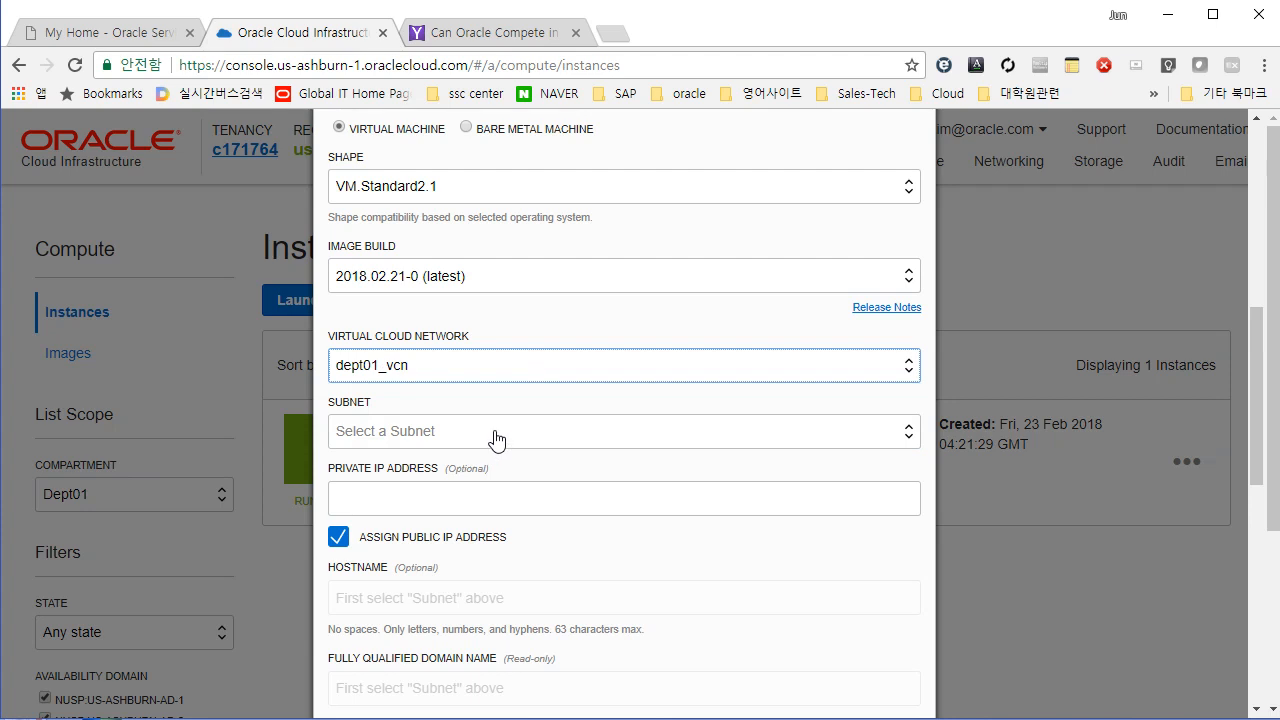
{"action": "left_click", "coordinate": [482, 429]}
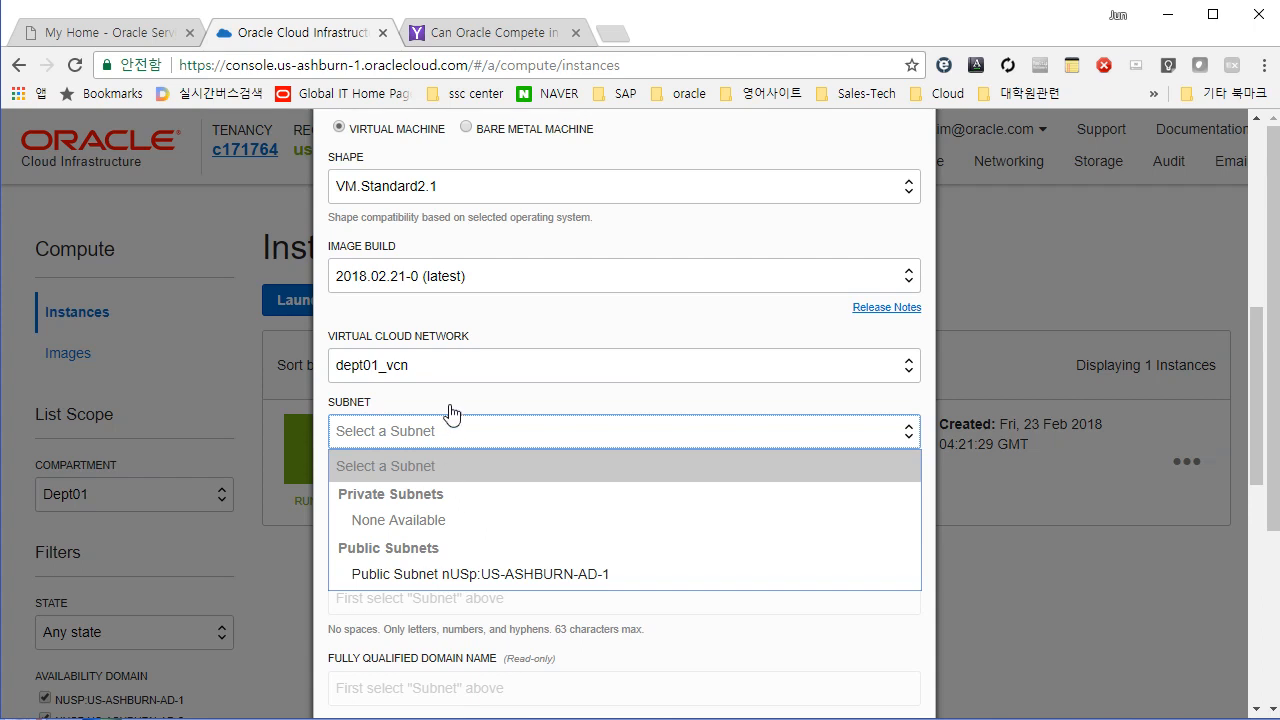
{"action": "scroll", "coordinate": [525, 466], "scroll_direction": "down", "scroll_amount": 3}
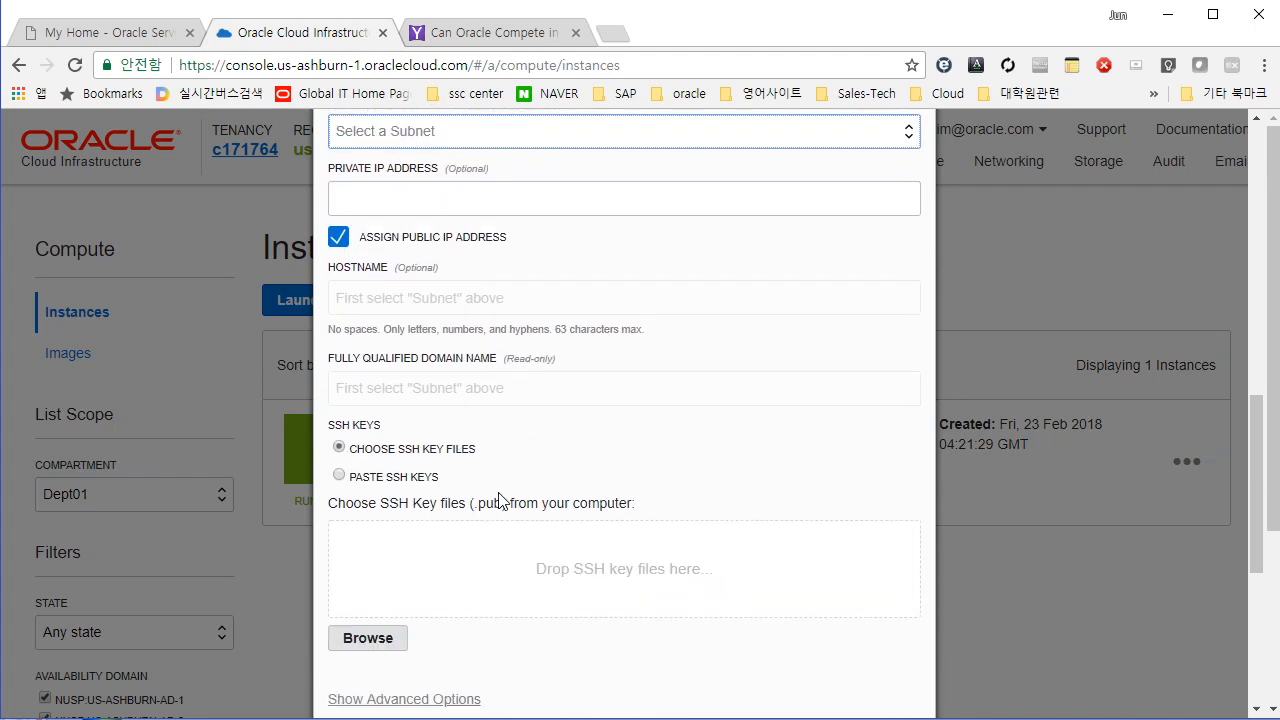
{"action": "scroll", "coordinate": [437, 642], "scroll_direction": "up", "scroll_amount": 10}
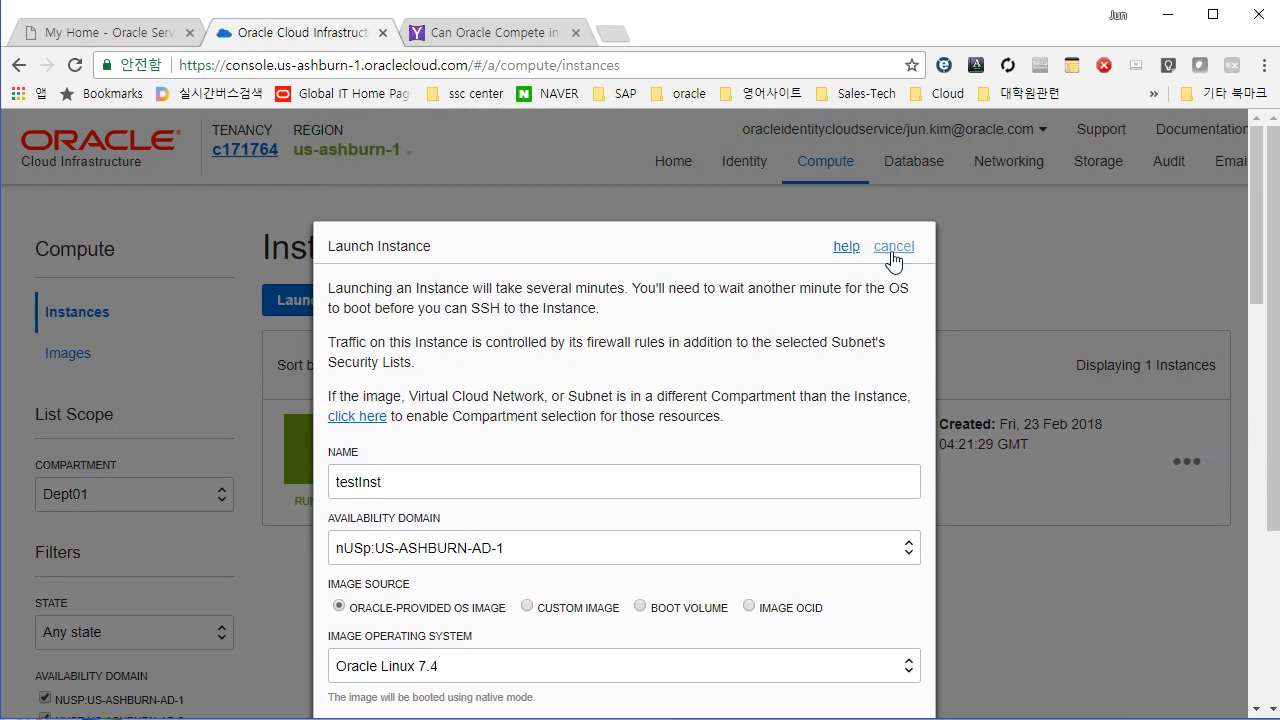
Cancel the instance launch and start a new virtual cloud network from the Dept01 networks list.
{"action": "left_click", "coordinate": [891, 247]}
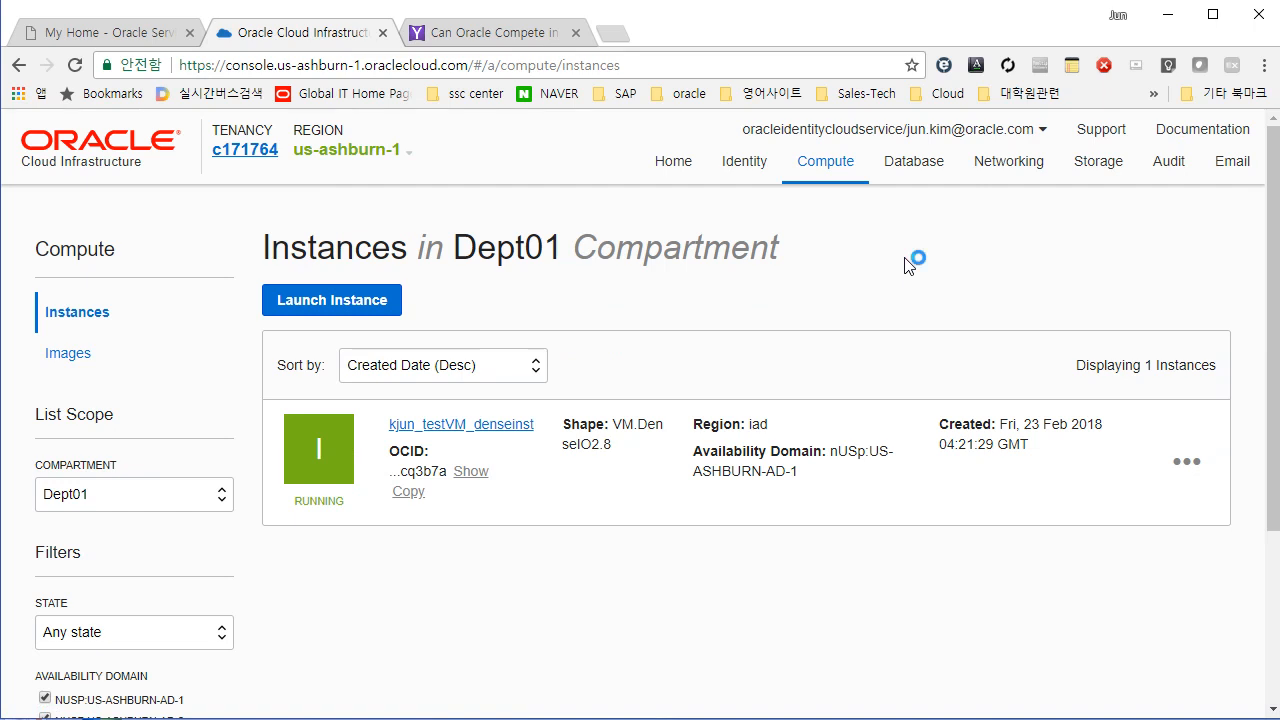
{"action": "left_click", "coordinate": [1010, 163]}
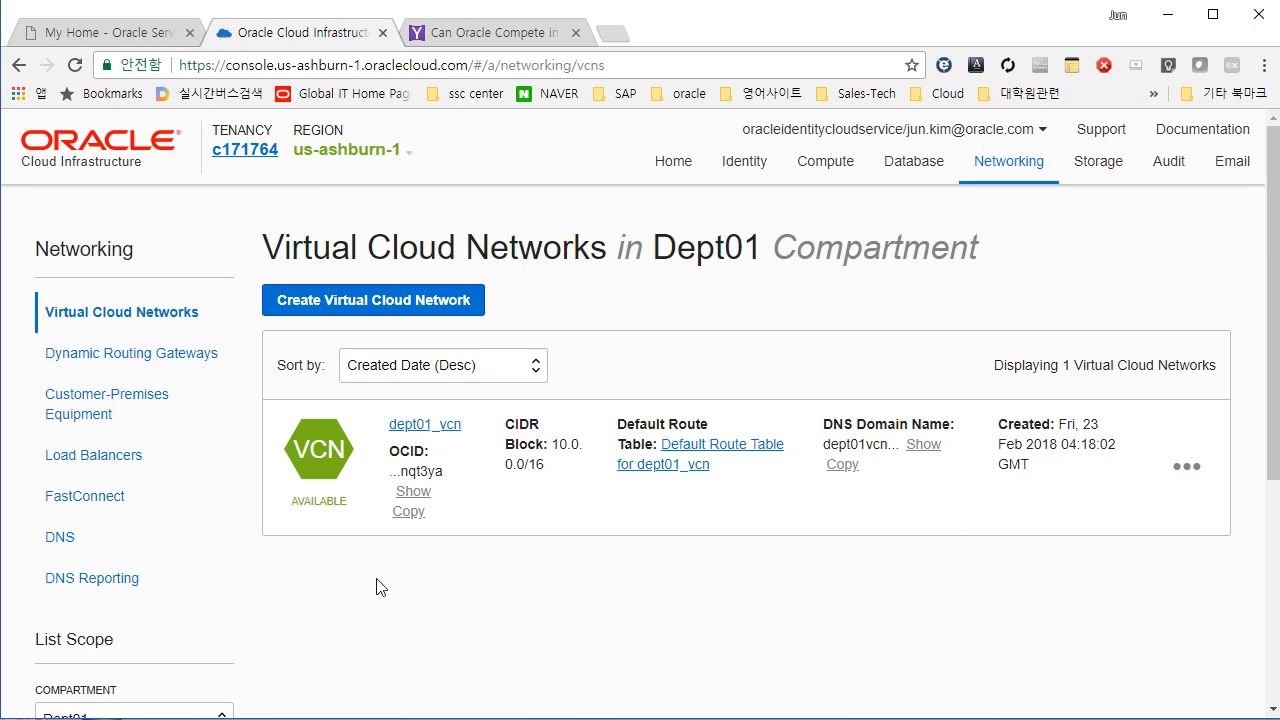
{"action": "left_click", "coordinate": [402, 312]}
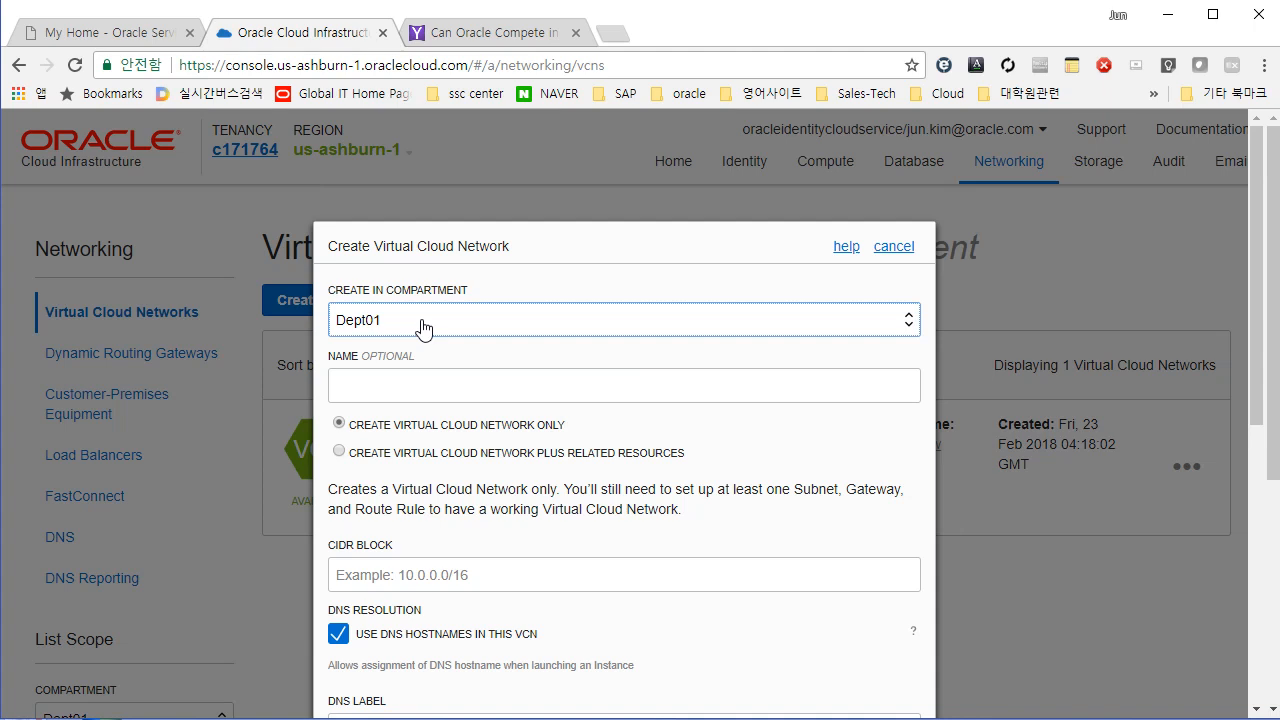
Name the new network dep01_vcn2 and choose to create it plus related resources.
{"action": "left_click", "coordinate": [454, 379]}
{"action": "left_click", "coordinate": [540, 245]}
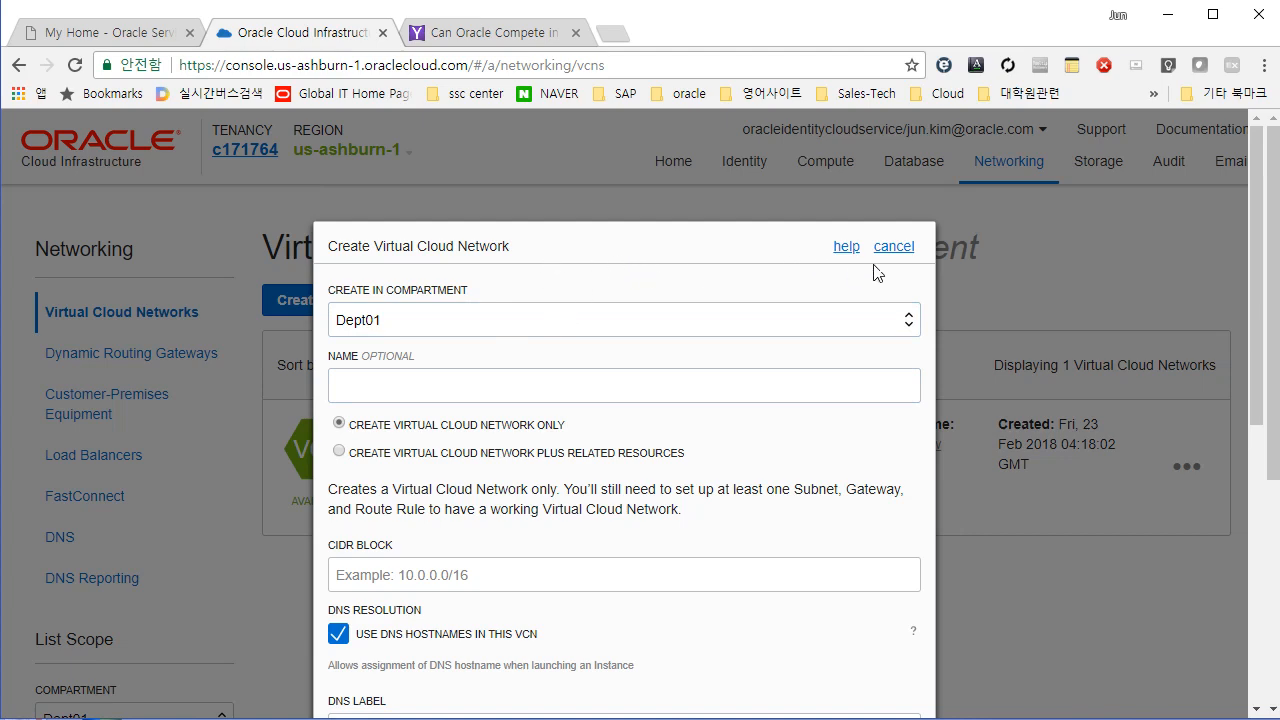
{"action": "left_click", "coordinate": [893, 248]}
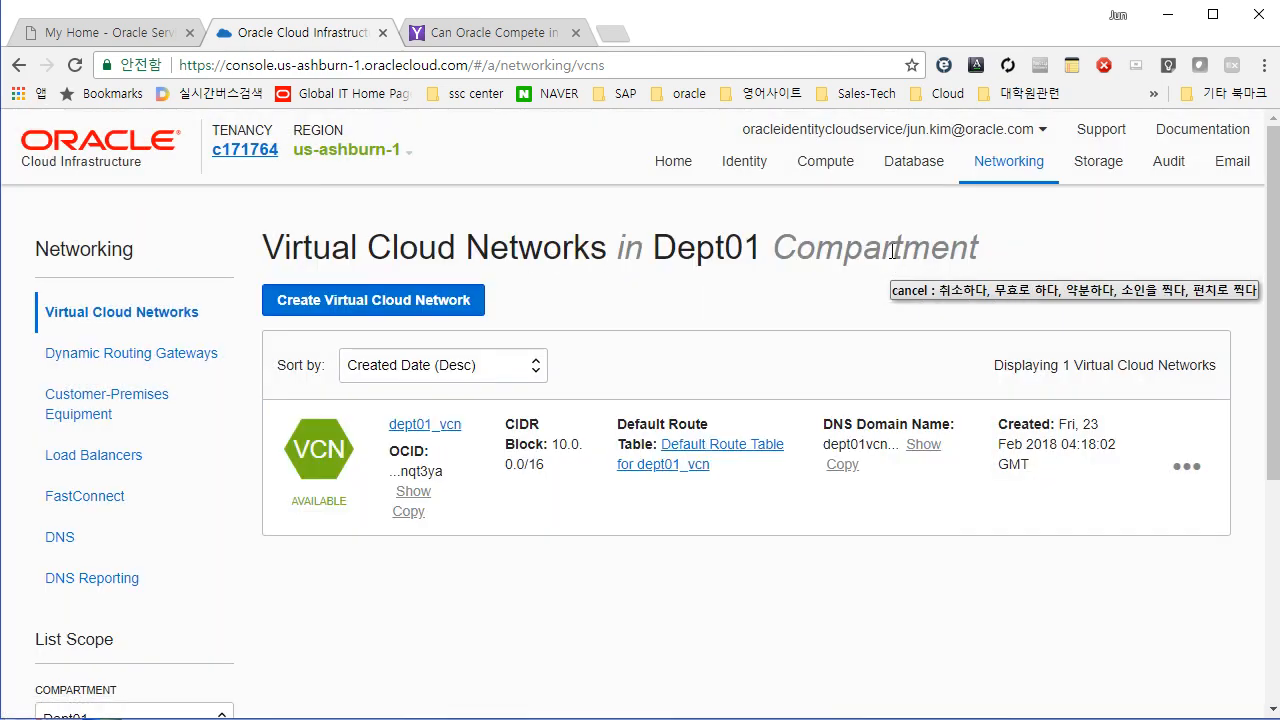
{"action": "left_click", "coordinate": [363, 303]}
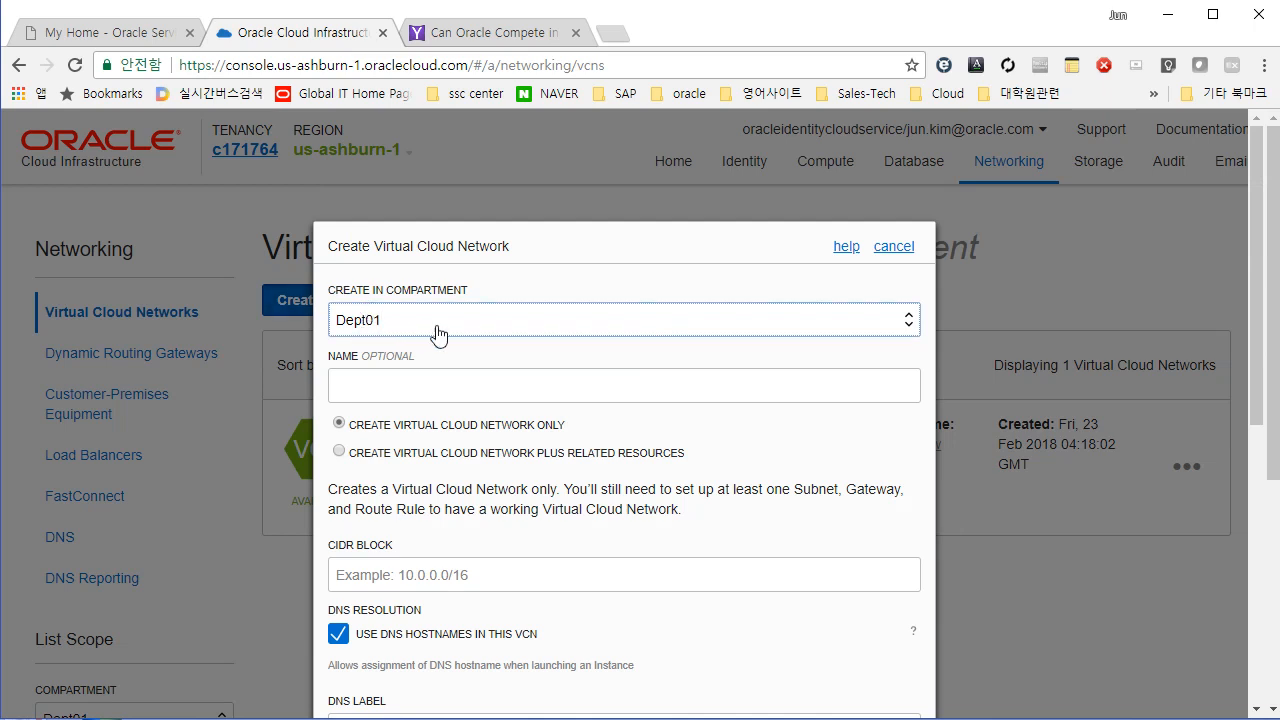
{"action": "left_click", "coordinate": [443, 385]}
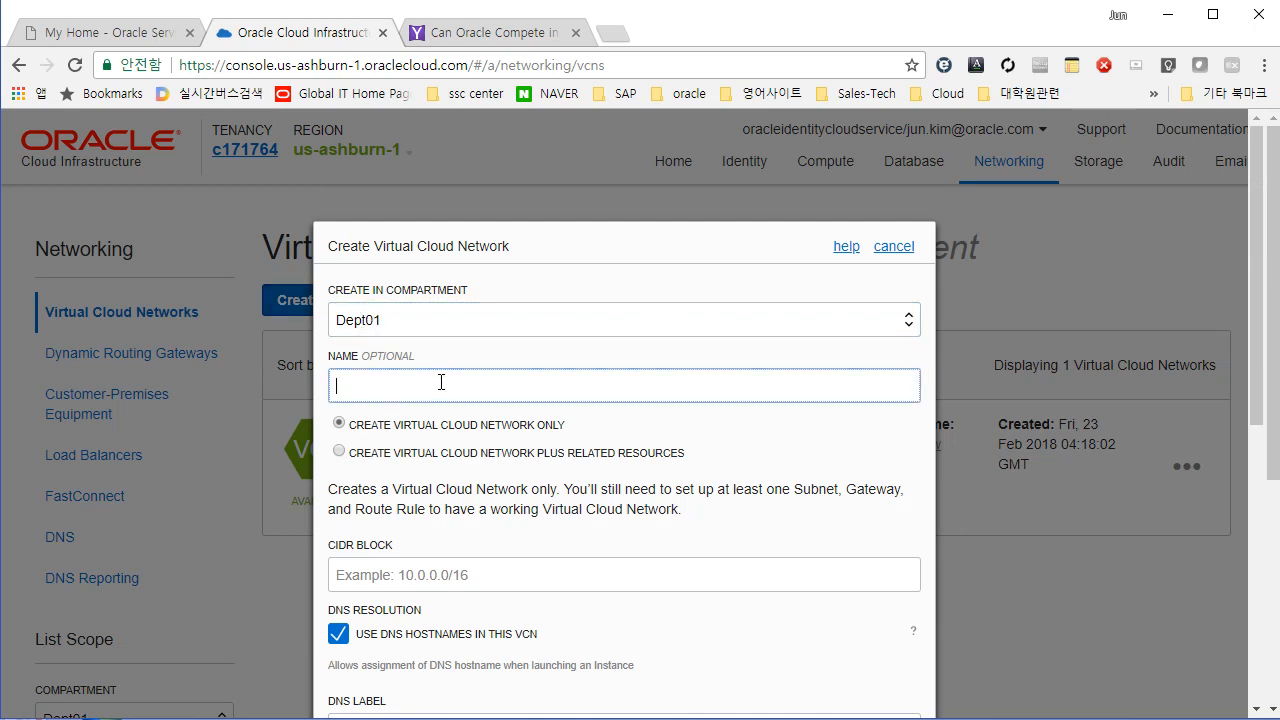
{"action": "type", "text": "dep01_vcn2"}
{"action": "left_click", "coordinate": [339, 451]}
{"action": "left_click", "coordinate": [339, 423]}
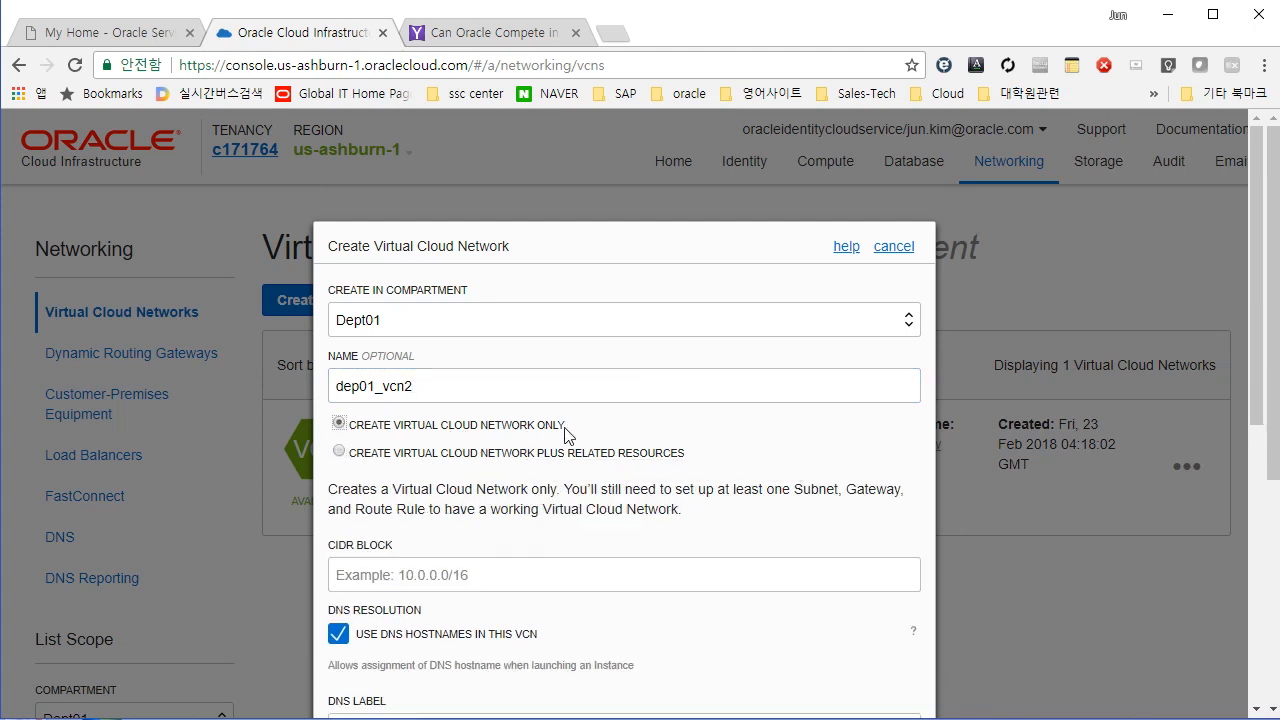
{"action": "left_click", "coordinate": [340, 451]}
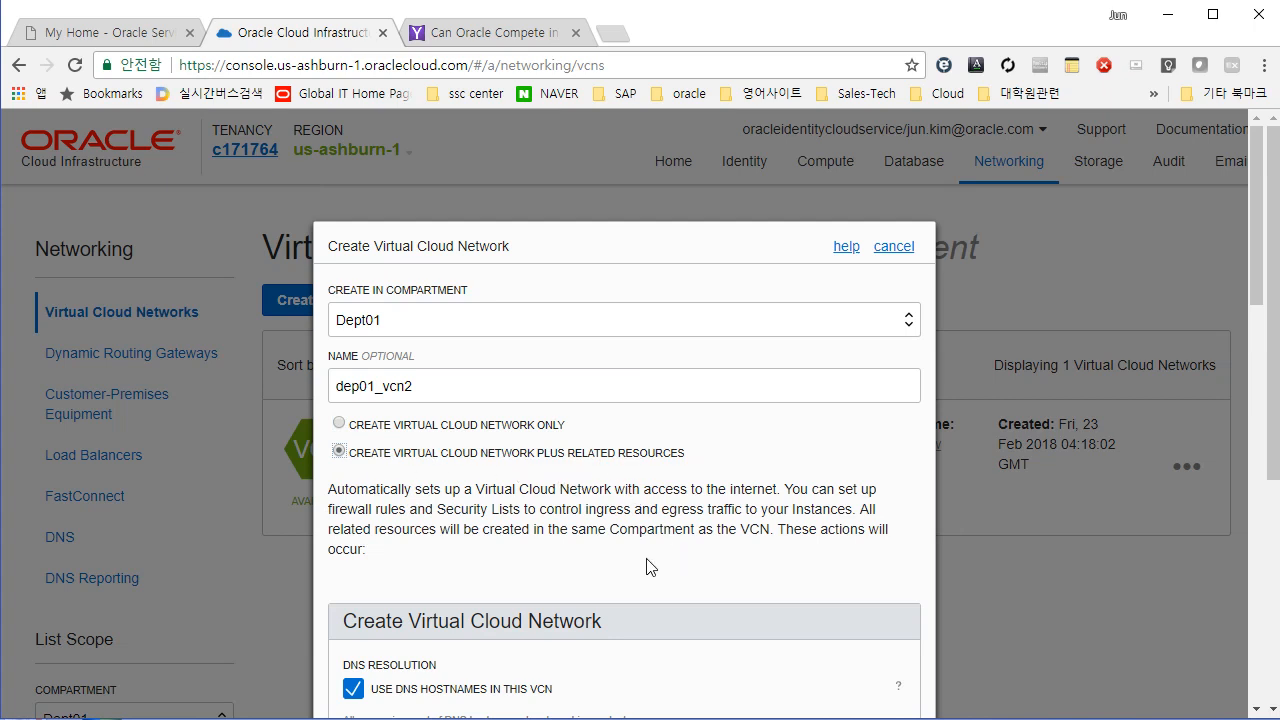
Review the planned internet gateway, default route rule and three public subnets.
{"action": "scroll", "coordinate": [651, 567], "scroll_direction": "down", "scroll_amount": 1}
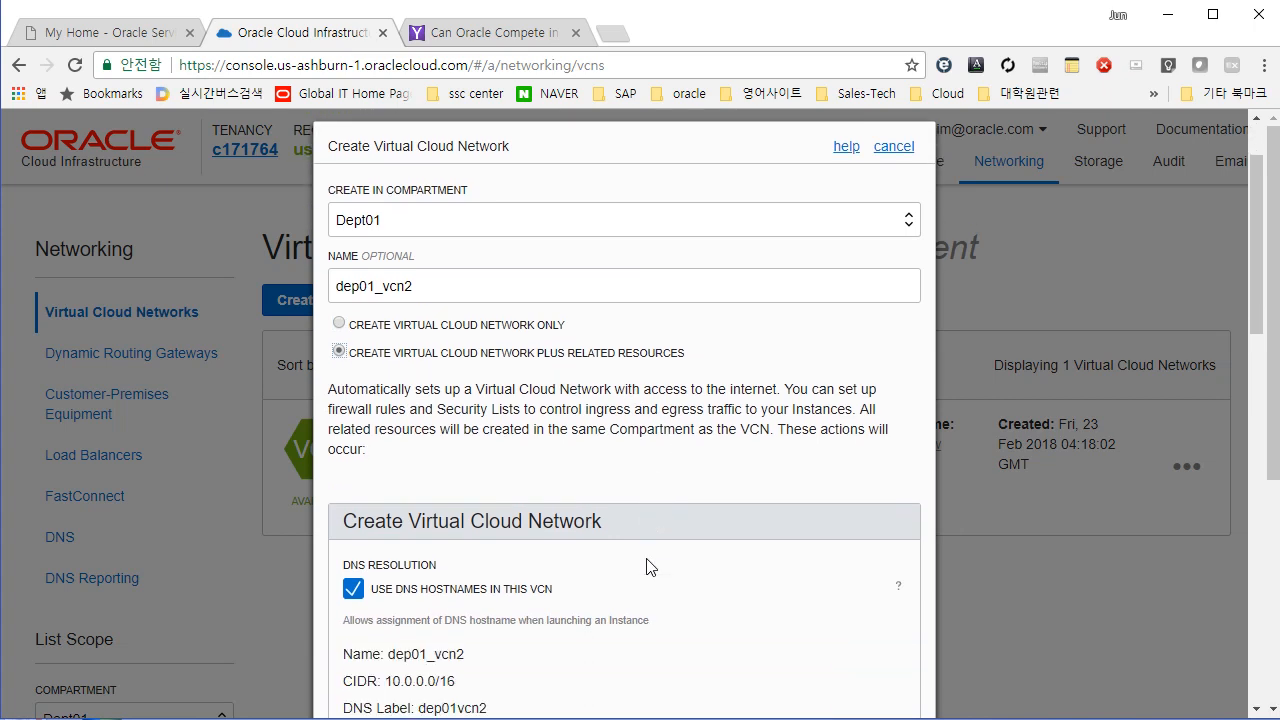
{"action": "scroll", "coordinate": [651, 567], "scroll_direction": "down", "scroll_amount": 1}
{"action": "scroll", "coordinate": [651, 567], "scroll_direction": "down", "scroll_amount": 1}
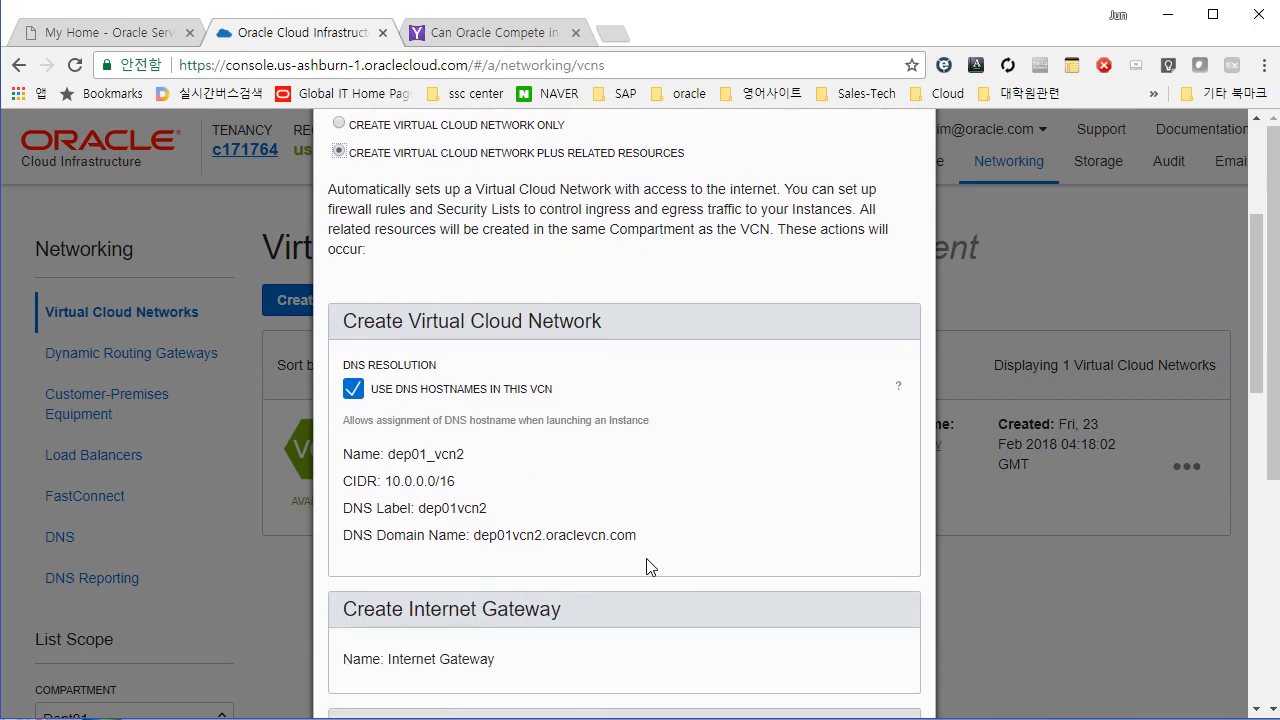
{"action": "scroll", "coordinate": [651, 567], "scroll_direction": "down", "scroll_amount": 1}
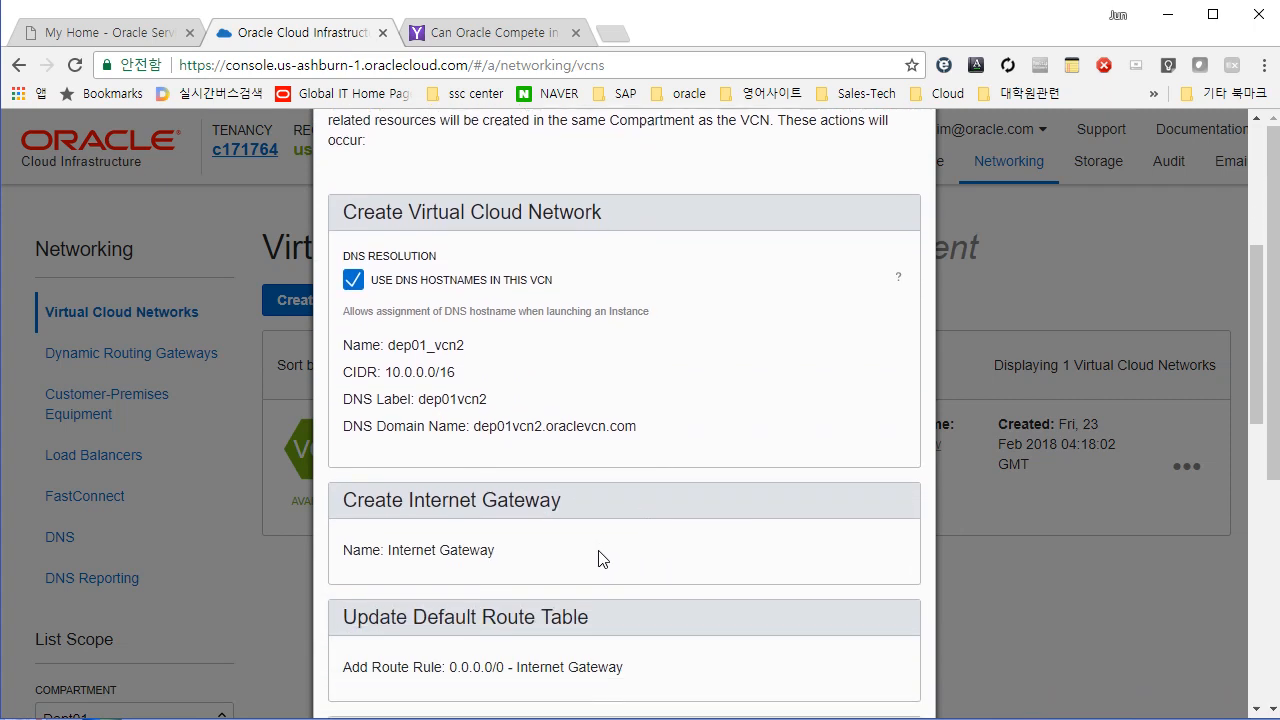
{"action": "scroll", "coordinate": [597, 555], "scroll_direction": "down", "scroll_amount": 2}
{"action": "scroll", "coordinate": [640, 525], "scroll_direction": "down", "scroll_amount": 2}
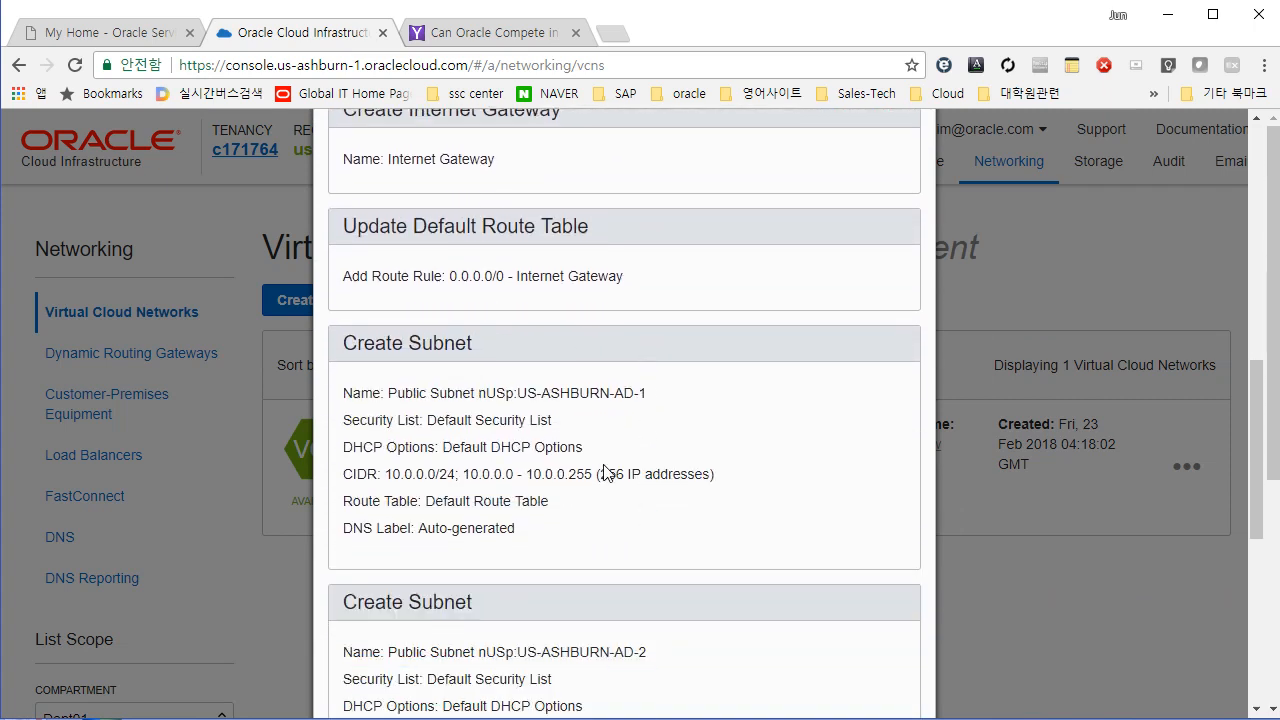
{"action": "scroll", "coordinate": [603, 464], "scroll_direction": "down", "scroll_amount": 1}
{"action": "scroll", "coordinate": [603, 464], "scroll_direction": "down", "scroll_amount": 1}
{"action": "scroll", "coordinate": [603, 472], "scroll_direction": "down", "scroll_amount": 1}
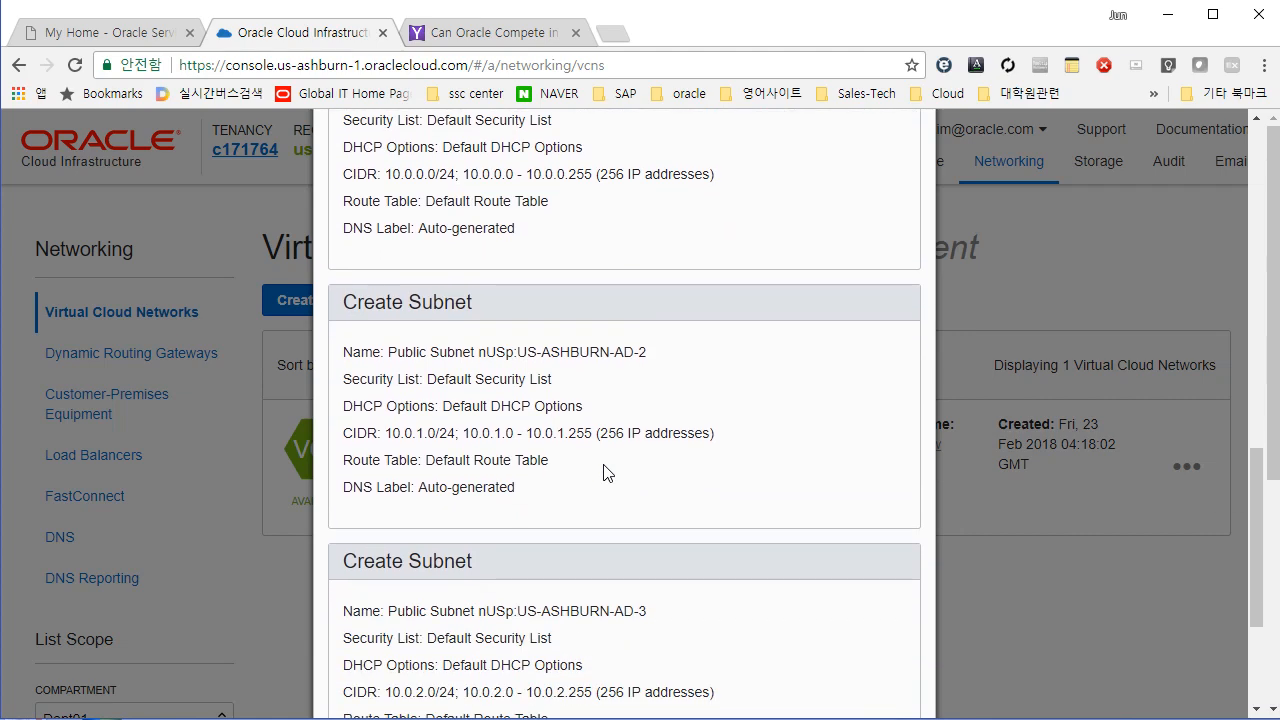
{"action": "scroll", "coordinate": [603, 472], "scroll_direction": "up", "scroll_amount": 7}
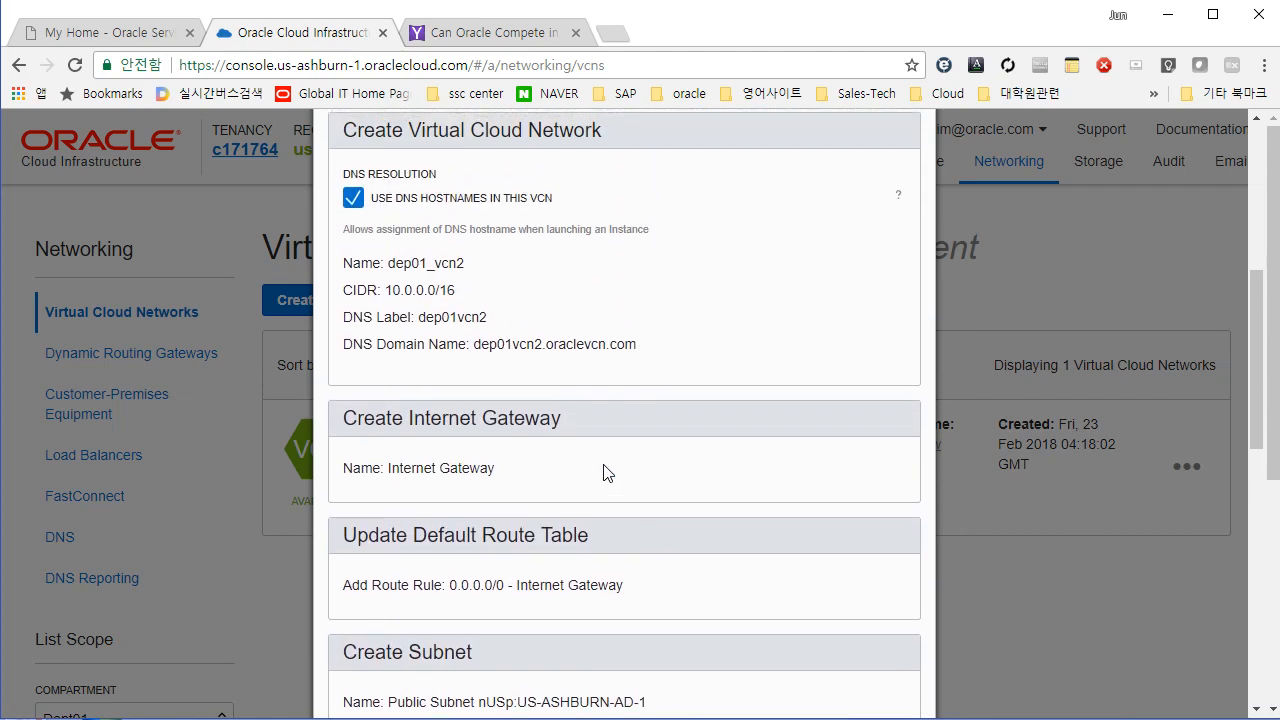
{"action": "scroll", "coordinate": [603, 472], "scroll_direction": "up", "scroll_amount": 2}
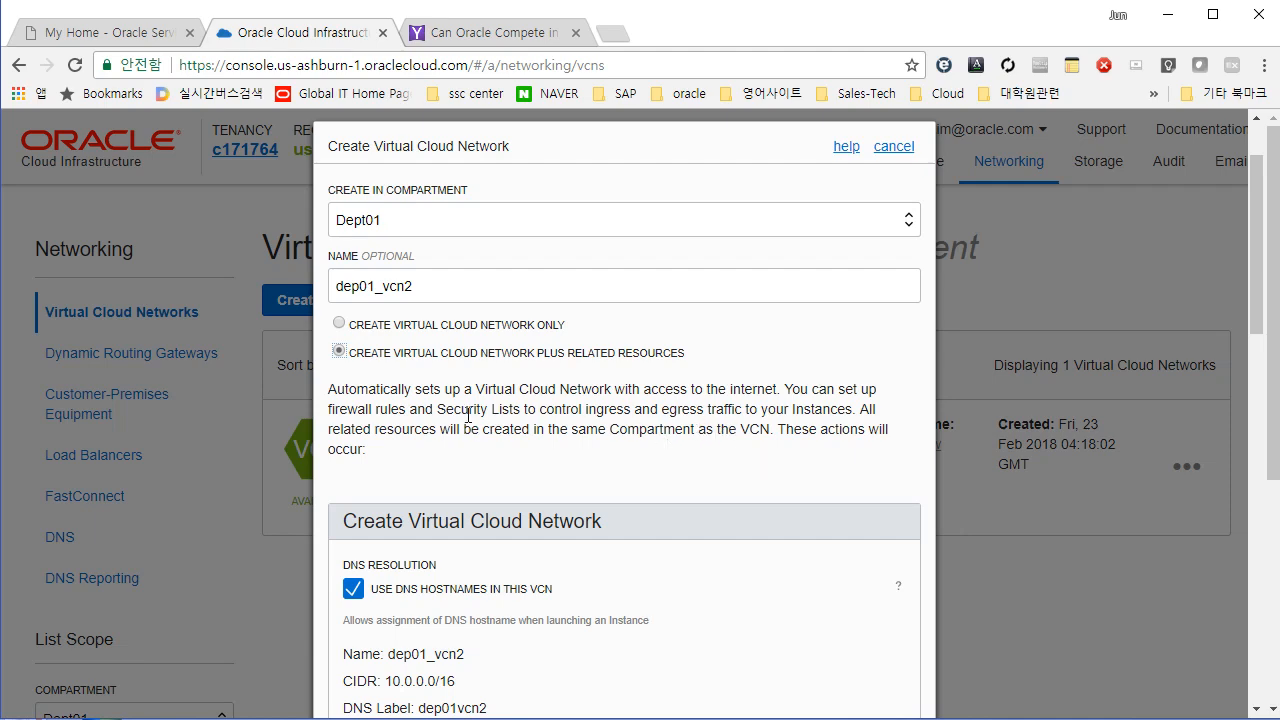
{"action": "scroll", "coordinate": [540, 412], "scroll_direction": "down", "scroll_amount": 8}
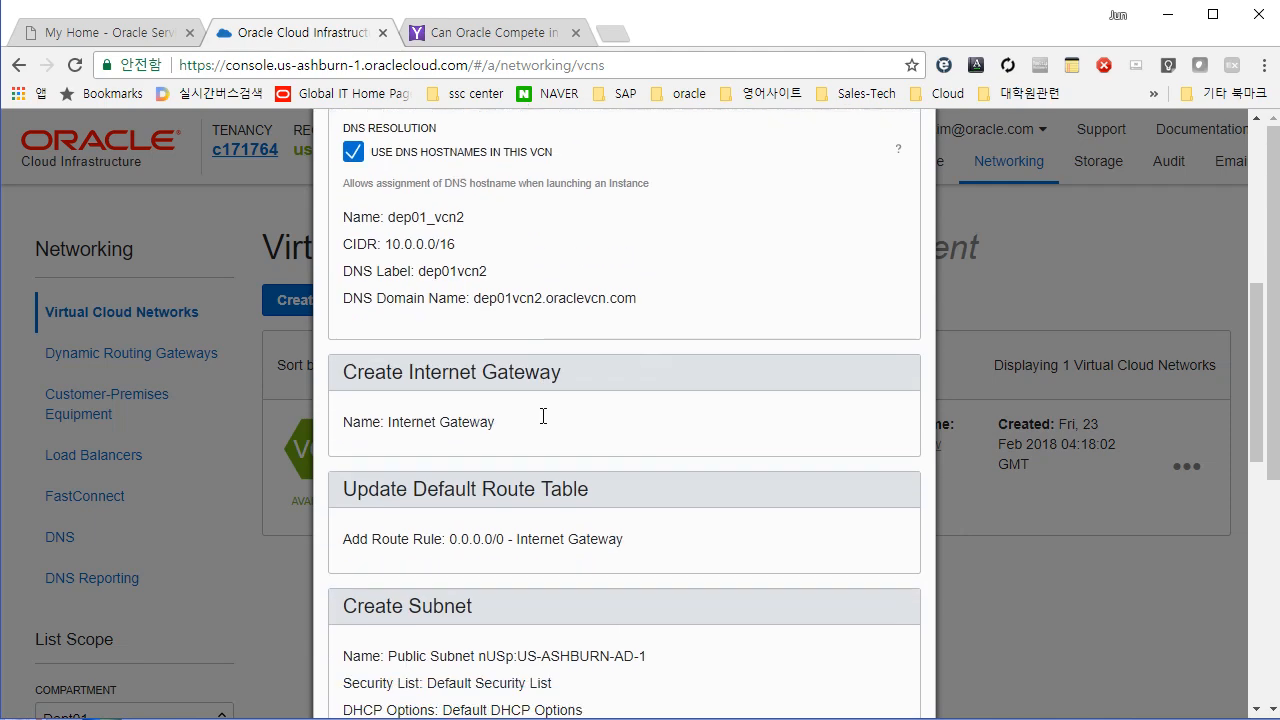
{"action": "scroll", "coordinate": [543, 416], "scroll_direction": "down", "scroll_amount": 4}
Create dep01_vcn2, close the results summary and refresh the Dept01 networks list.
{"action": "left_click", "coordinate": [500, 574]}
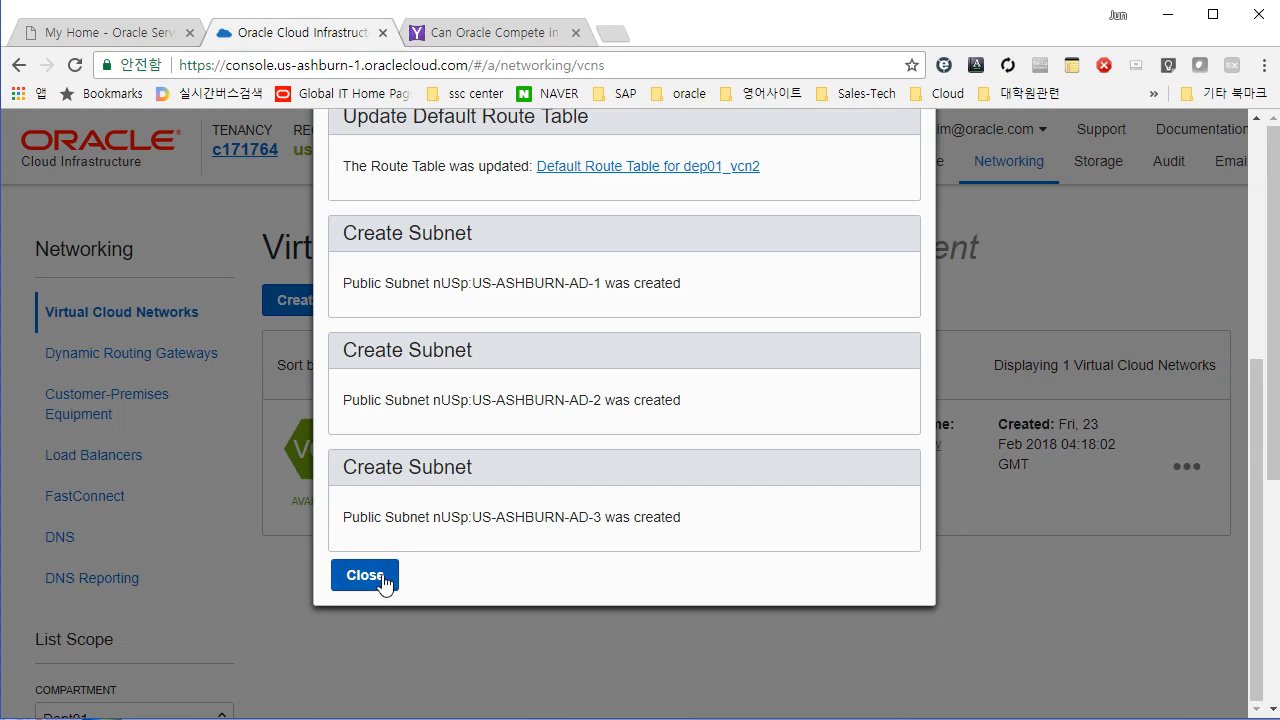
{"action": "left_click", "coordinate": [364, 575]}
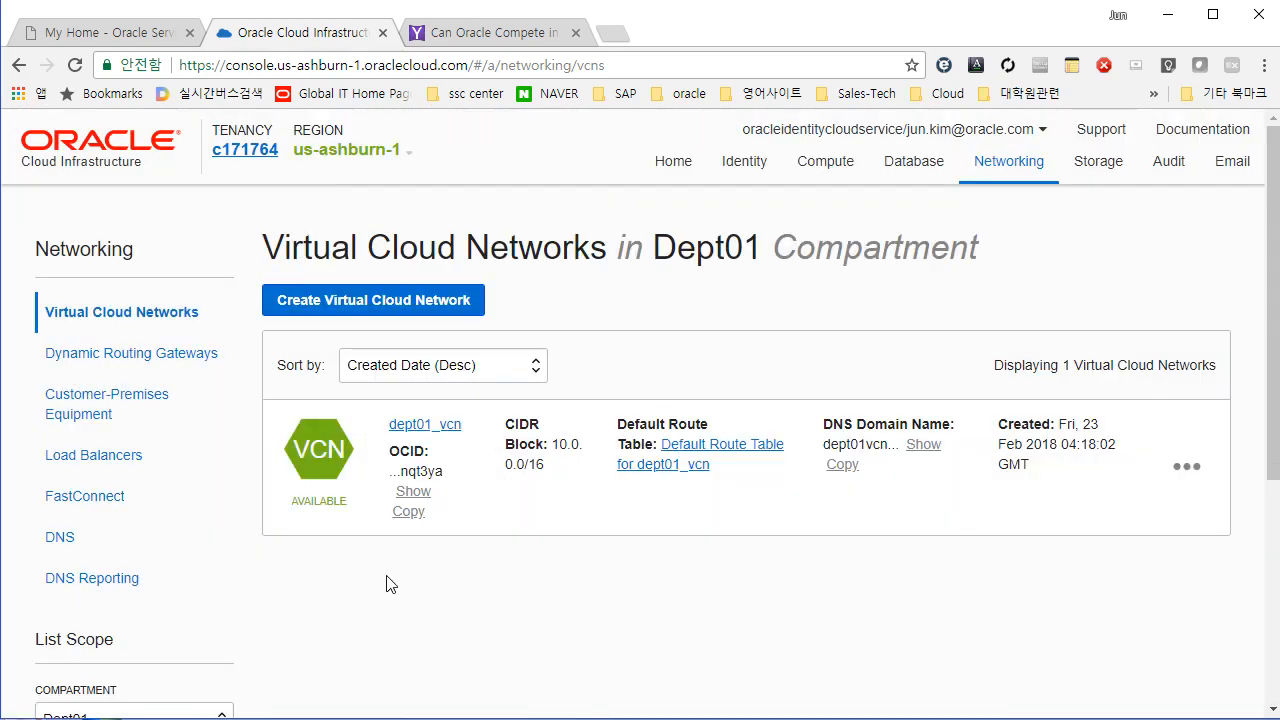
{"action": "left_click", "coordinate": [493, 380]}
{"action": "left_click", "coordinate": [480, 433]}
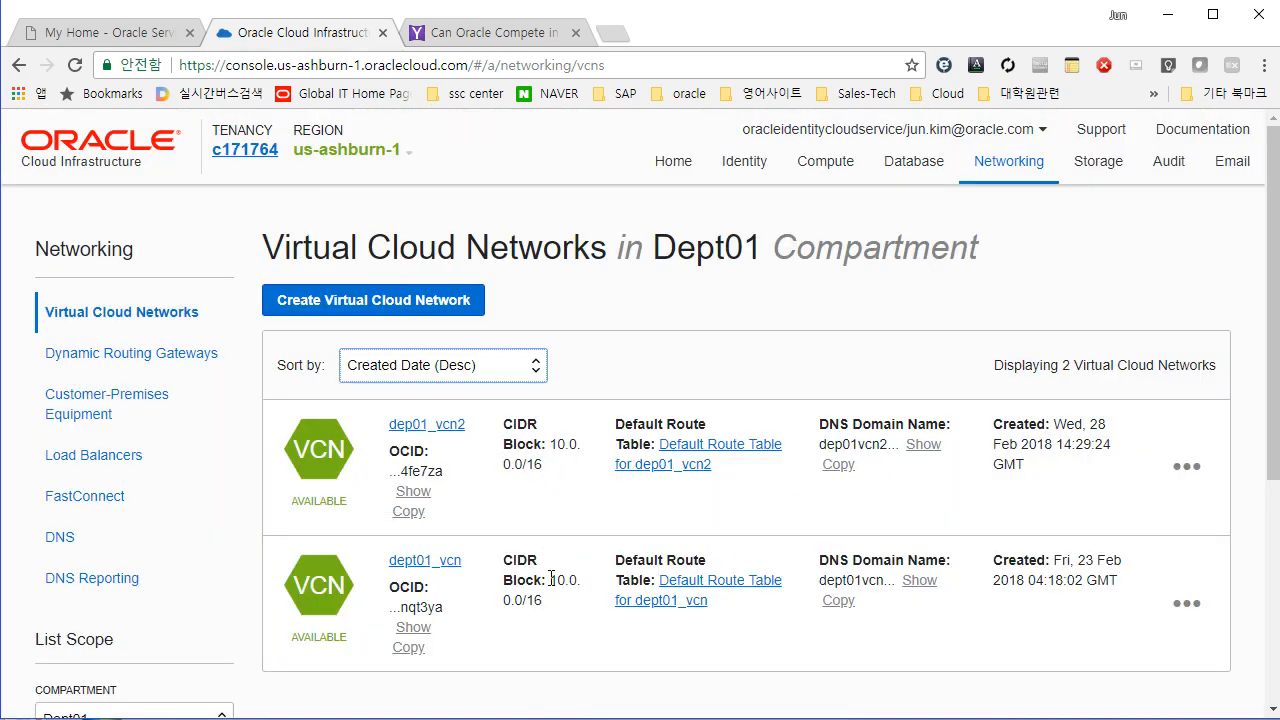
{"action": "scroll", "coordinate": [551, 578], "scroll_direction": "down", "scroll_amount": 1}
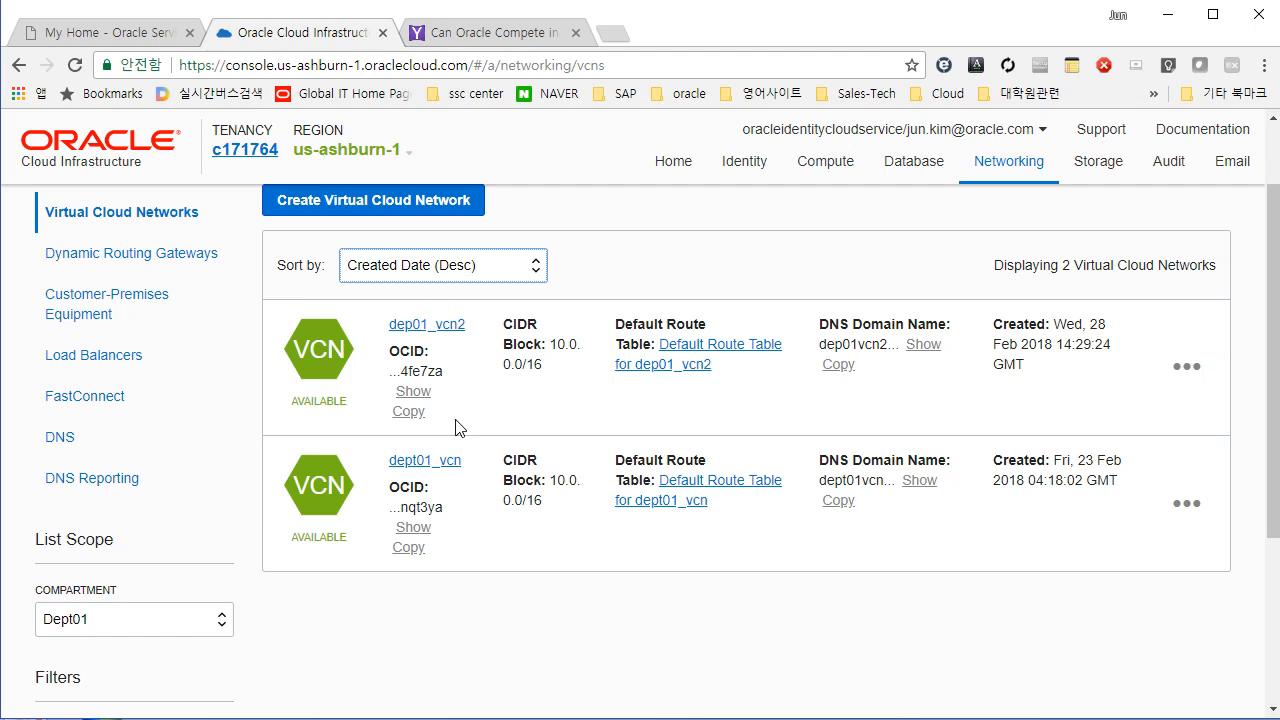
{"action": "left_click", "coordinate": [1168, 373]}
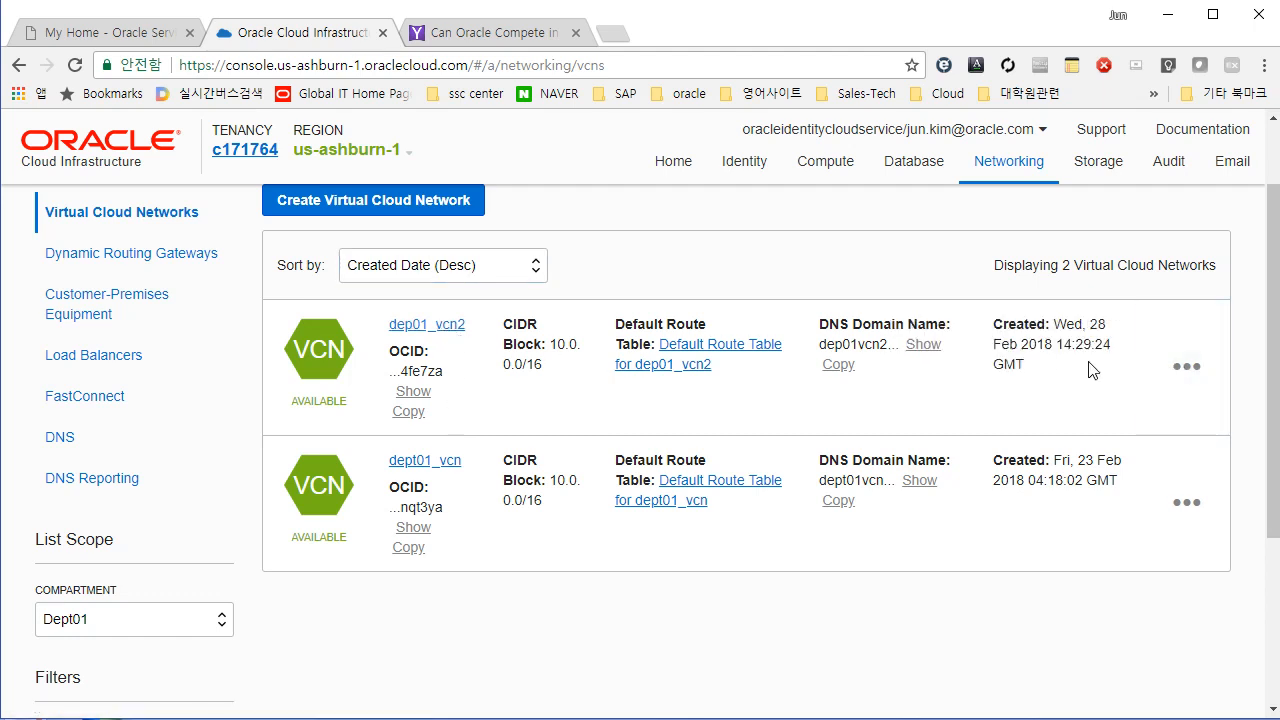
Open the details page of the dep01_vcn2 network.
{"action": "mouse_move", "coordinate": [1180, 366]}
{"action": "left_click", "coordinate": [1100, 331]}
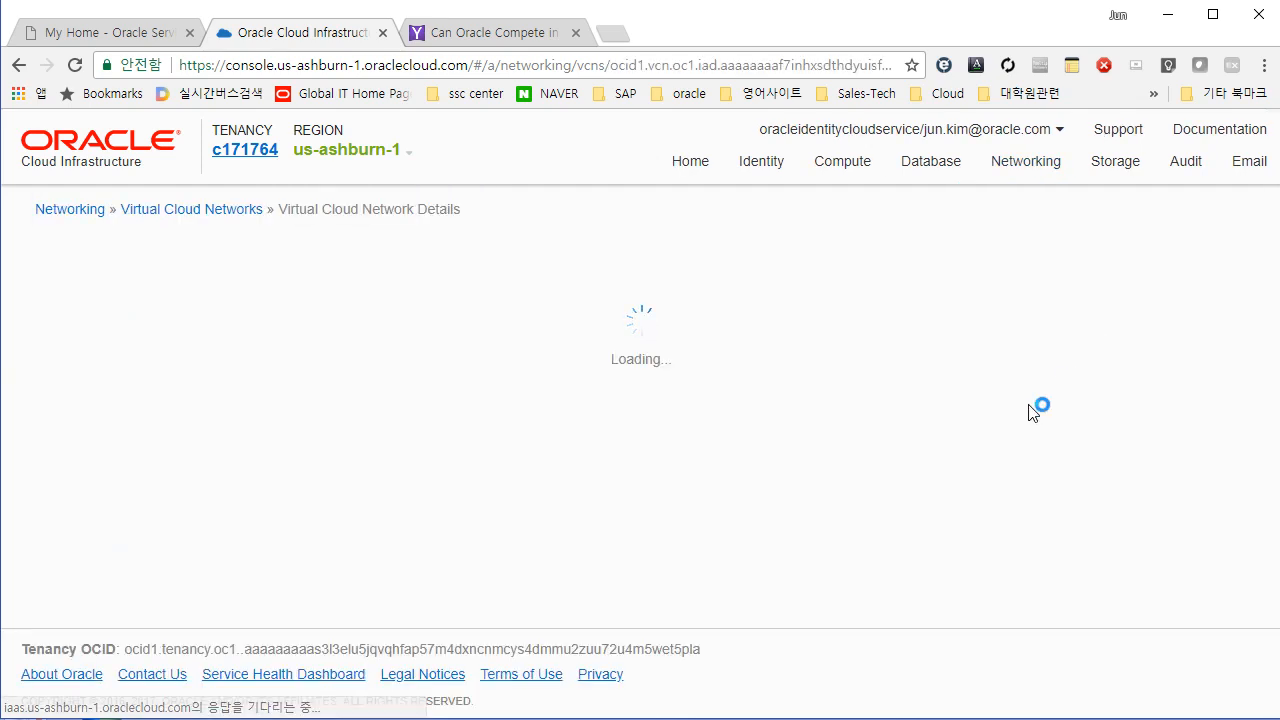
{"action": "scroll", "coordinate": [930, 425], "scroll_direction": "down", "scroll_amount": 1}
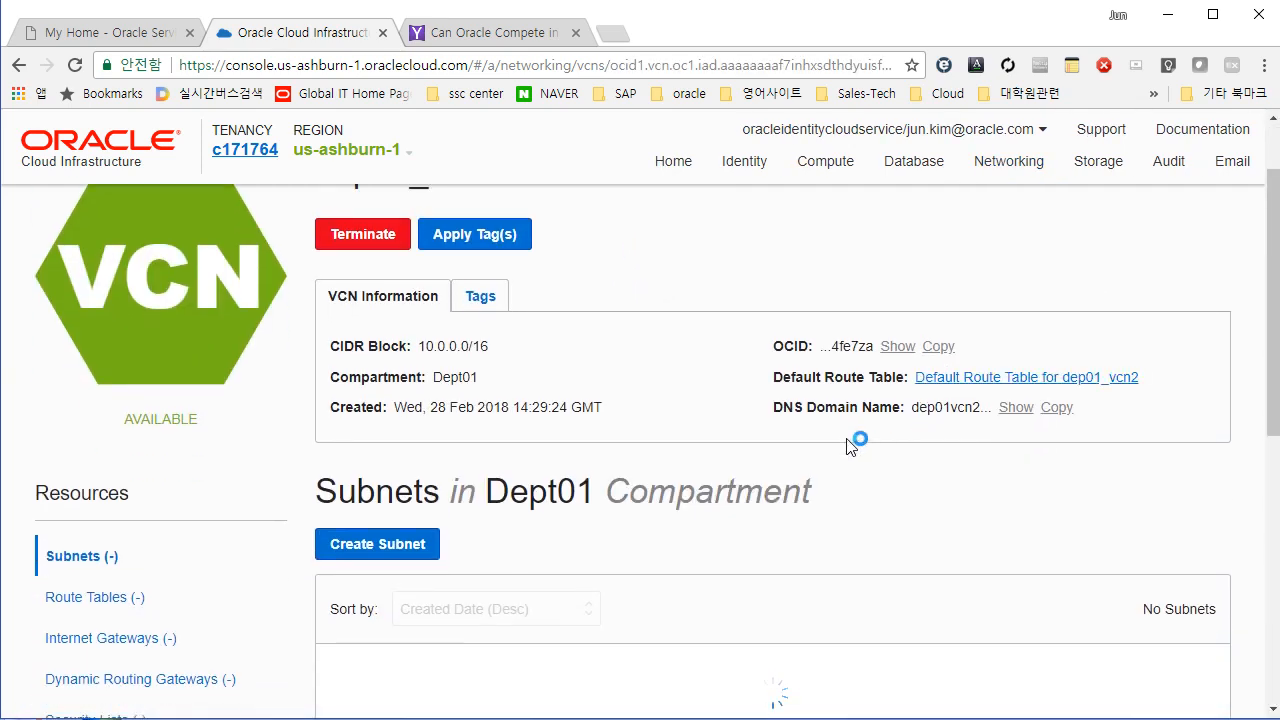
{"action": "scroll", "coordinate": [851, 447], "scroll_direction": "up", "scroll_amount": 1}
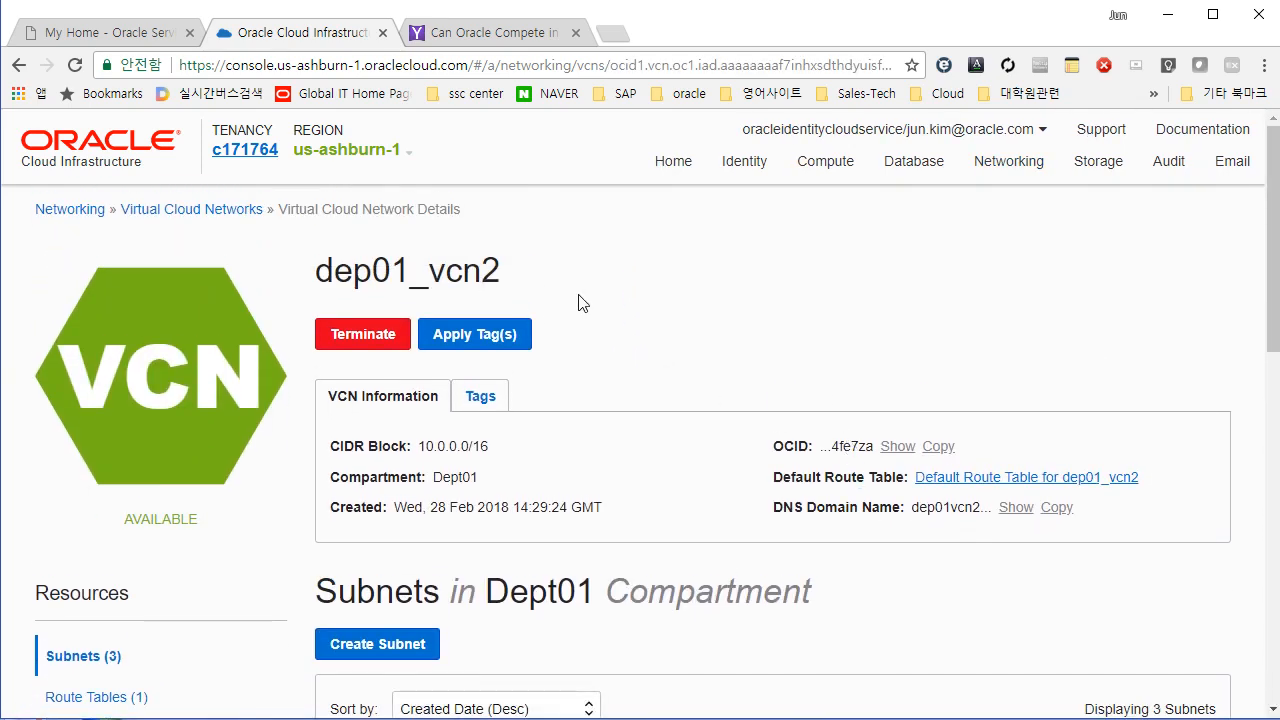
{"action": "scroll", "coordinate": [580, 305], "scroll_direction": "down", "scroll_amount": 3}
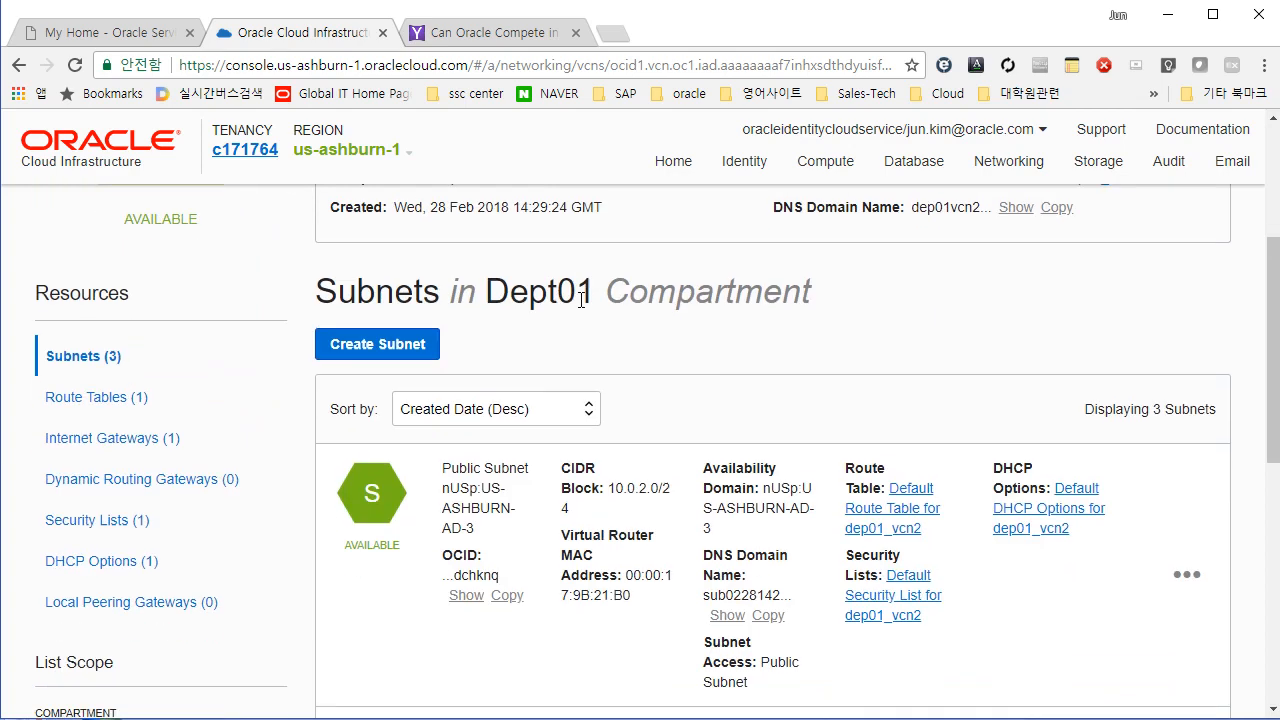
Inspect dep01_vcn2's route tables and internet gateways.
{"action": "left_click", "coordinate": [107, 399]}
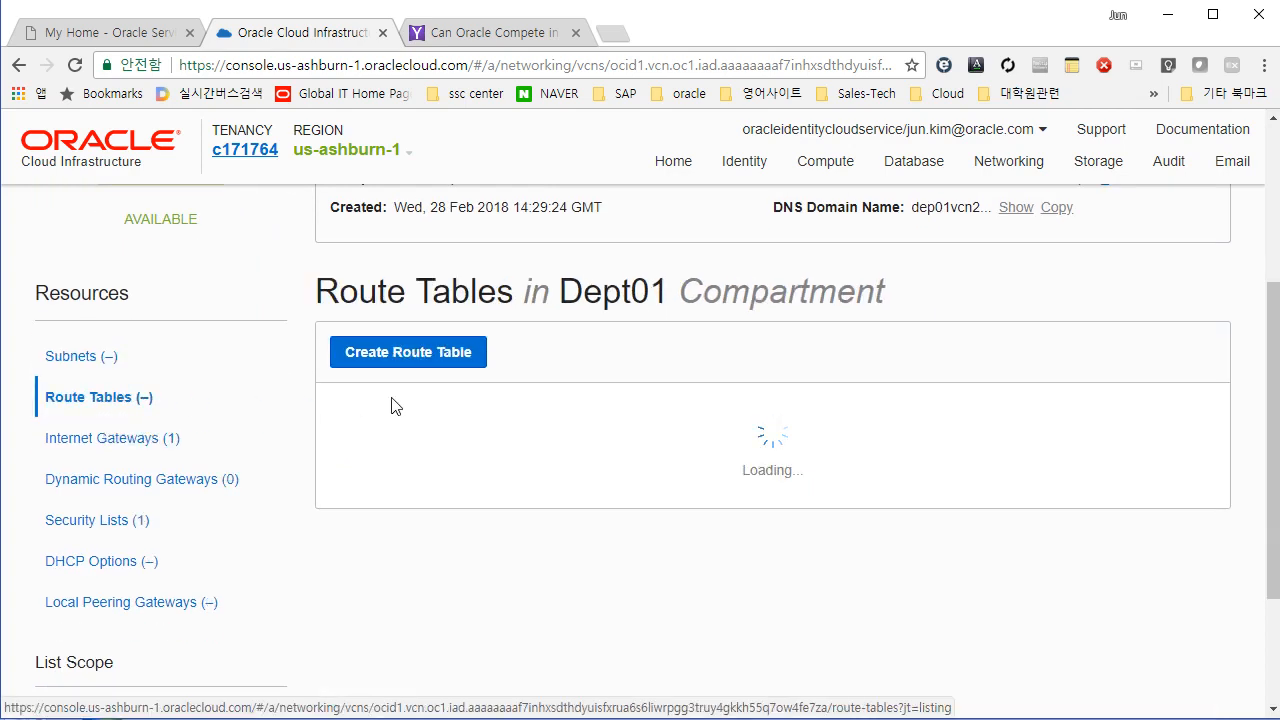
{"action": "left_click", "coordinate": [151, 450]}
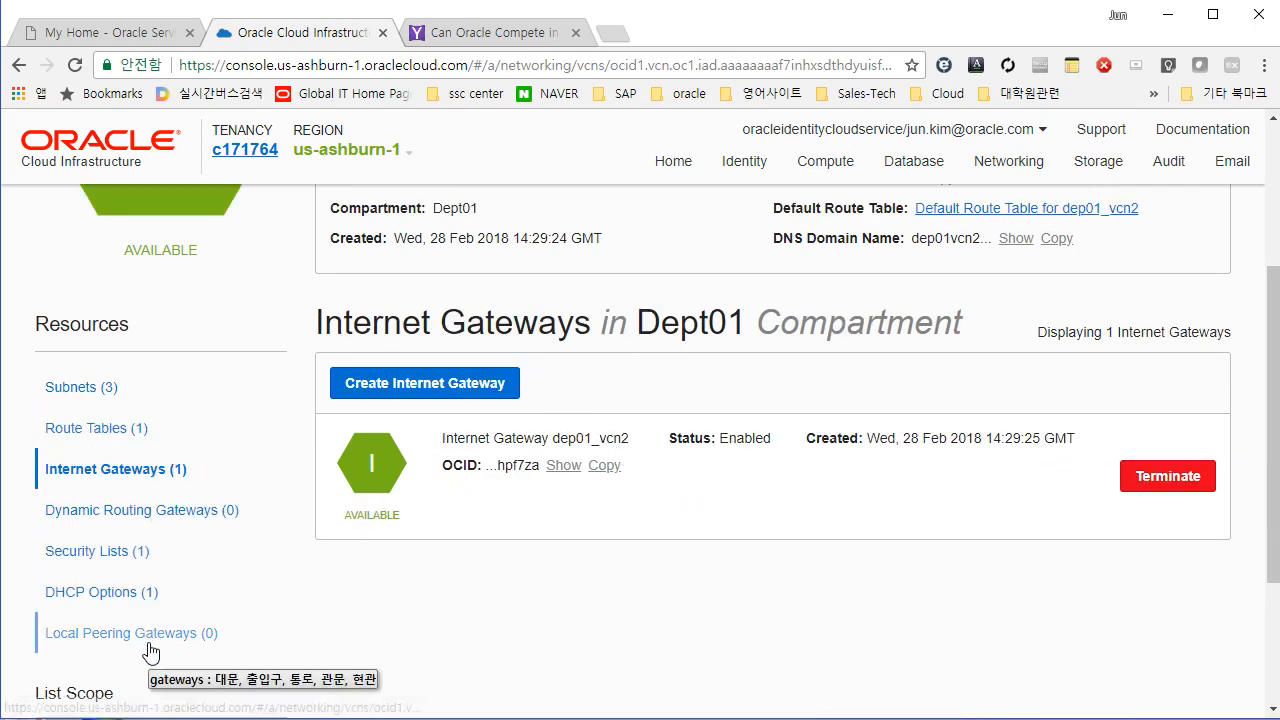
{"action": "scroll", "coordinate": [209, 629], "scroll_direction": "down", "scroll_amount": 2}
{"action": "scroll", "coordinate": [210, 617], "scroll_direction": "up", "scroll_amount": 2}
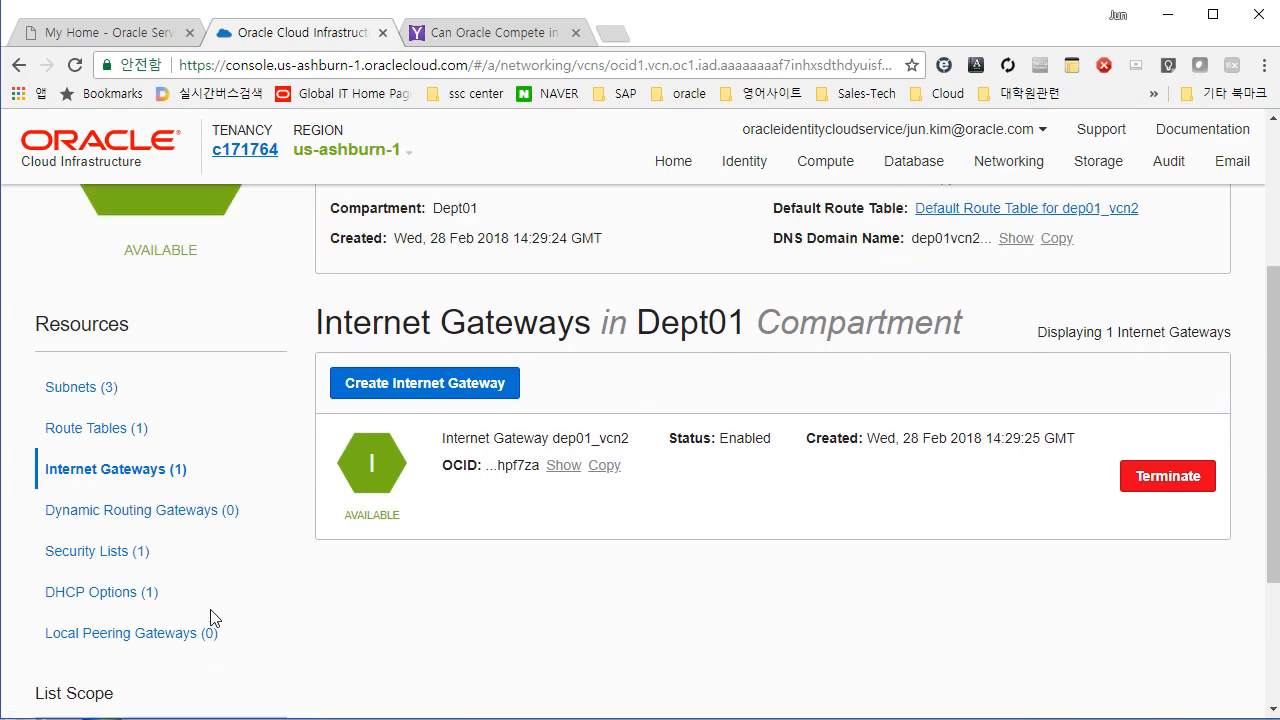
Review the three public subnets of dep01_vcn2, including 10.0.1.0/24 and 10.0.2.0/24.
{"action": "left_click", "coordinate": [86, 387]}
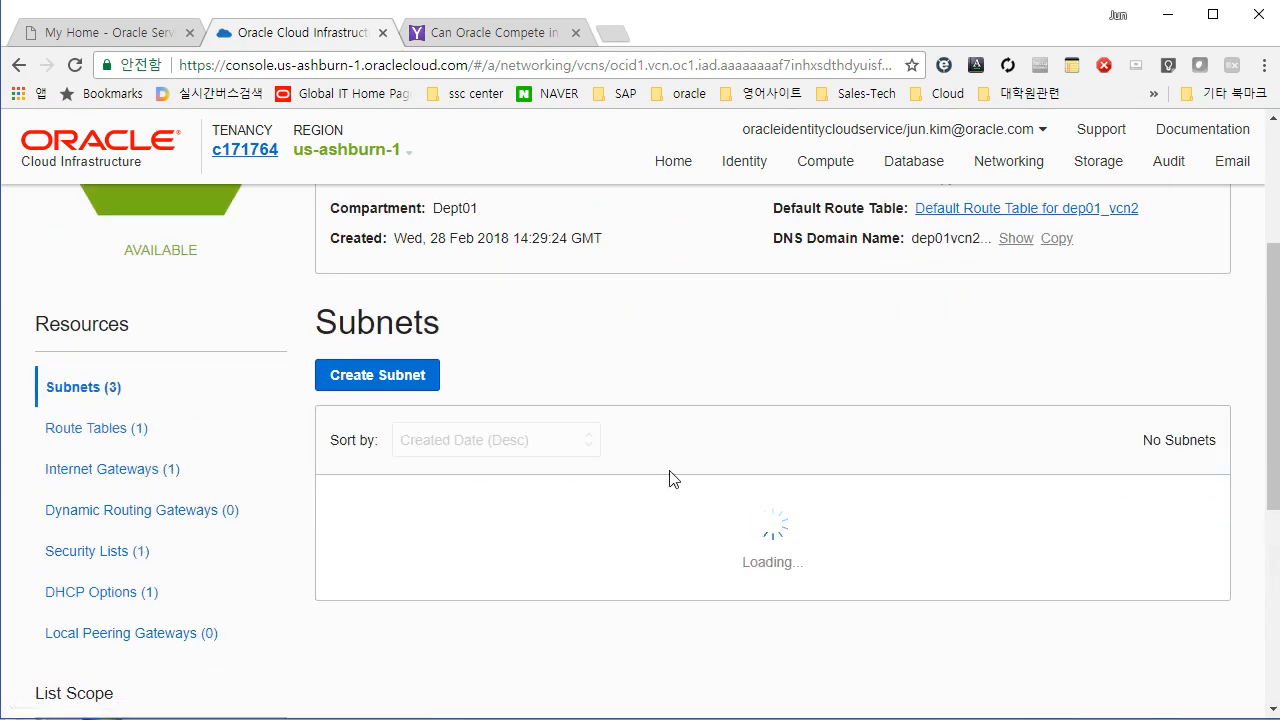
{"action": "scroll", "coordinate": [673, 479], "scroll_direction": "down", "scroll_amount": 1}
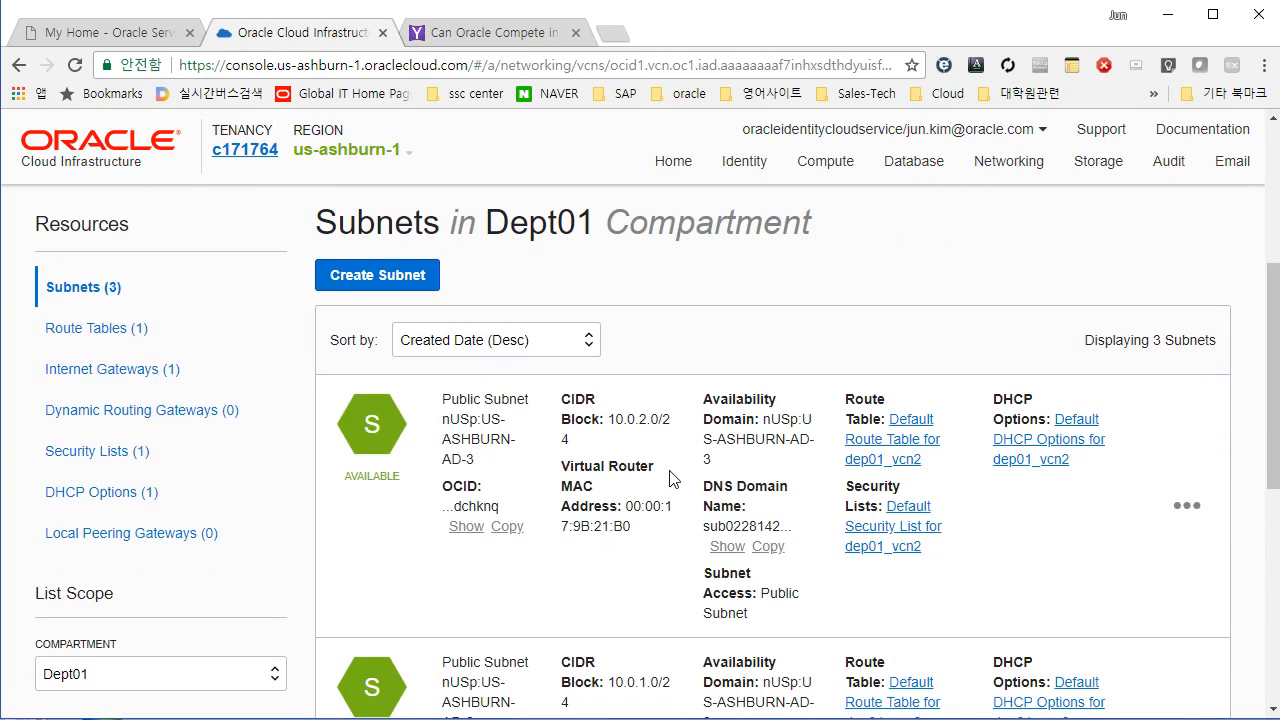
{"action": "scroll", "coordinate": [670, 478], "scroll_direction": "down", "scroll_amount": 1}
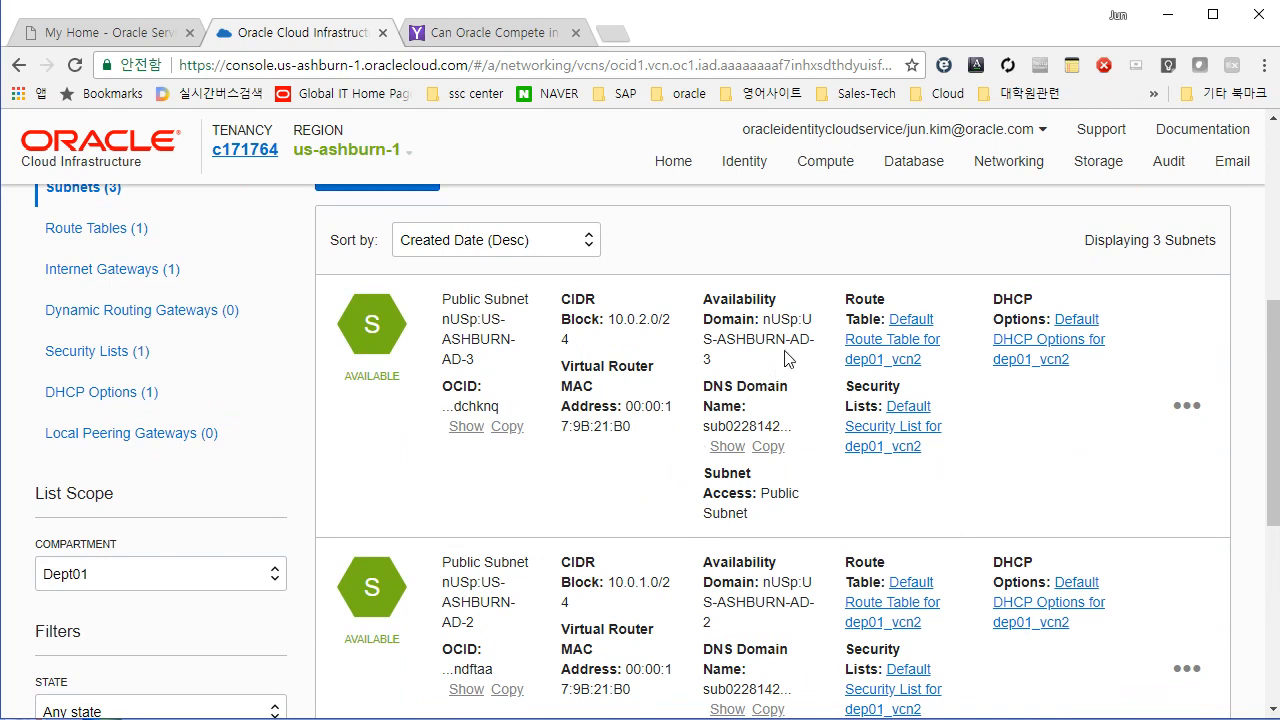
{"action": "scroll", "coordinate": [800, 441], "scroll_direction": "down", "scroll_amount": 1}
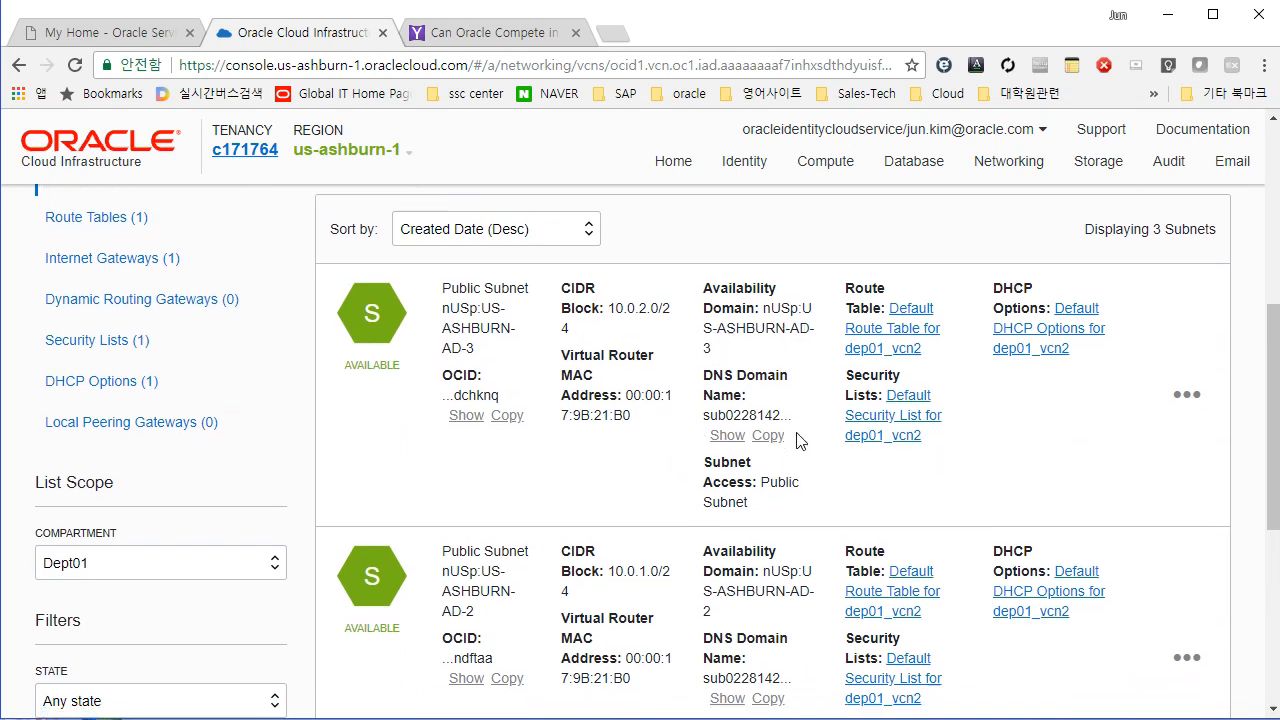
{"action": "scroll", "coordinate": [800, 441], "scroll_direction": "down", "scroll_amount": 2}
{"action": "scroll", "coordinate": [777, 449], "scroll_direction": "down", "scroll_amount": 1}
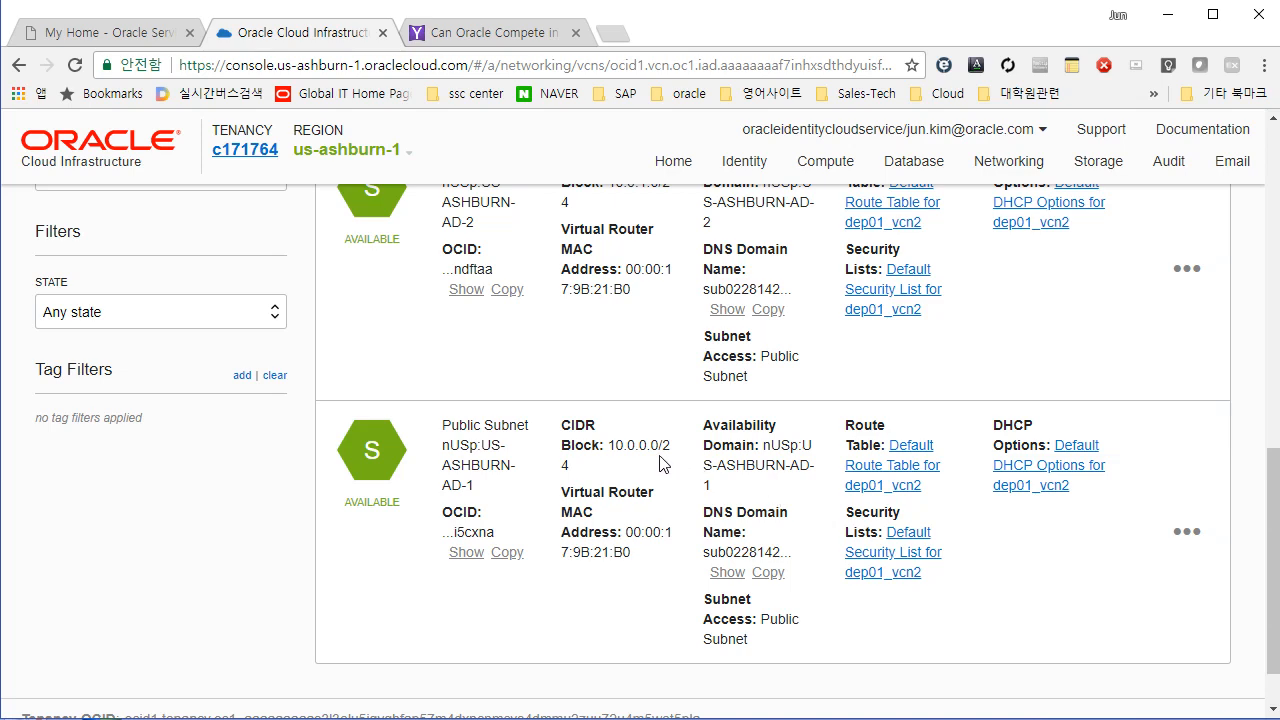
{"action": "scroll", "coordinate": [688, 458], "scroll_direction": "up", "scroll_amount": 1}
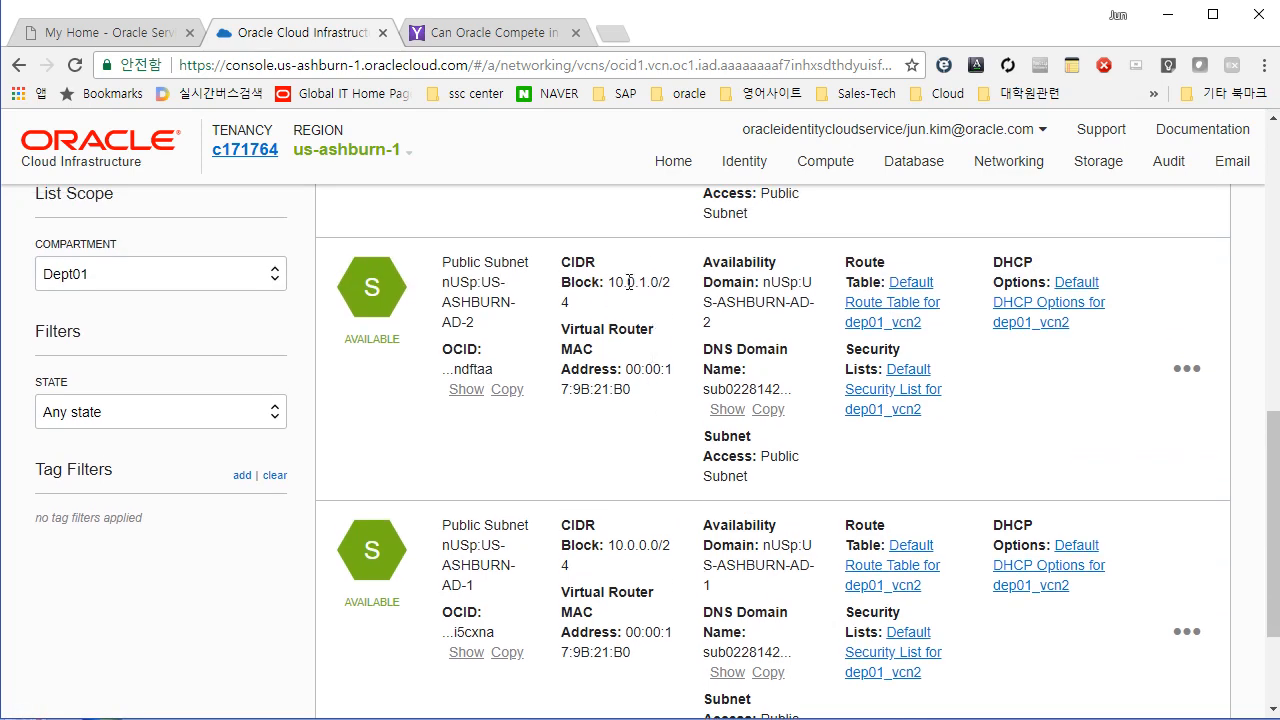
{"action": "scroll", "coordinate": [665, 325], "scroll_direction": "up", "scroll_amount": 1}
{"action": "scroll", "coordinate": [670, 330], "scroll_direction": "up", "scroll_amount": 2}
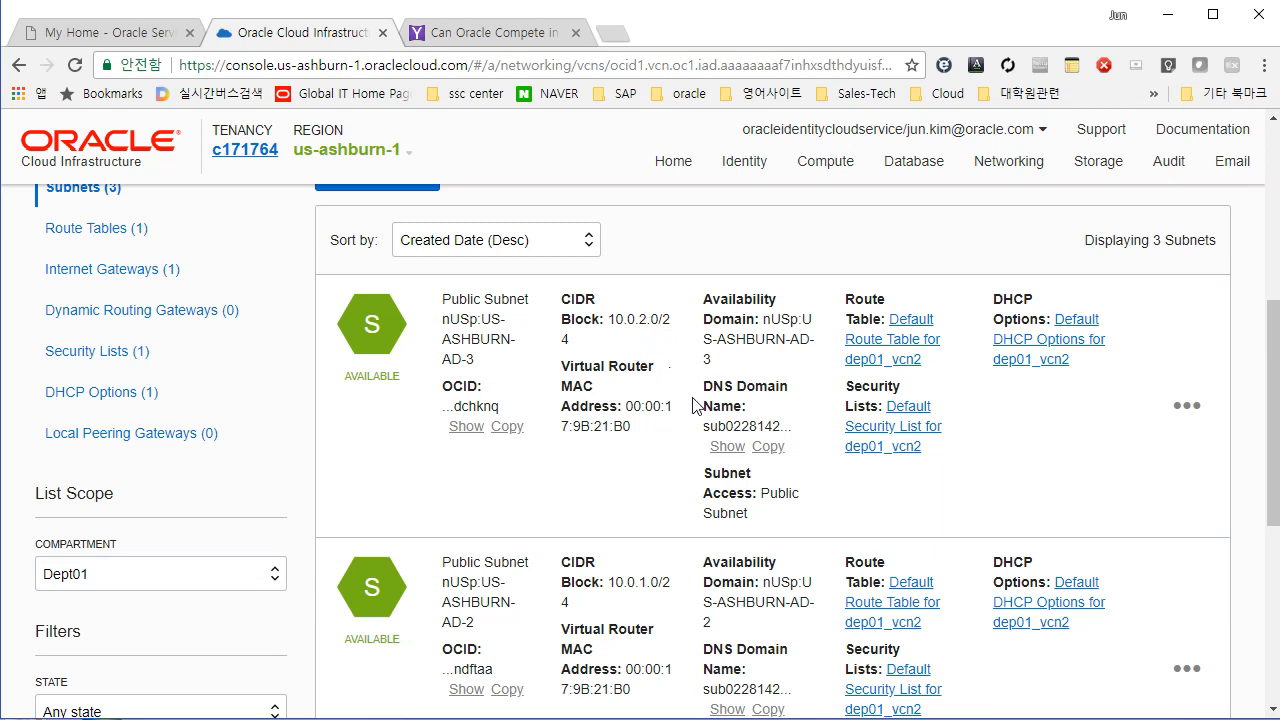
{"action": "scroll", "coordinate": [697, 405], "scroll_direction": "up", "scroll_amount": 1}
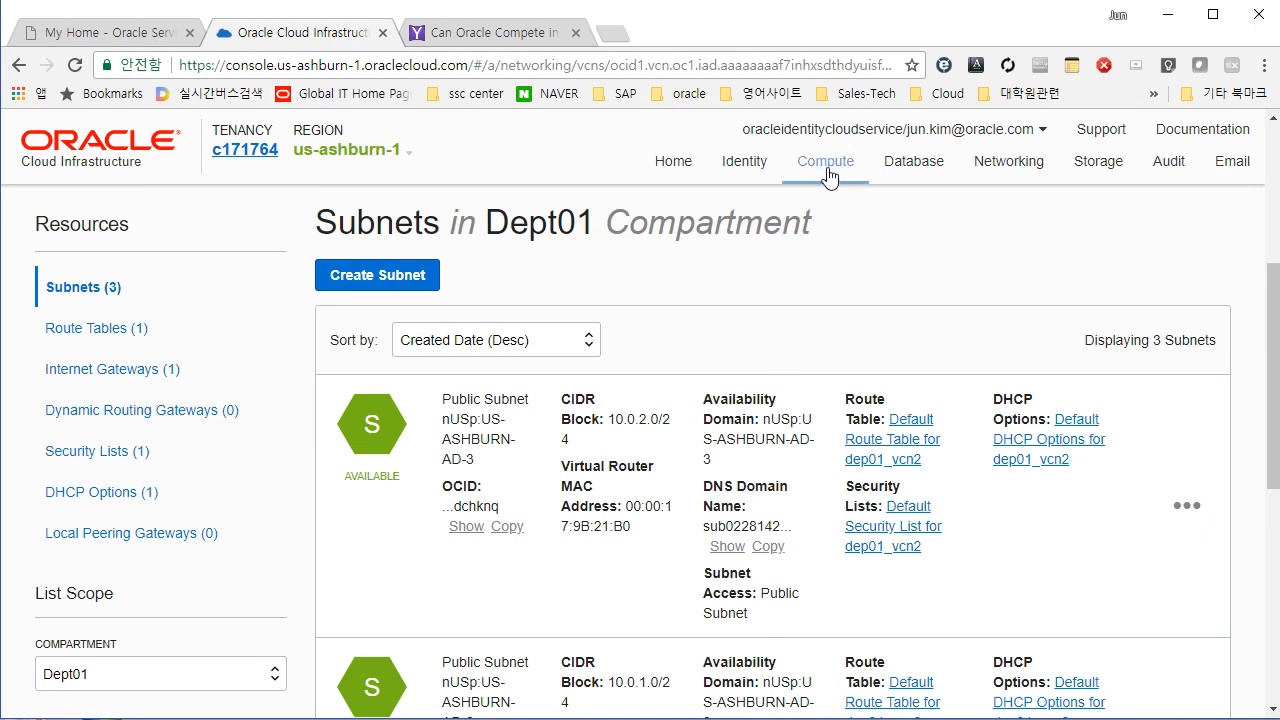
Open a fresh Launch Instance form under Compute and name the instance kjun_testInst01.
{"action": "left_click", "coordinate": [827, 177]}
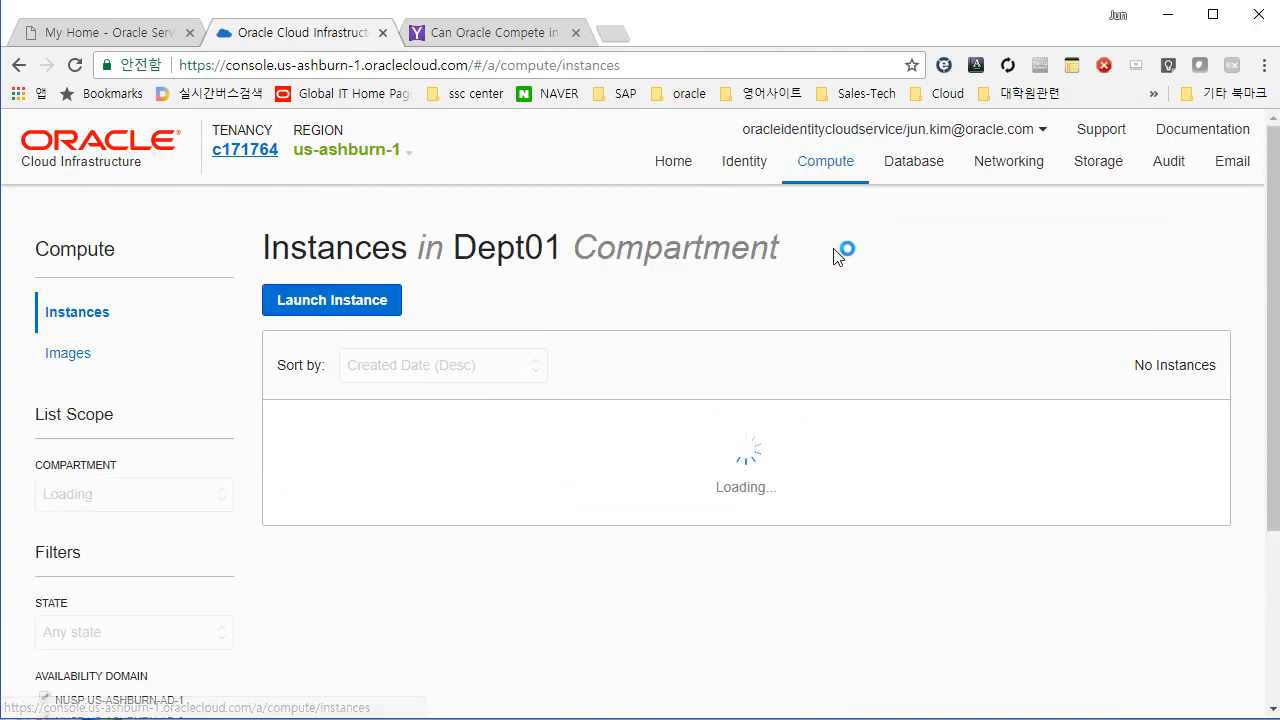
{"action": "left_click", "coordinate": [366, 311]}
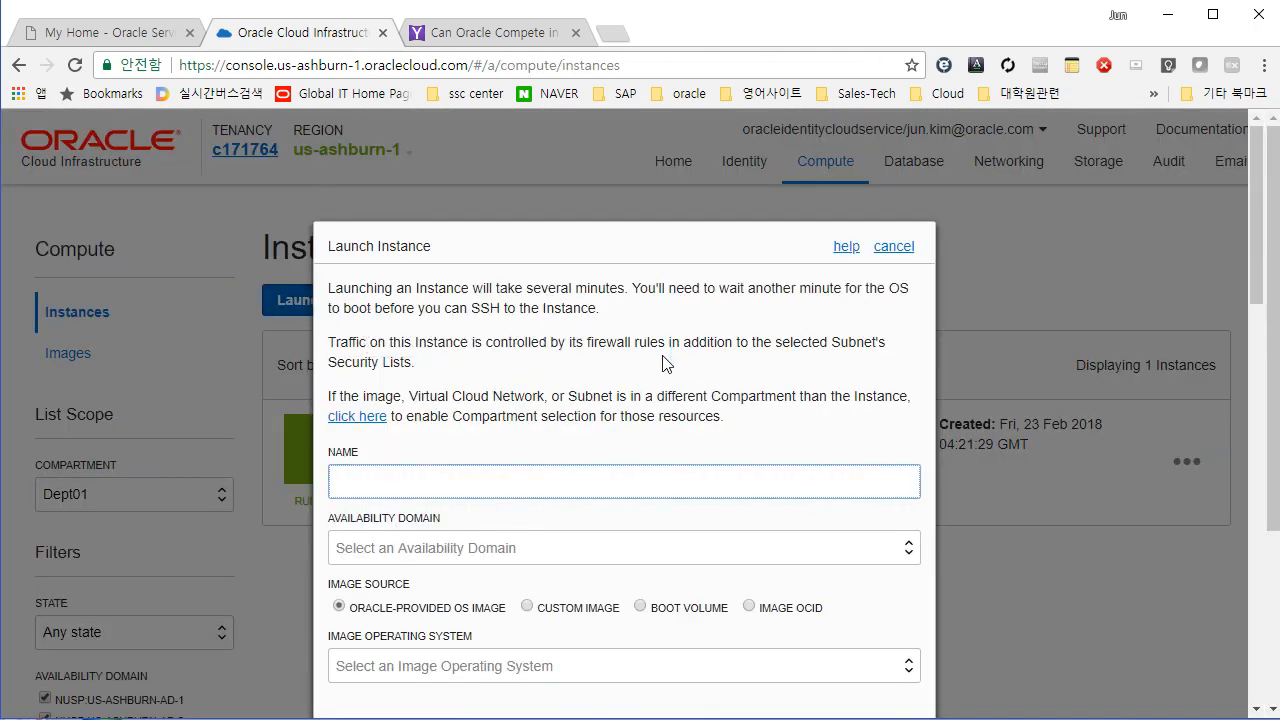
{"action": "left_click", "coordinate": [893, 248]}
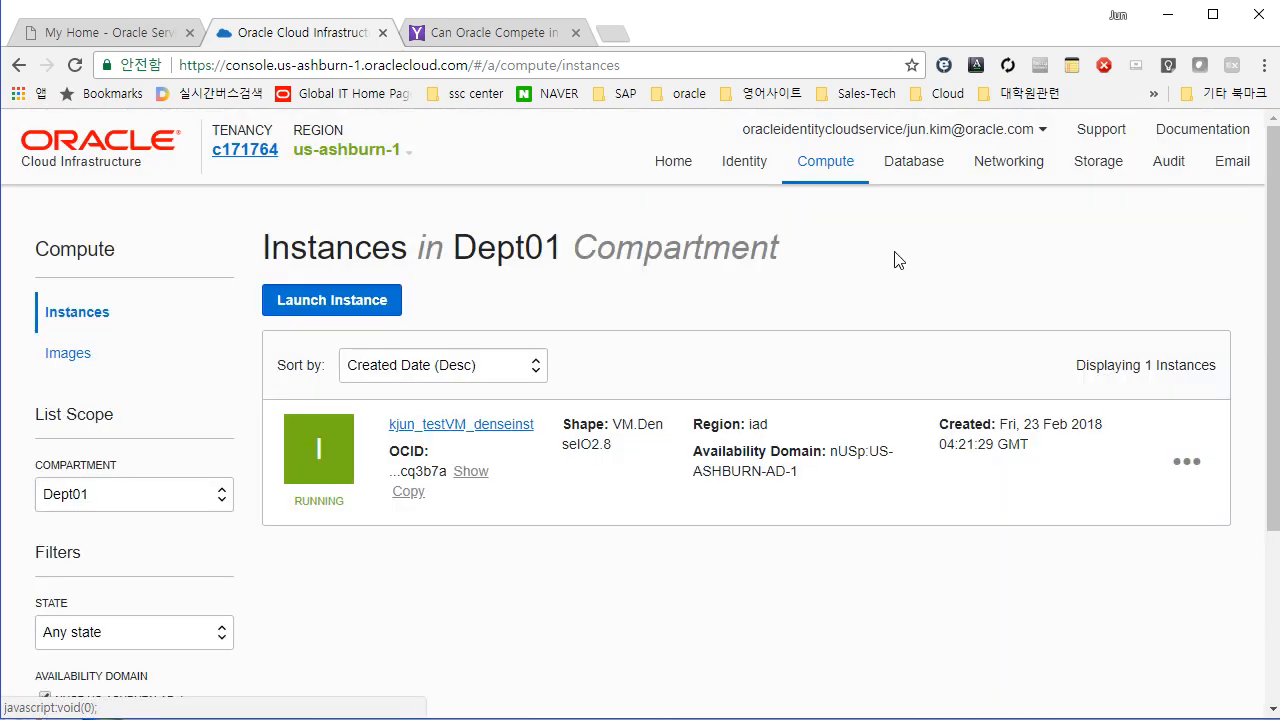
{"action": "left_click", "coordinate": [369, 309]}
{"action": "left_click", "coordinate": [477, 480]}
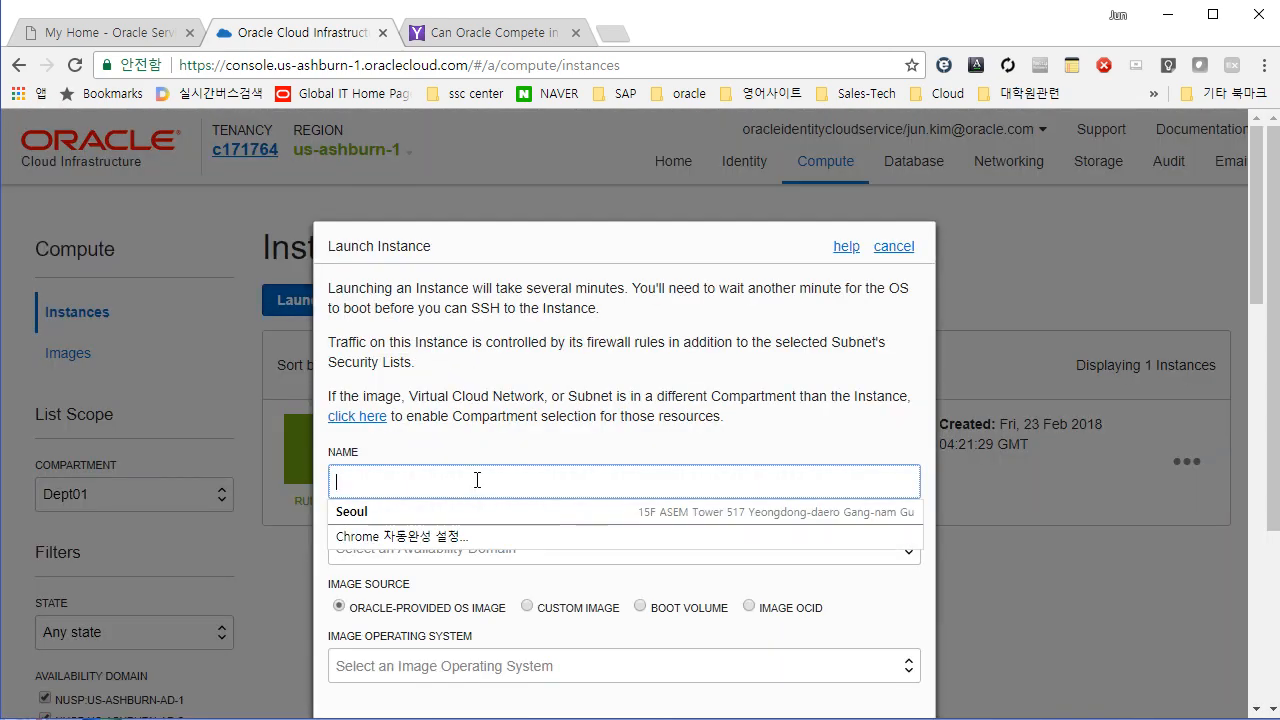
{"action": "type", "text": "kjun_testI"}
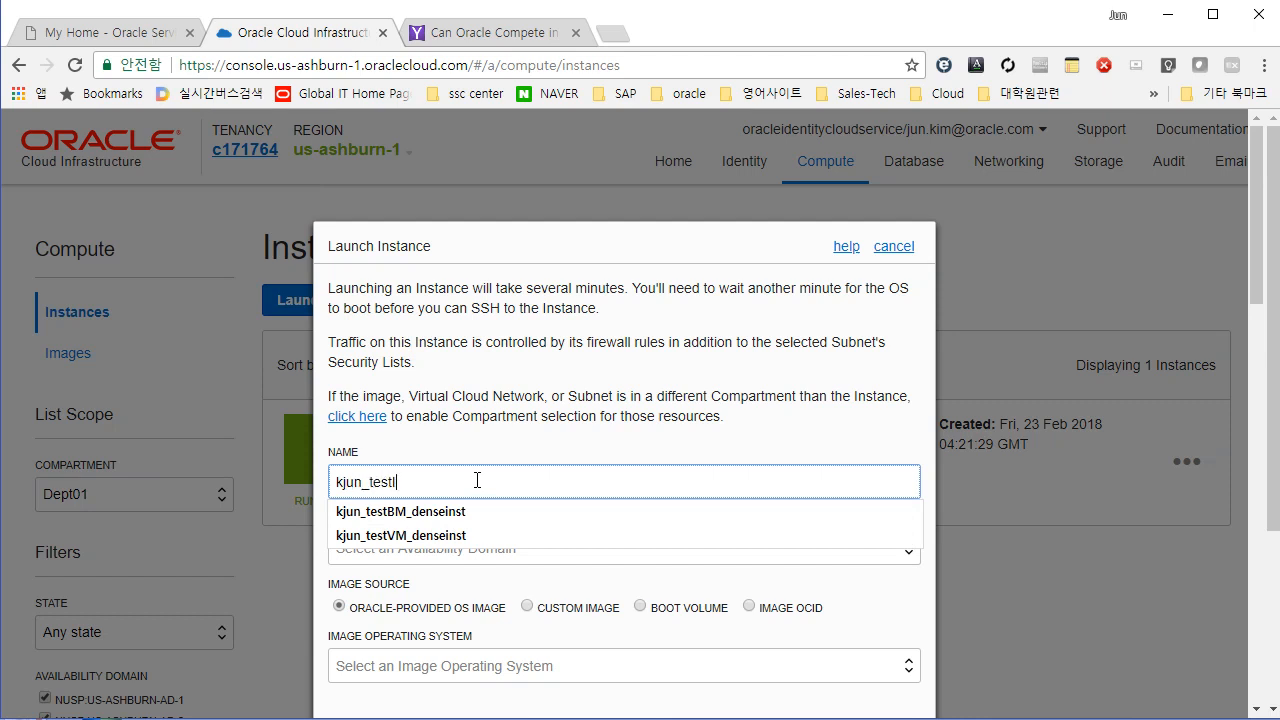
{"action": "type", "text": "nst01"}
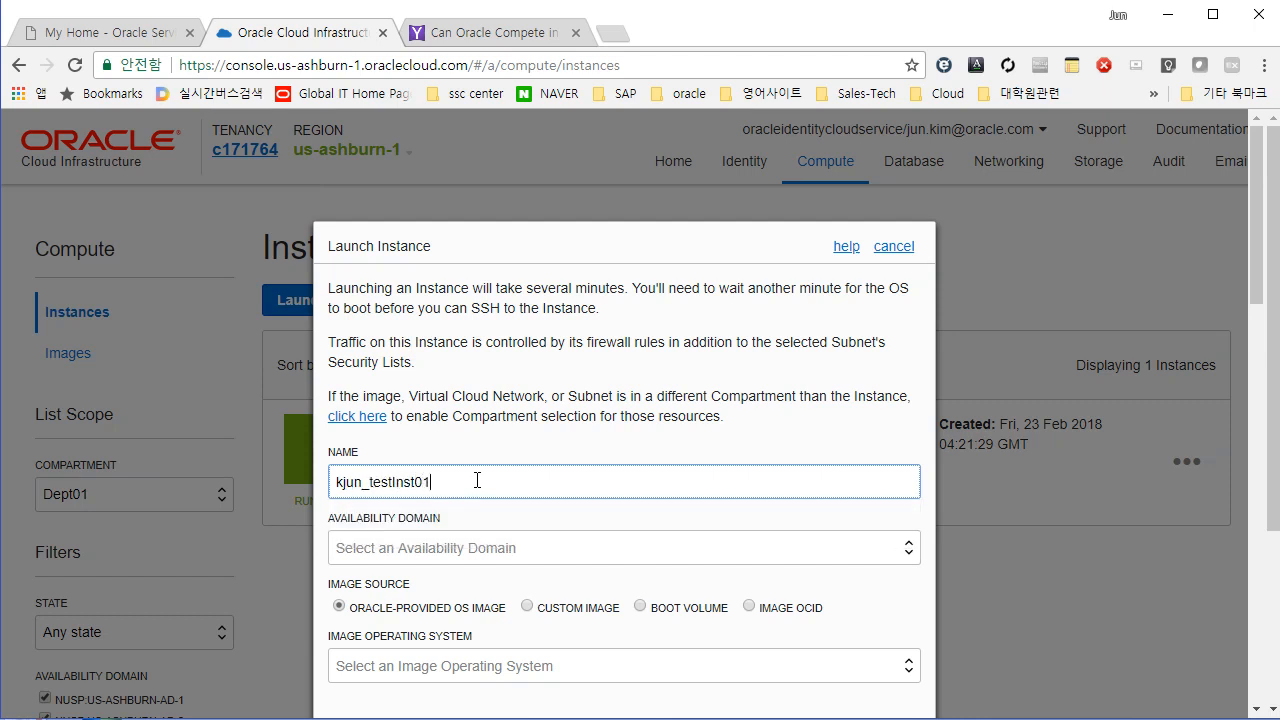
{"action": "scroll", "coordinate": [477, 480], "scroll_direction": "down", "scroll_amount": 1}
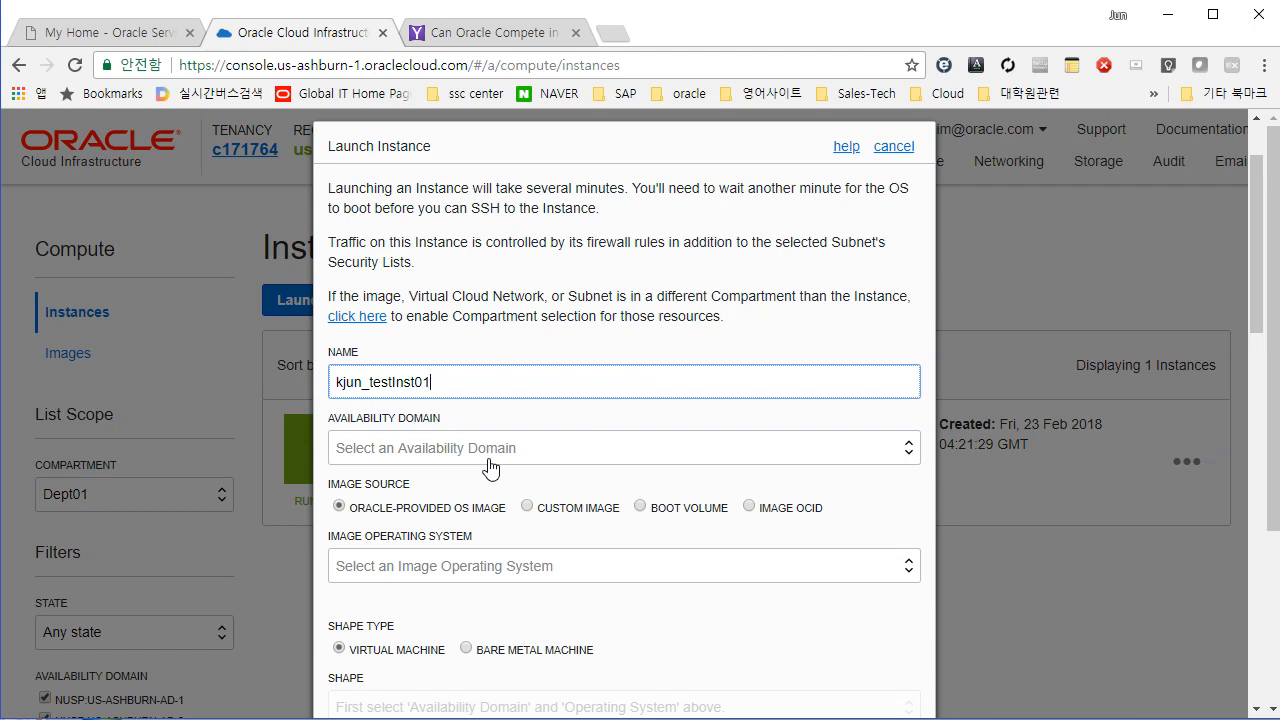
Choose availability domain nUSp:US-ASHBURN-AD-1 and the Oracle Linux 7.4 image.
{"action": "left_click", "coordinate": [490, 468]}
{"action": "left_click", "coordinate": [500, 513]}
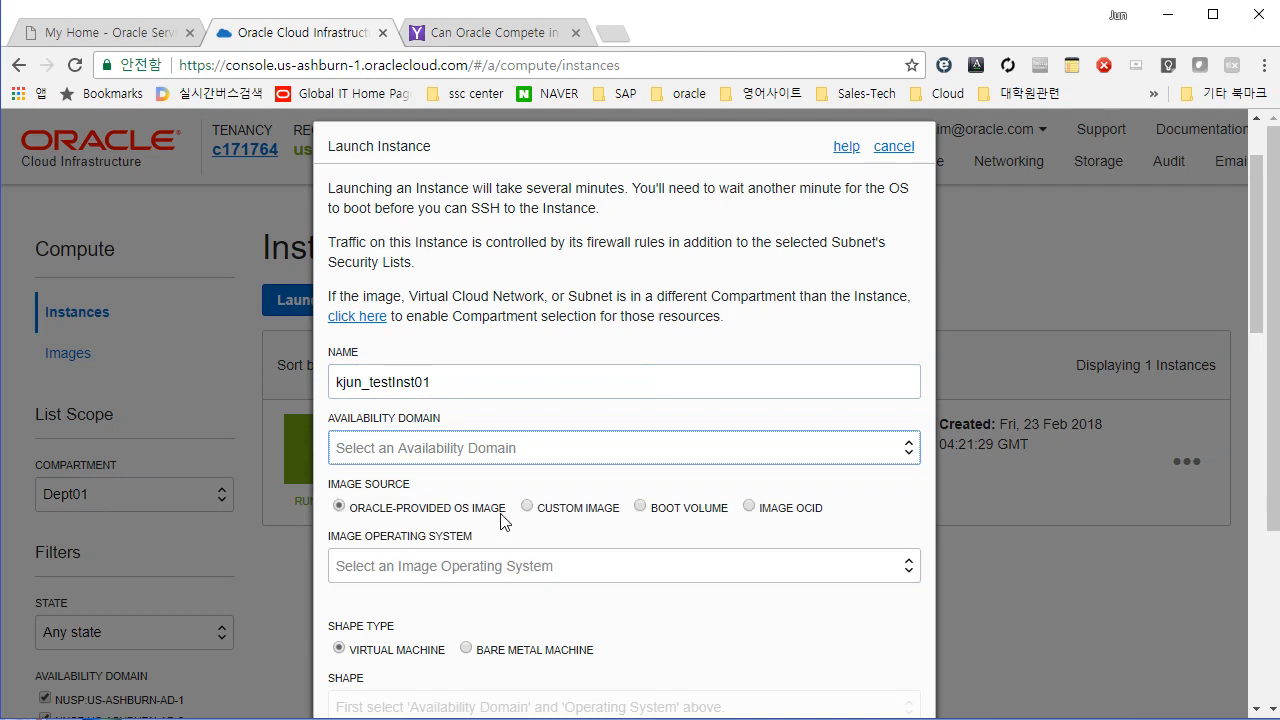
{"action": "scroll", "coordinate": [502, 524], "scroll_direction": "down", "scroll_amount": 1}
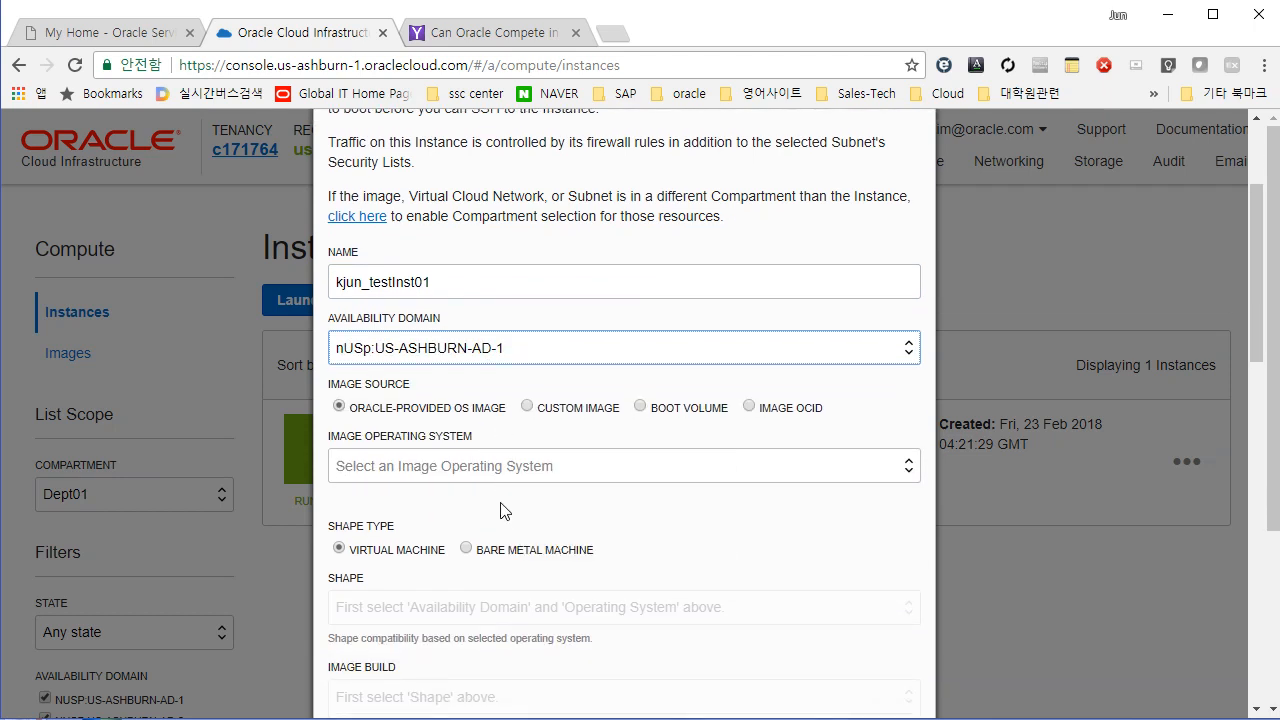
{"action": "left_click", "coordinate": [500, 468]}
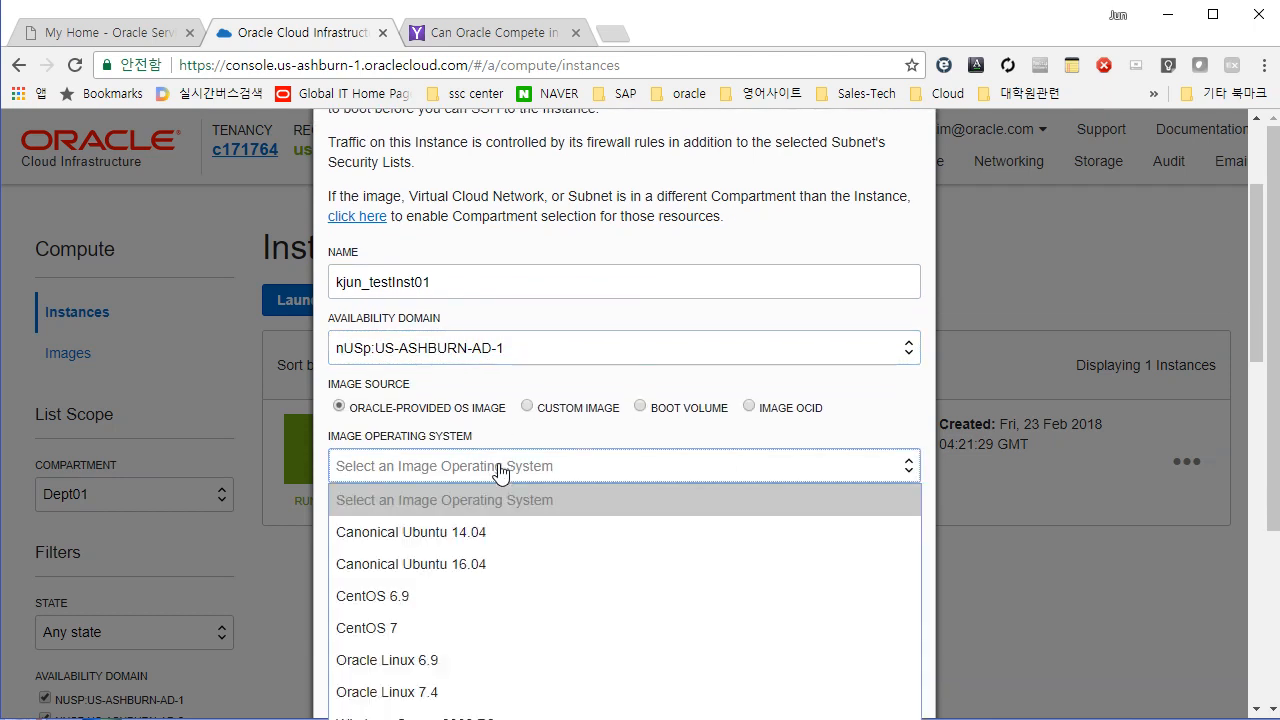
{"action": "left_click", "coordinate": [494, 690]}
{"action": "scroll", "coordinate": [560, 630], "scroll_direction": "down", "scroll_amount": 1}
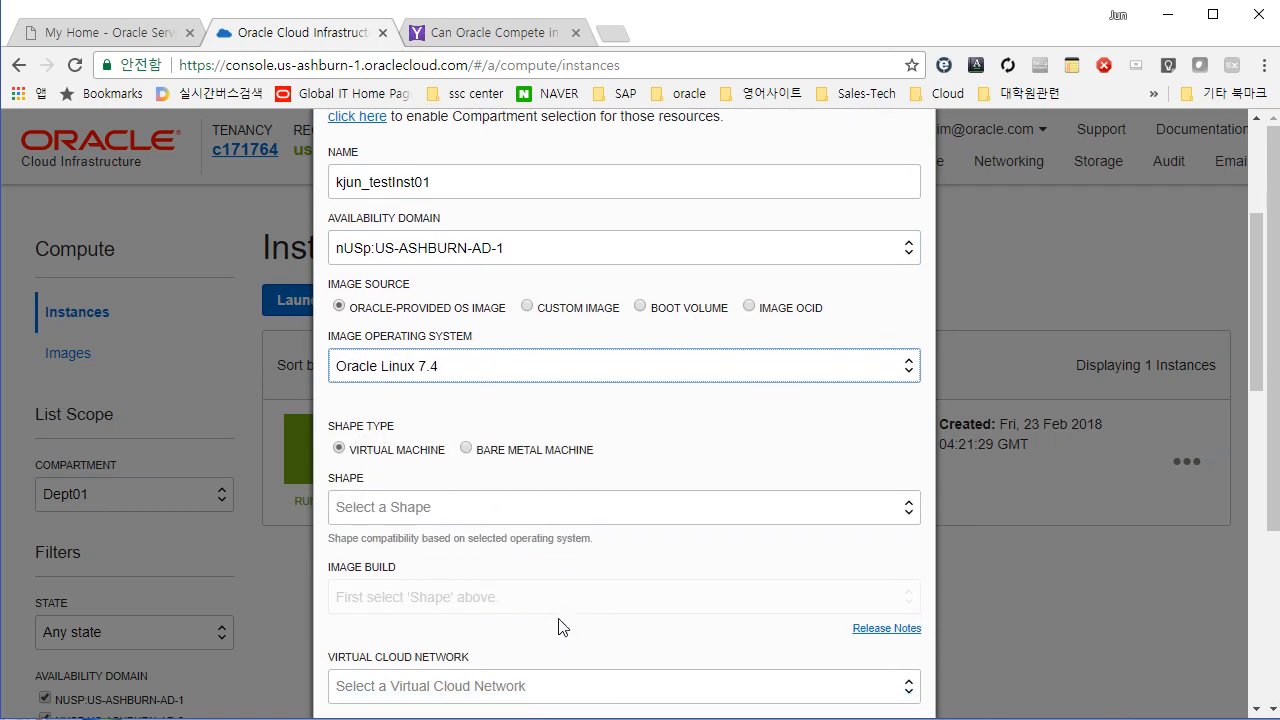
{"action": "left_click", "coordinate": [502, 513]}
{"action": "scroll", "coordinate": [502, 513], "scroll_direction": "up", "scroll_amount": 1}
{"action": "left_click", "coordinate": [485, 607]}
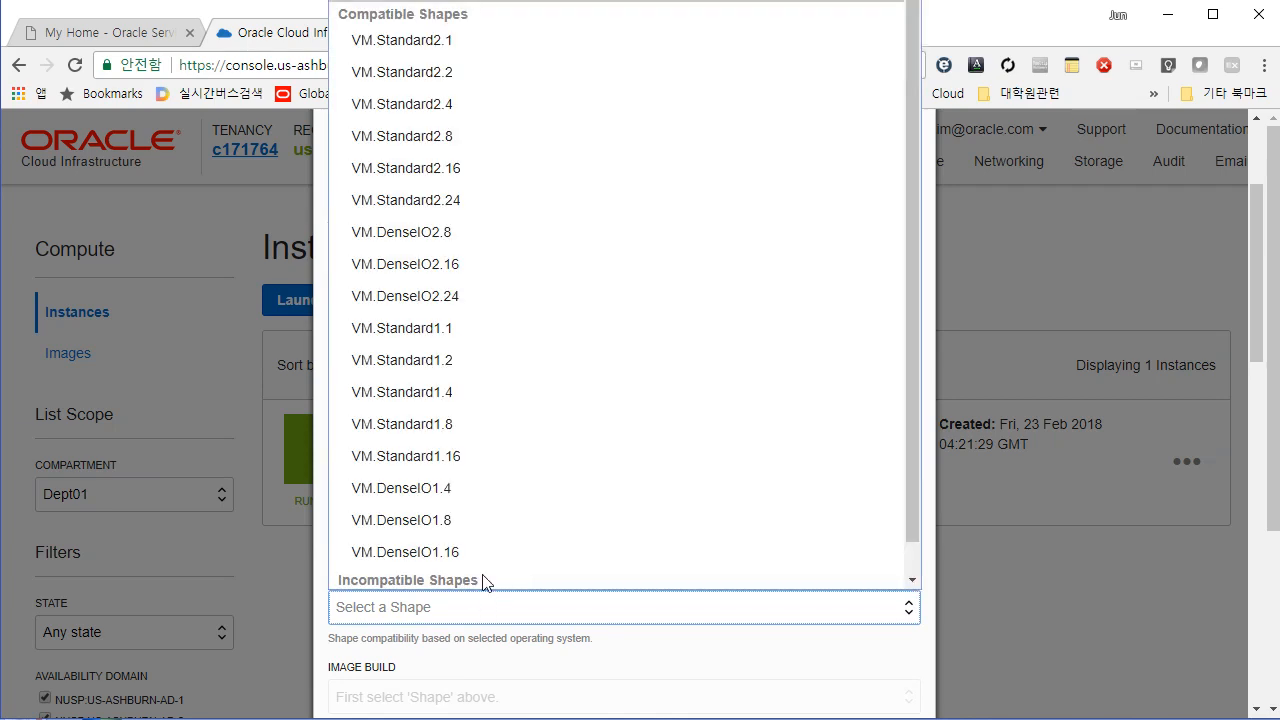
Select shape VM.Standard2.1, network dep01_vcn2 and subnet Public Subnet nUSp:US-ASHBURN-AD-1.
{"action": "left_click", "coordinate": [488, 45]}
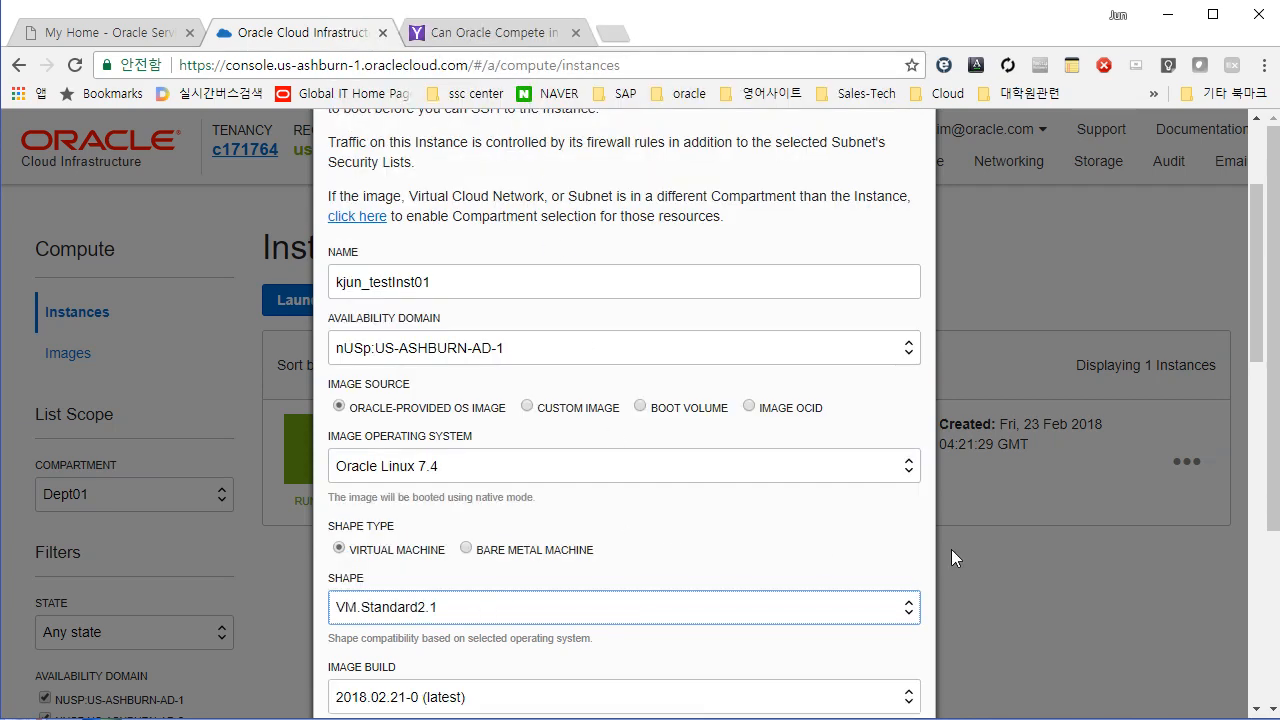
{"action": "scroll", "coordinate": [994, 550], "scroll_direction": "down", "scroll_amount": 1}
{"action": "scroll", "coordinate": [994, 547], "scroll_direction": "down", "scroll_amount": 3}
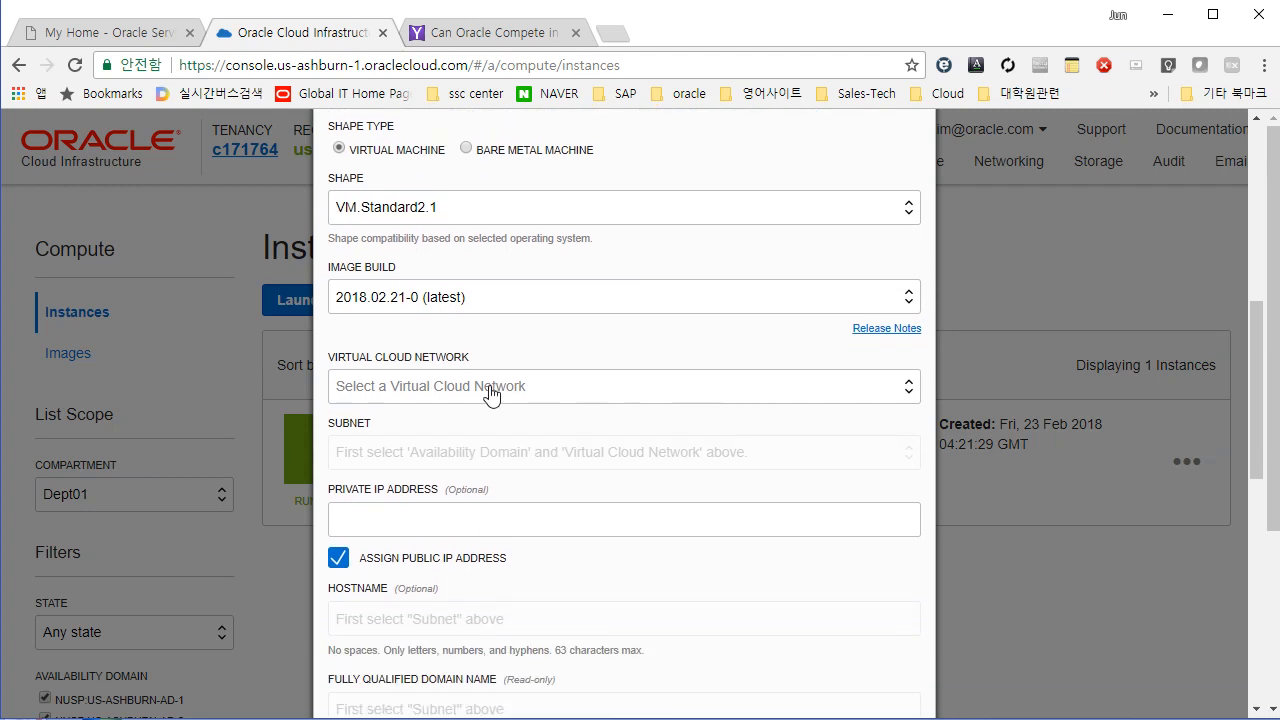
{"action": "left_click", "coordinate": [485, 389]}
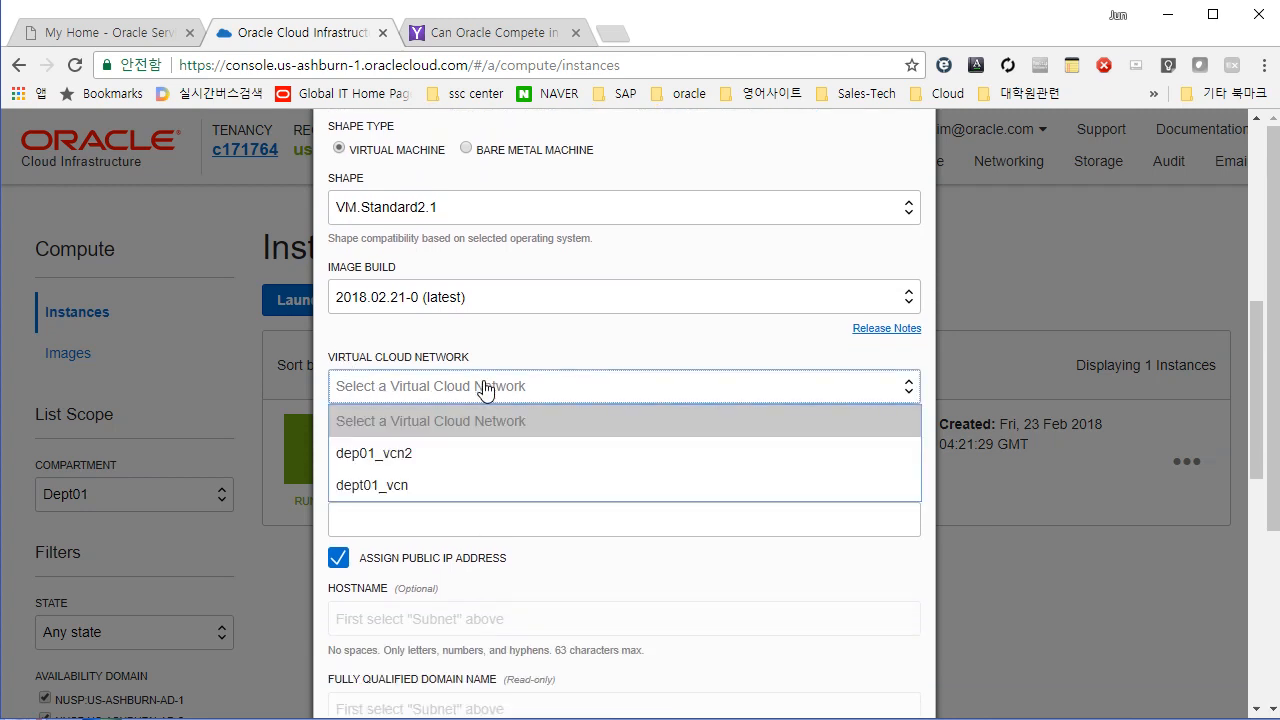
{"action": "left_click", "coordinate": [483, 453]}
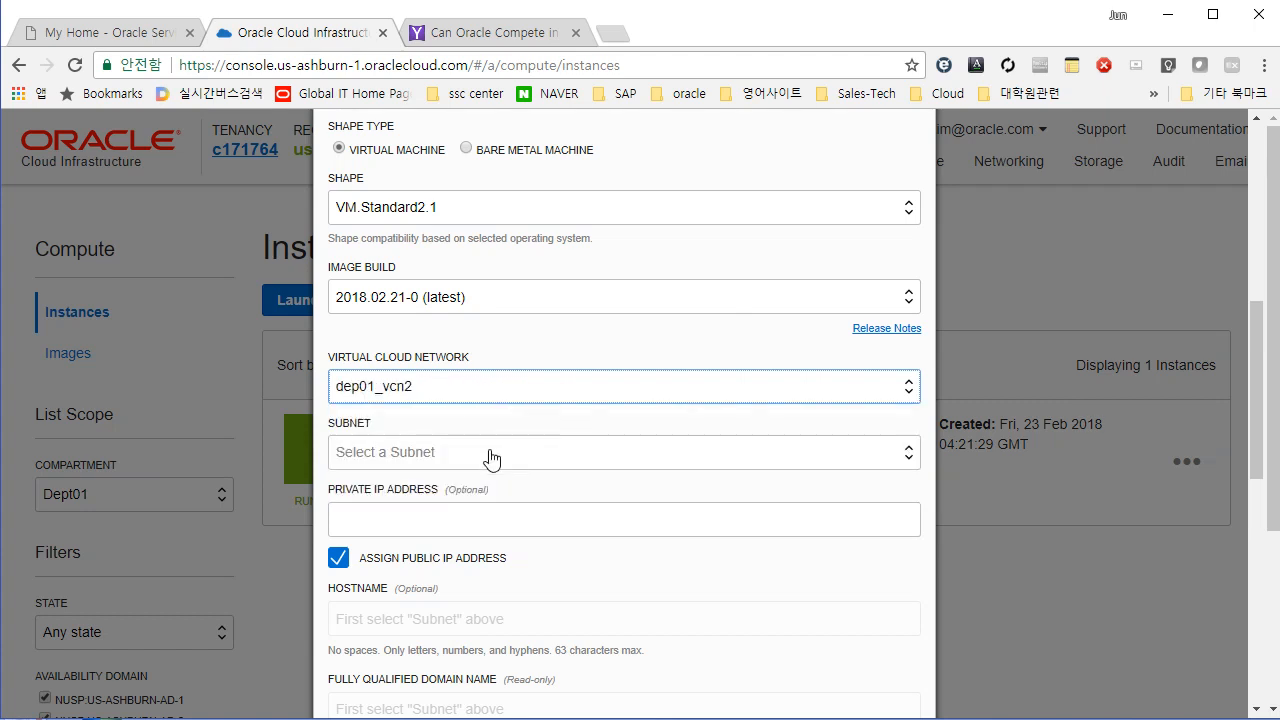
{"action": "left_click", "coordinate": [490, 459]}
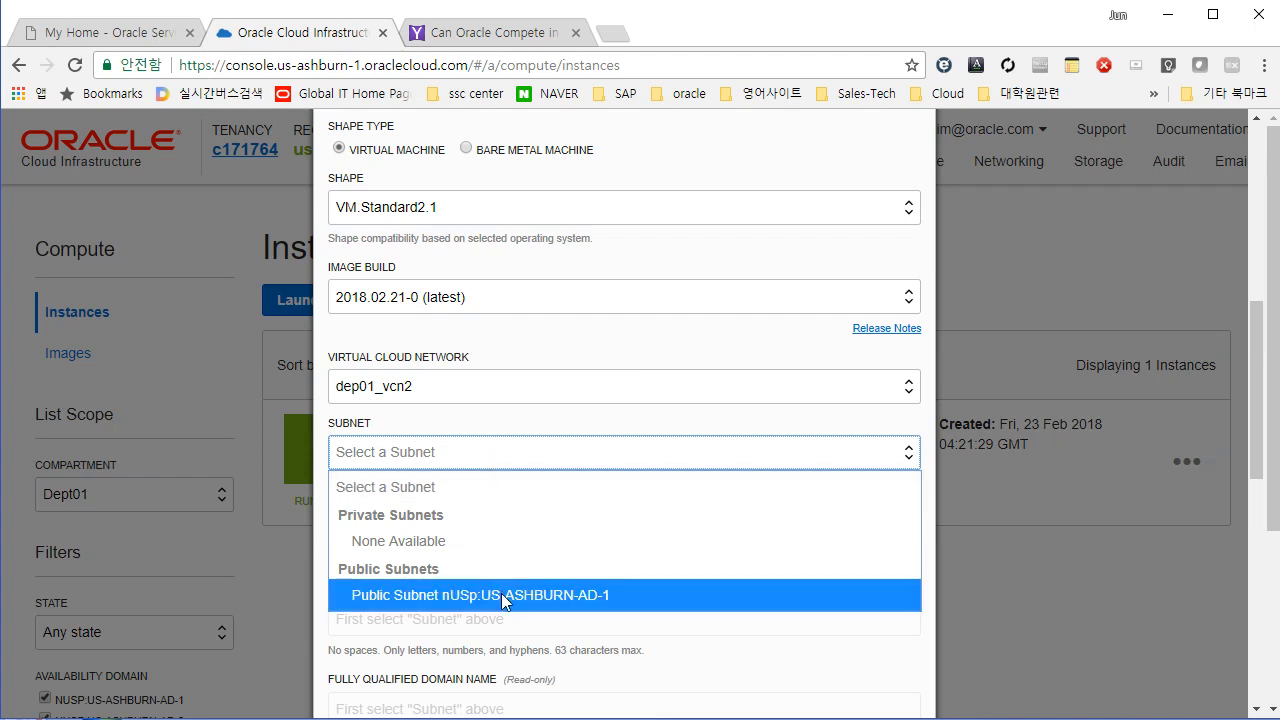
{"action": "left_click", "coordinate": [579, 595]}
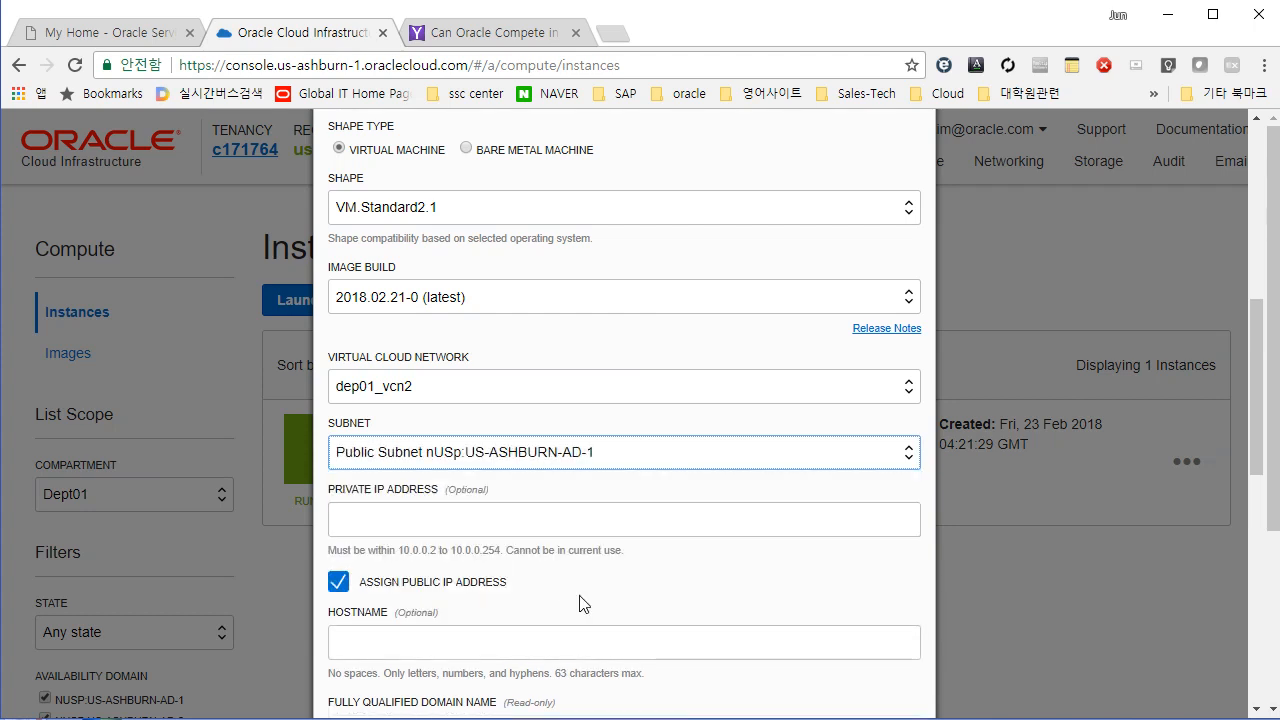
{"action": "left_click", "coordinate": [555, 526]}
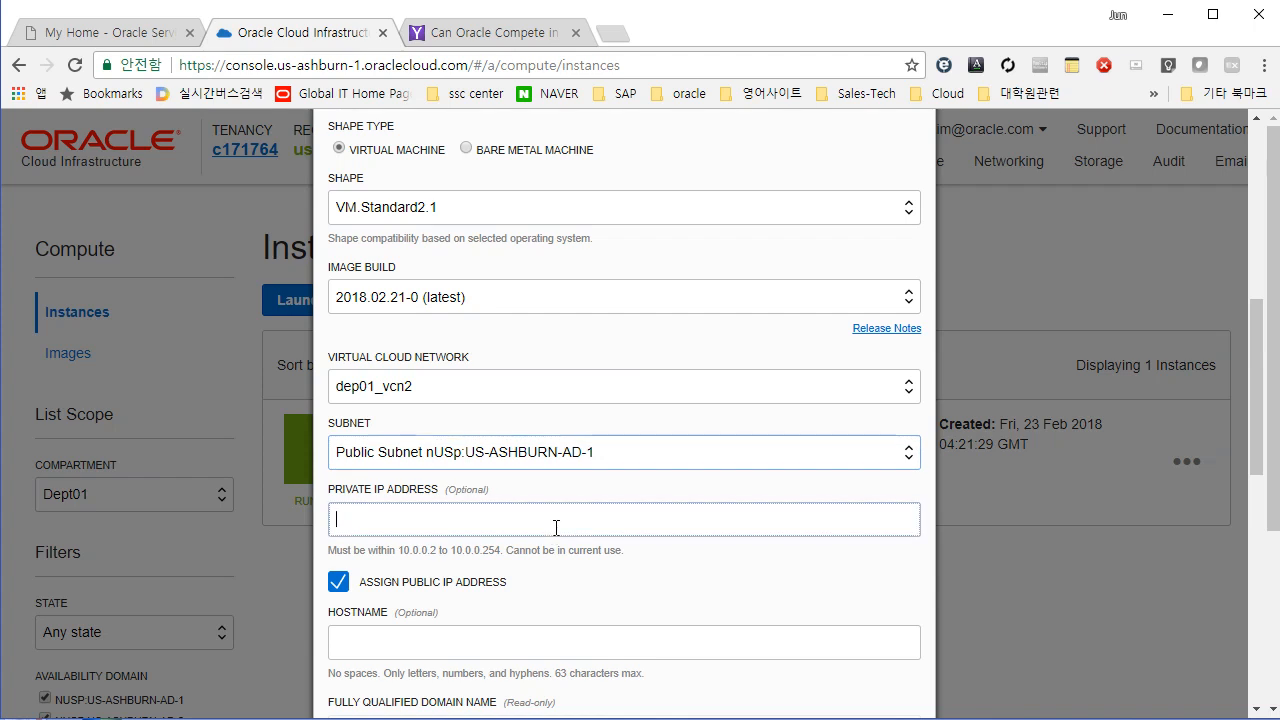
{"action": "scroll", "coordinate": [609, 584], "scroll_direction": "down", "scroll_amount": 2}
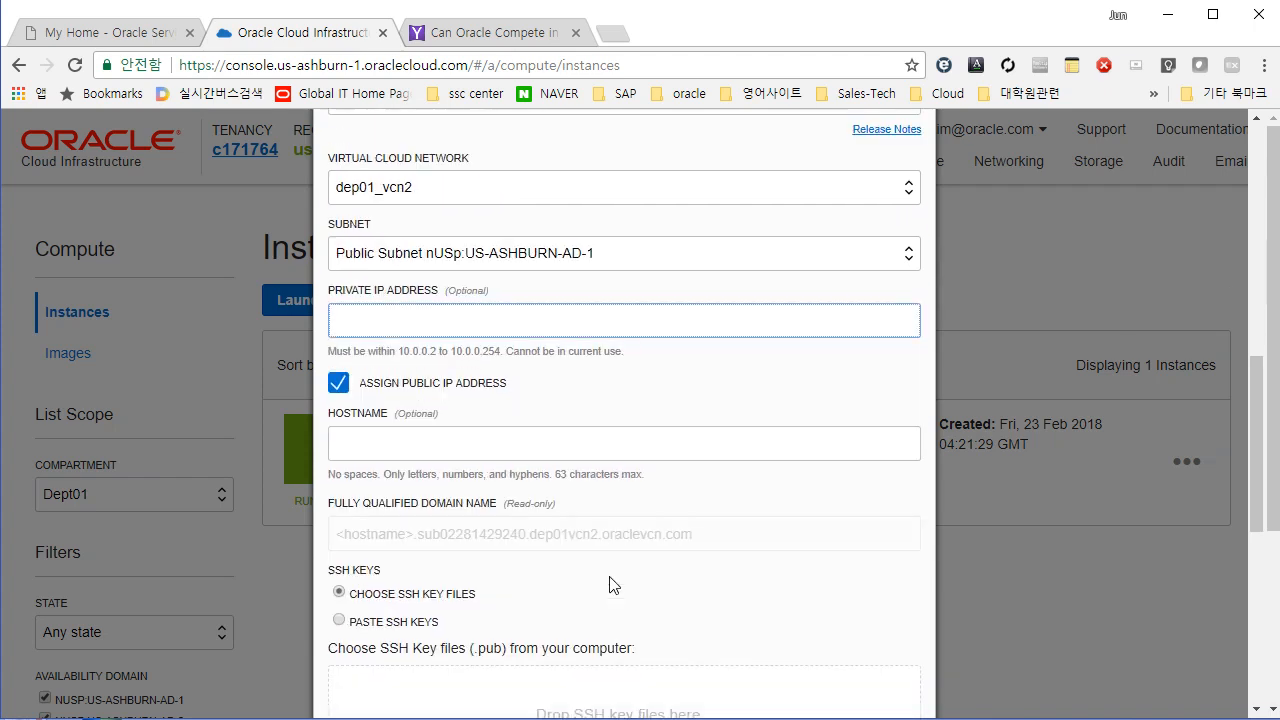
{"action": "scroll", "coordinate": [585, 540], "scroll_direction": "down", "scroll_amount": 1}
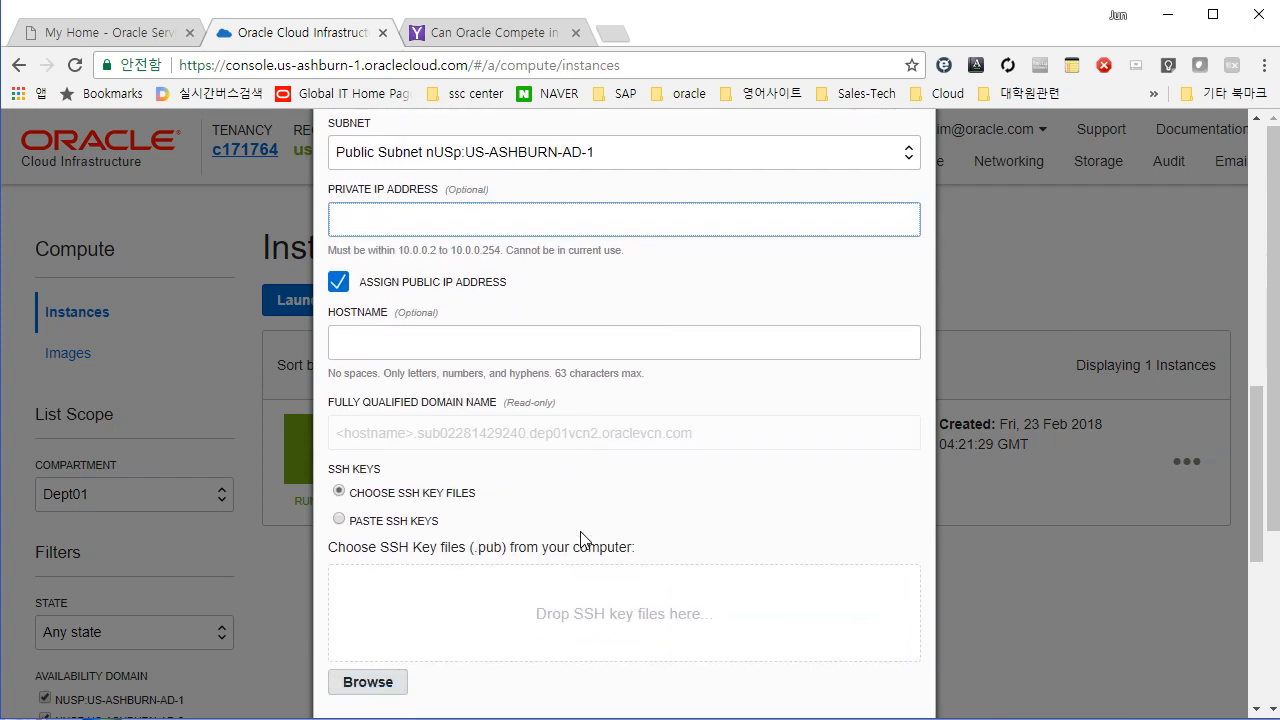
{"action": "scroll", "coordinate": [583, 539], "scroll_direction": "down", "scroll_amount": 1}
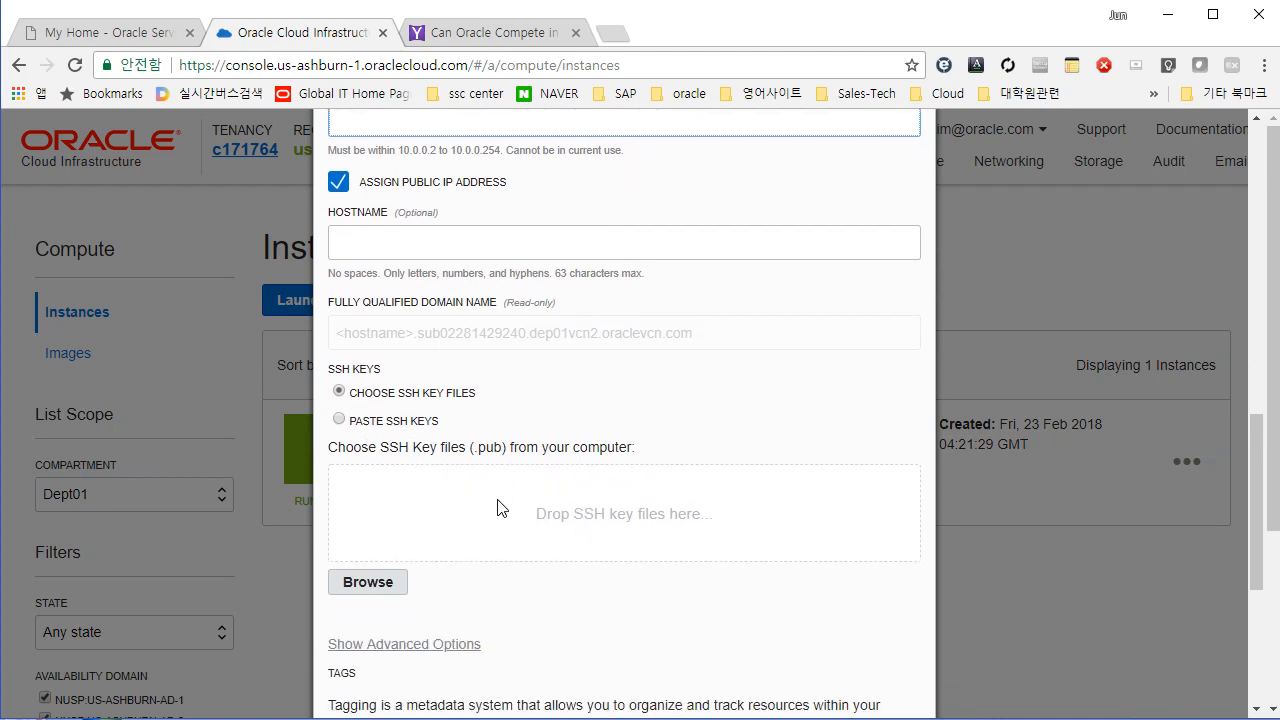
Attach public_kjun.pub from D:\FY18\Q3\OCC\OCC-Test-Demo\sshkey as the instance's SSH key.
{"action": "left_click", "coordinate": [388, 584]}
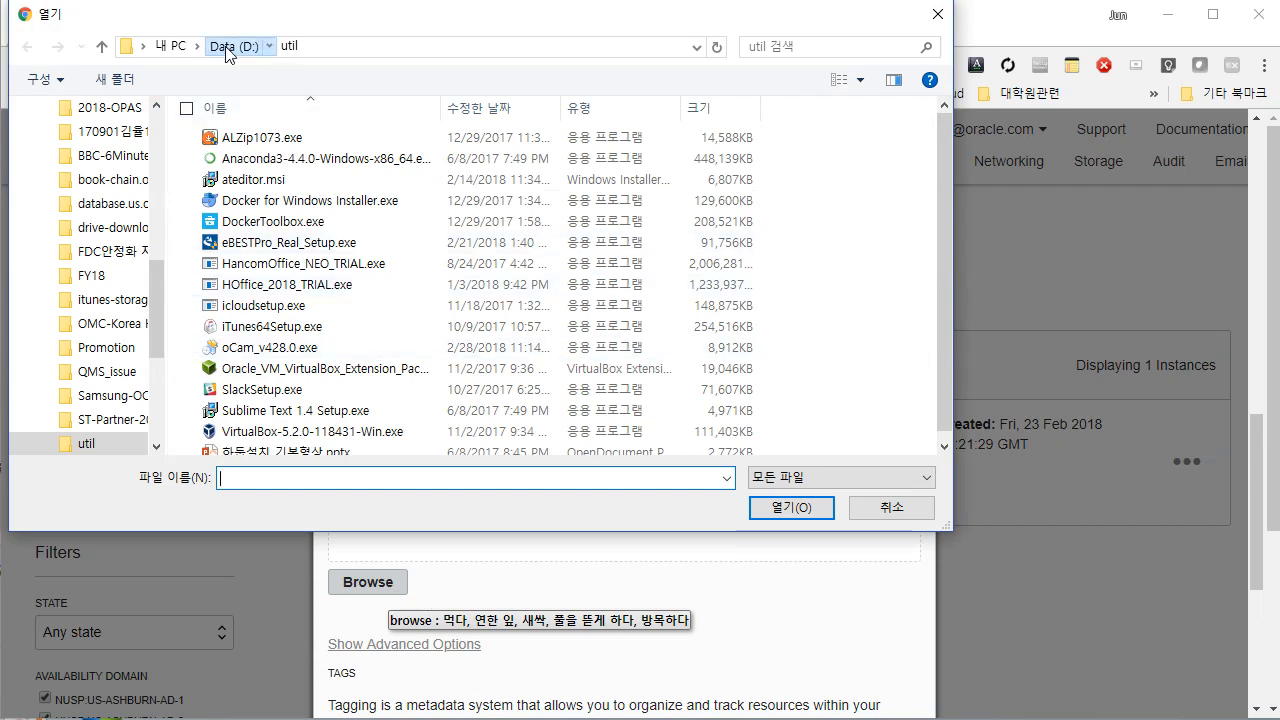
{"action": "left_click", "coordinate": [229, 50]}
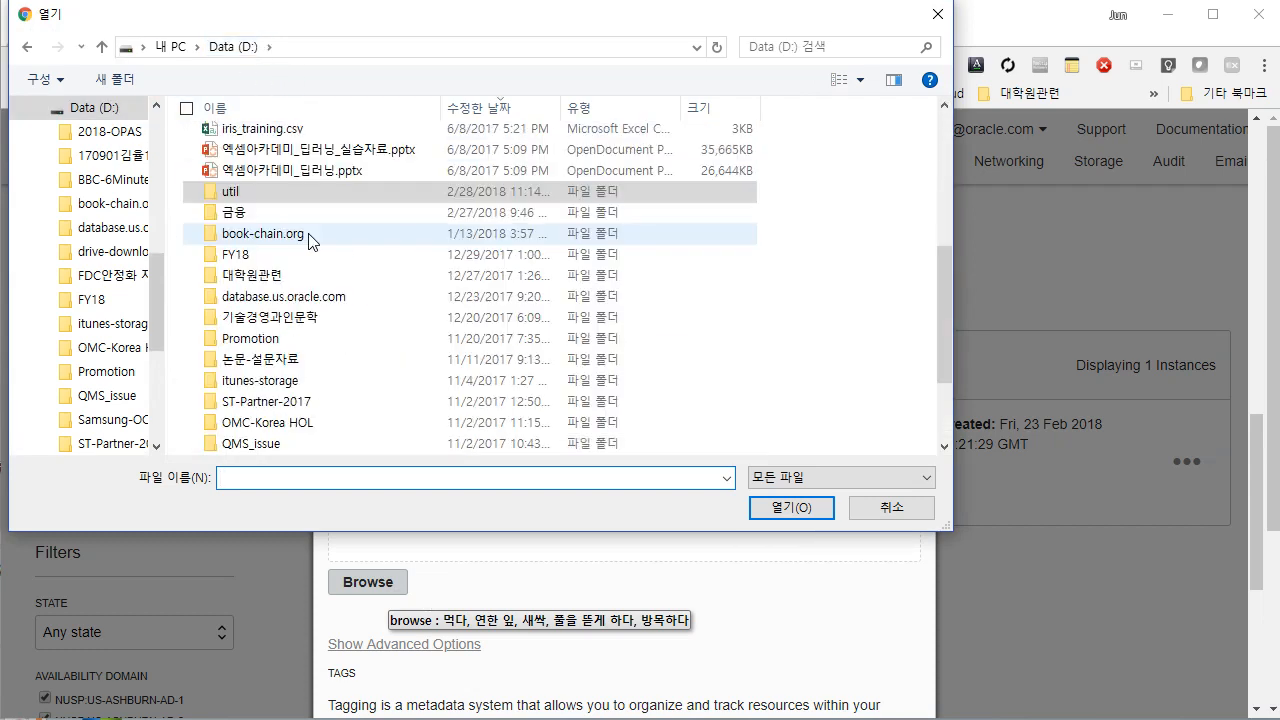
{"action": "scroll", "coordinate": [310, 240], "scroll_direction": "down", "scroll_amount": 2}
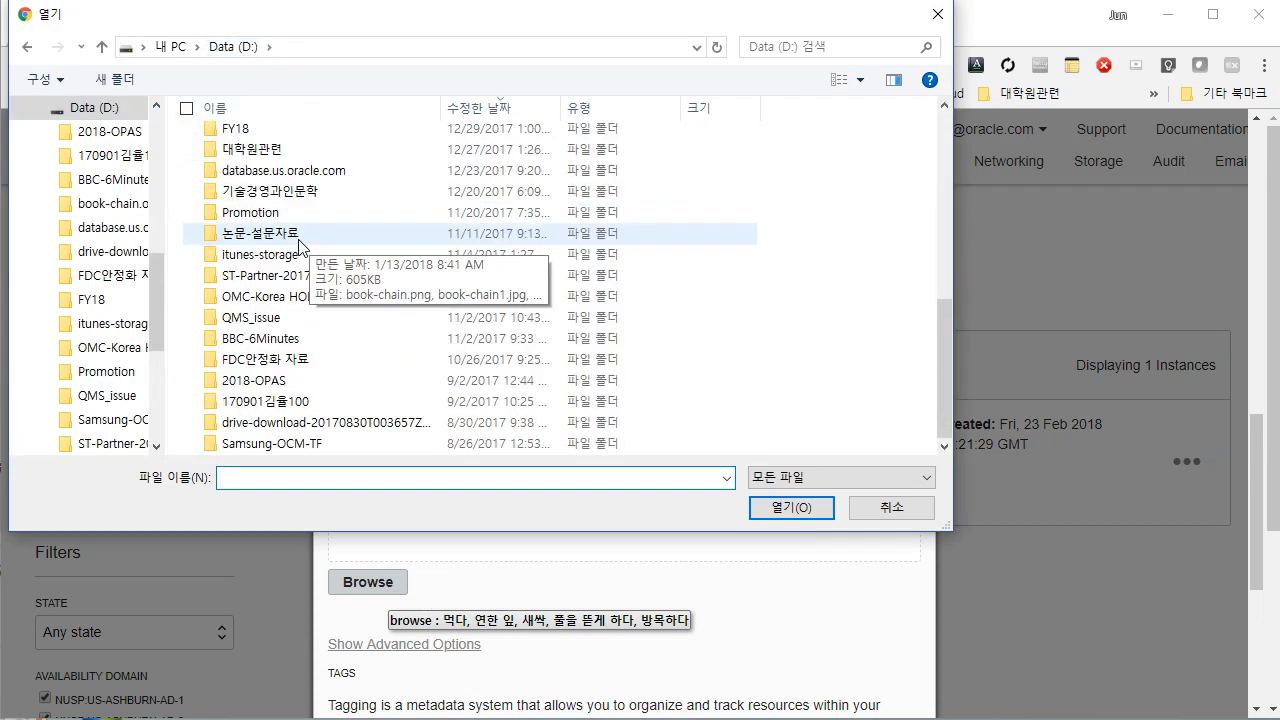
{"action": "double_click", "coordinate": [256, 134]}
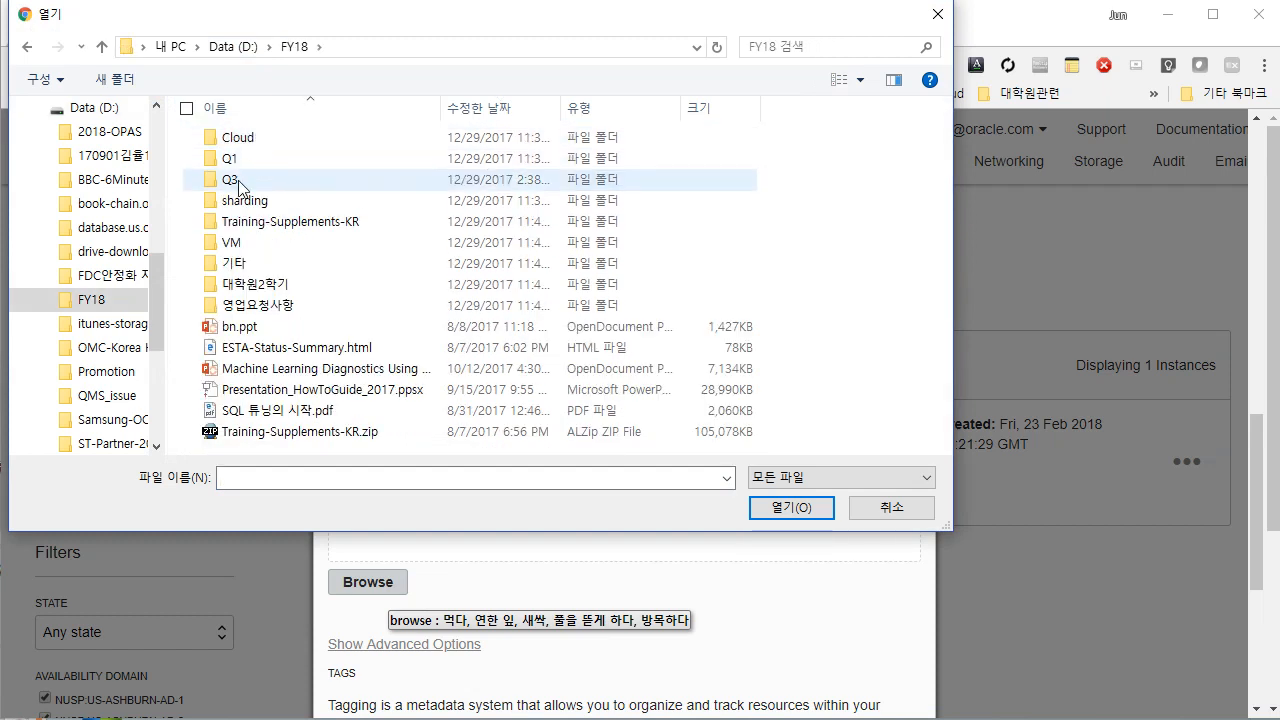
{"action": "double_click", "coordinate": [238, 180]}
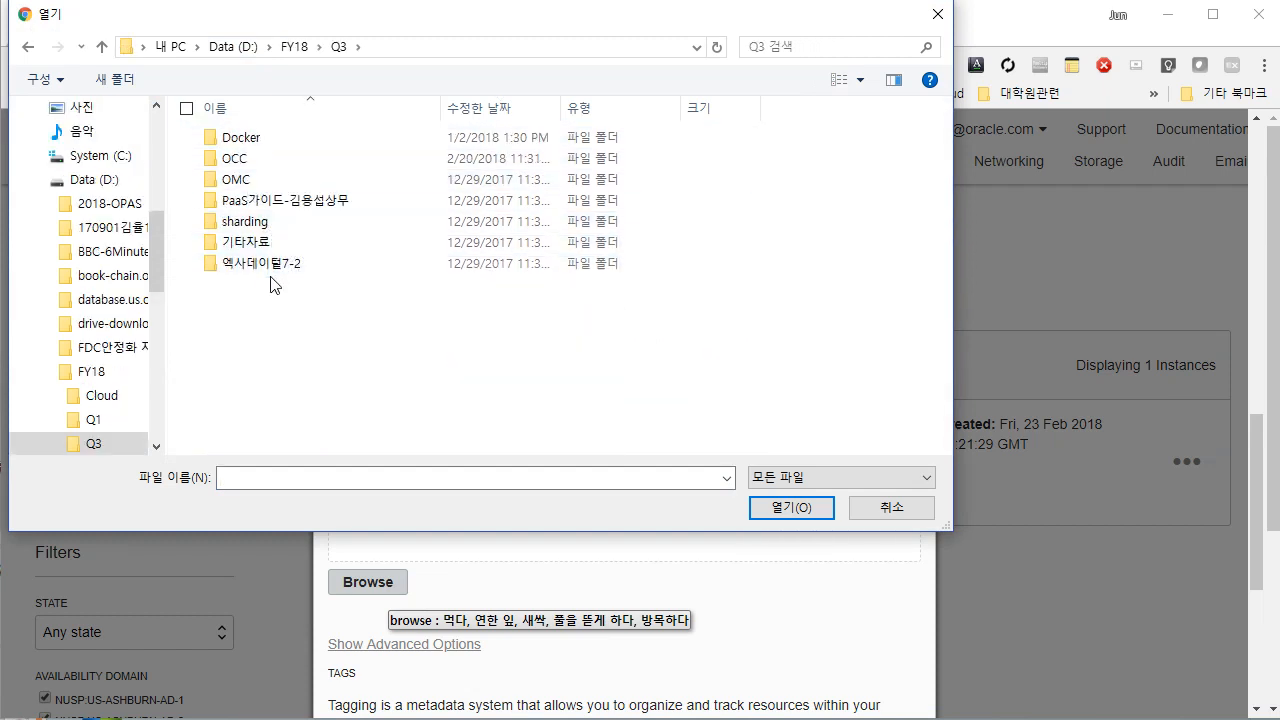
{"action": "double_click", "coordinate": [264, 158]}
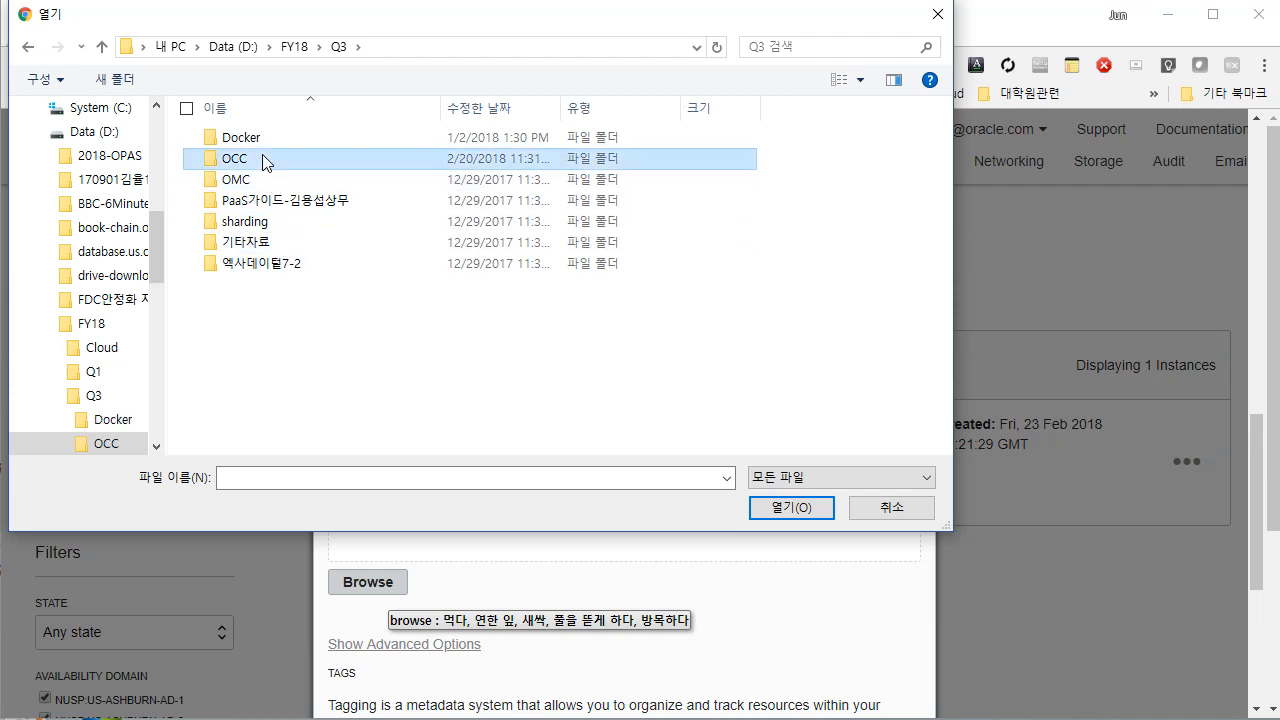
{"action": "double_click", "coordinate": [266, 140]}
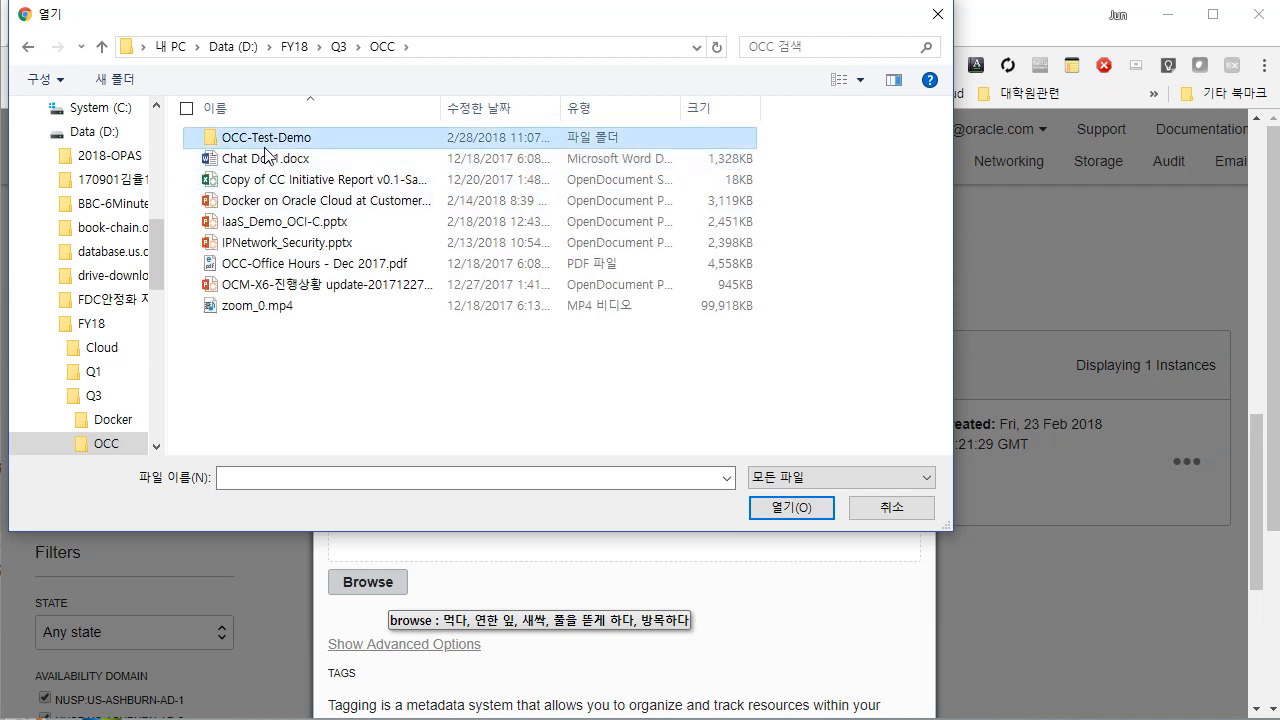
{"action": "left_click", "coordinate": [860, 79]}
{"action": "left_click", "coordinate": [893, 214]}
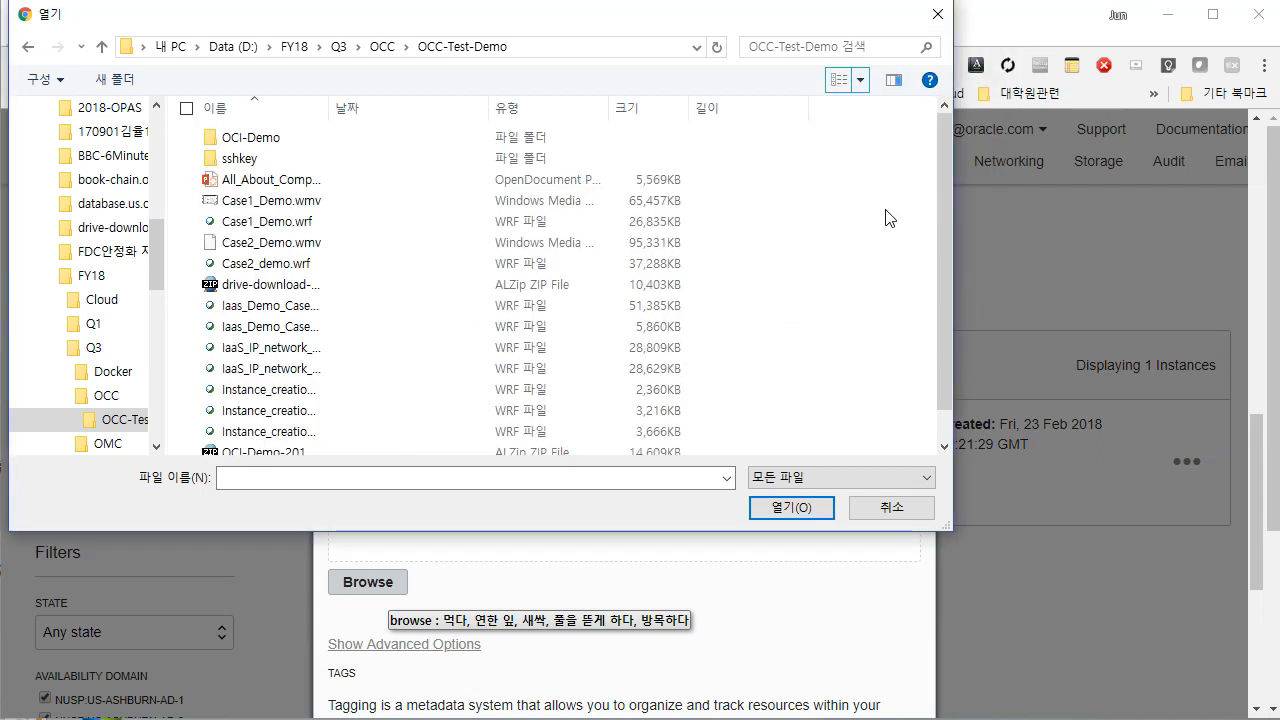
{"action": "double_click", "coordinate": [272, 164]}
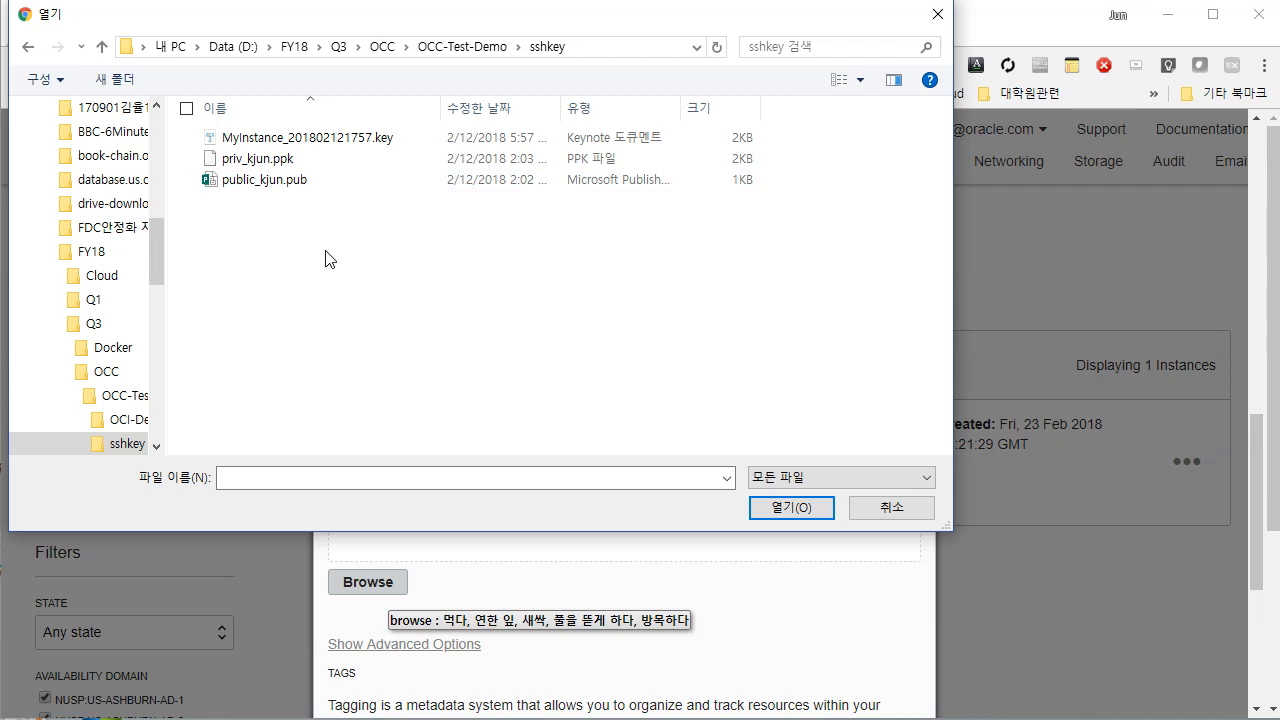
{"action": "double_click", "coordinate": [285, 182]}
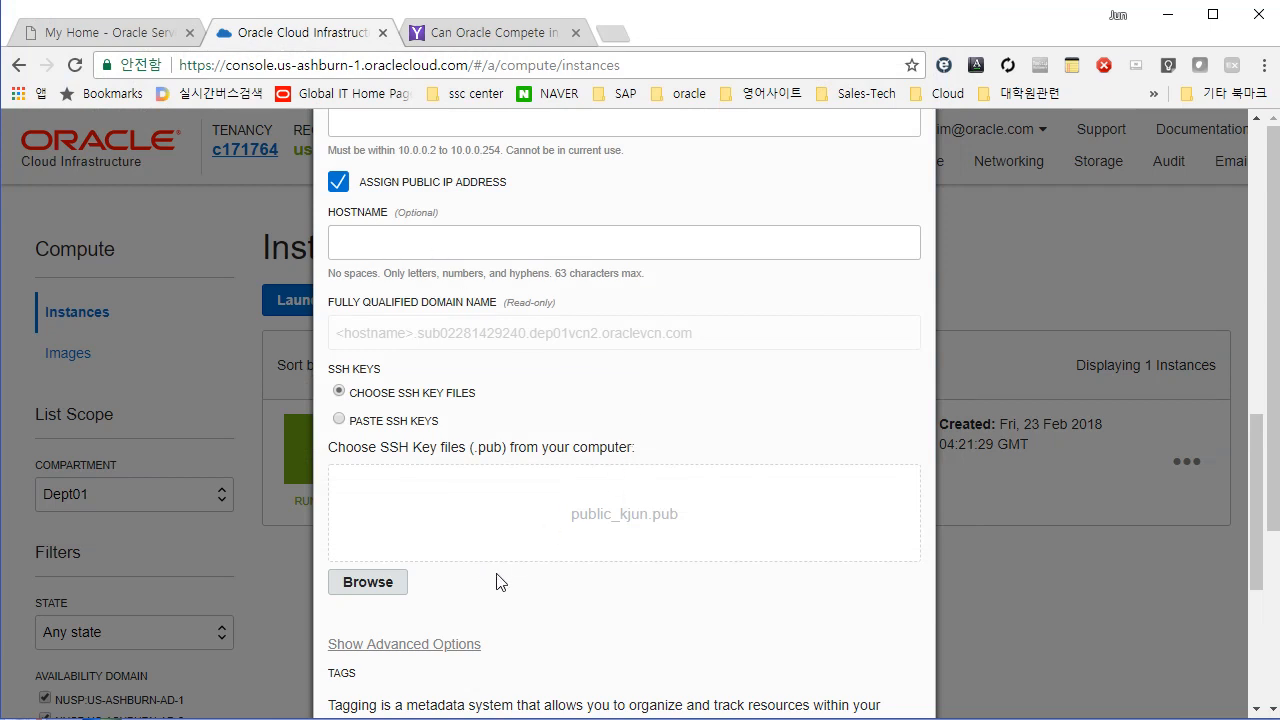
Launch kjun_testInst01 and wait until its details page shows RUNNING.
{"action": "scroll", "coordinate": [500, 580], "scroll_direction": "down", "scroll_amount": 3}
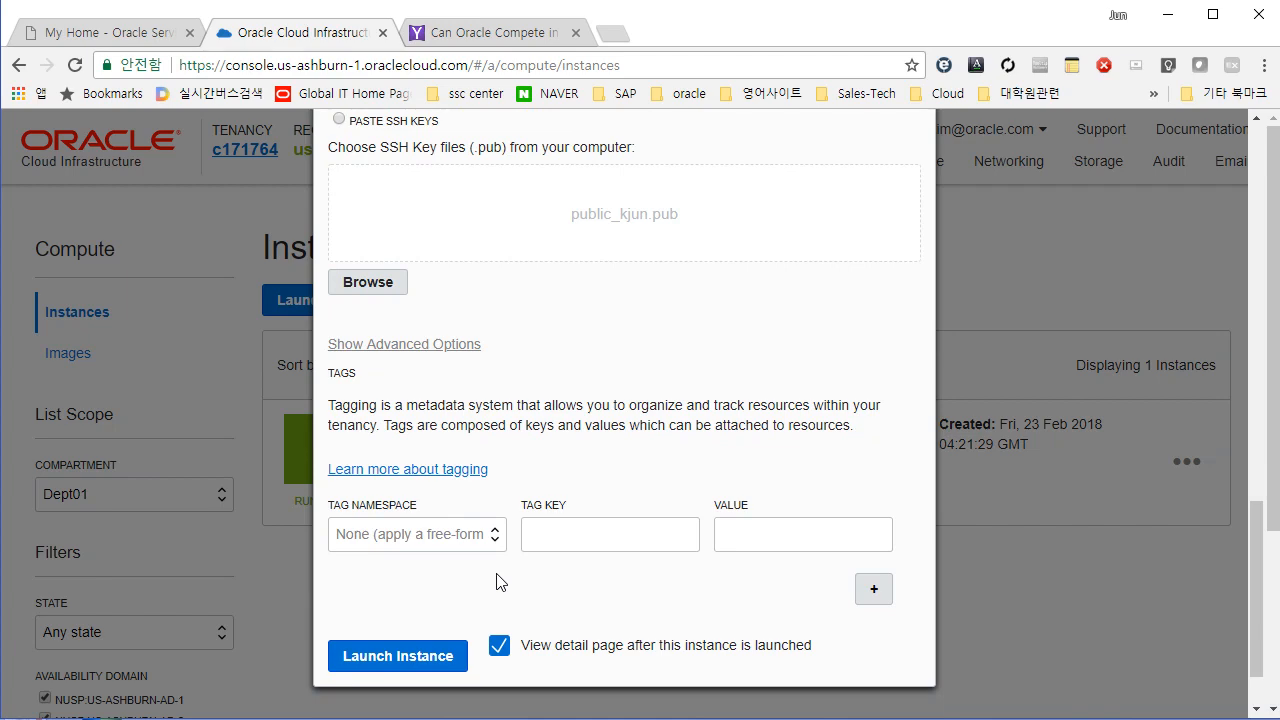
{"action": "scroll", "coordinate": [500, 582], "scroll_direction": "down", "scroll_amount": 1}
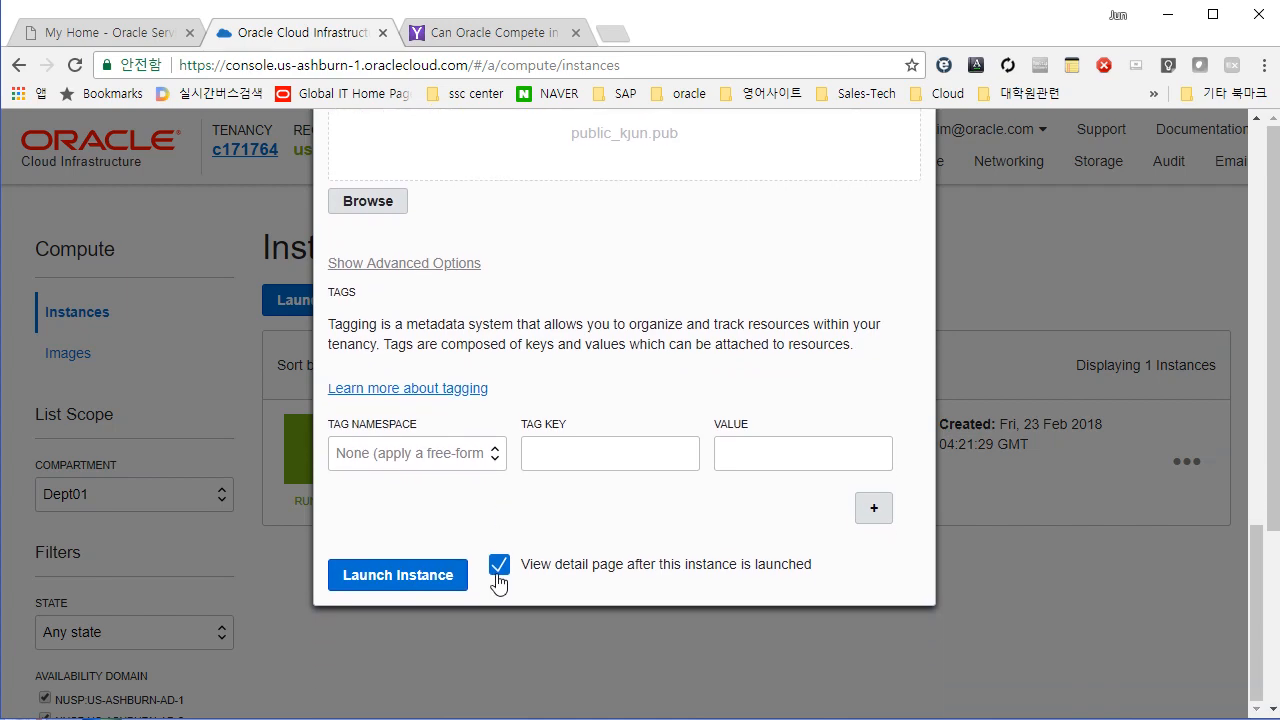
{"action": "left_click", "coordinate": [425, 578]}
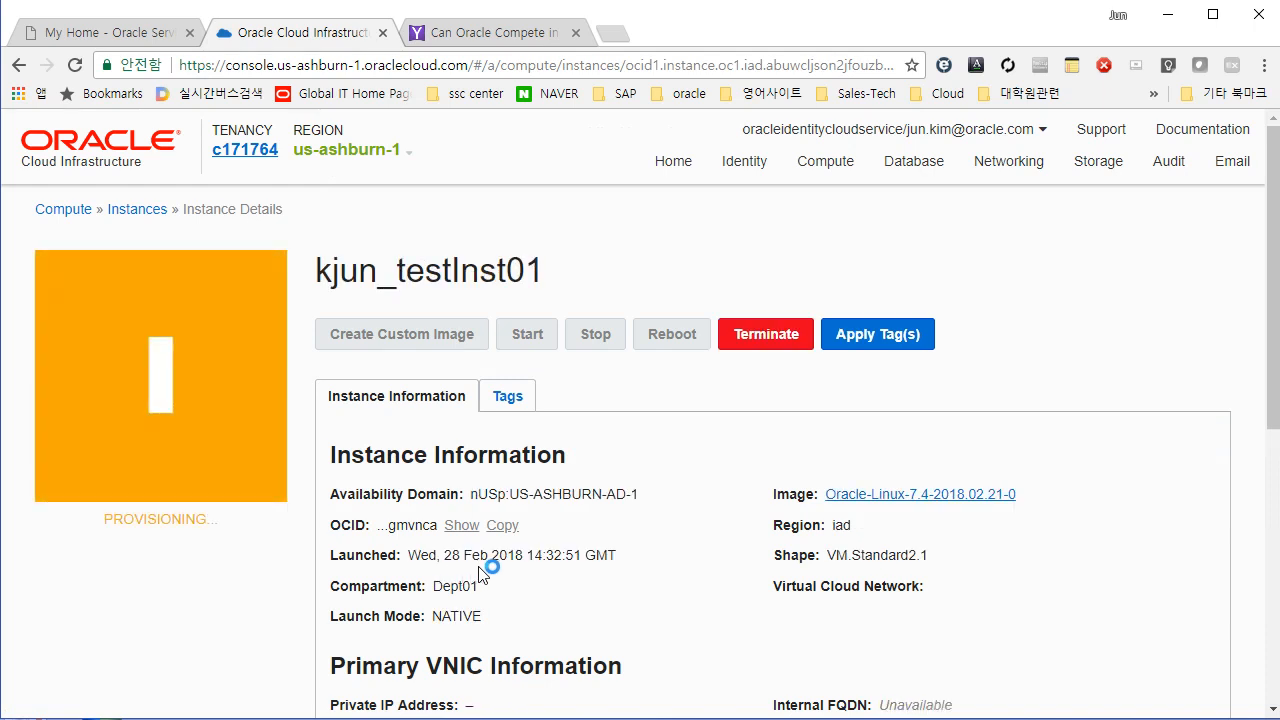
{"action": "mouse_move", "coordinate": [366, 585]}
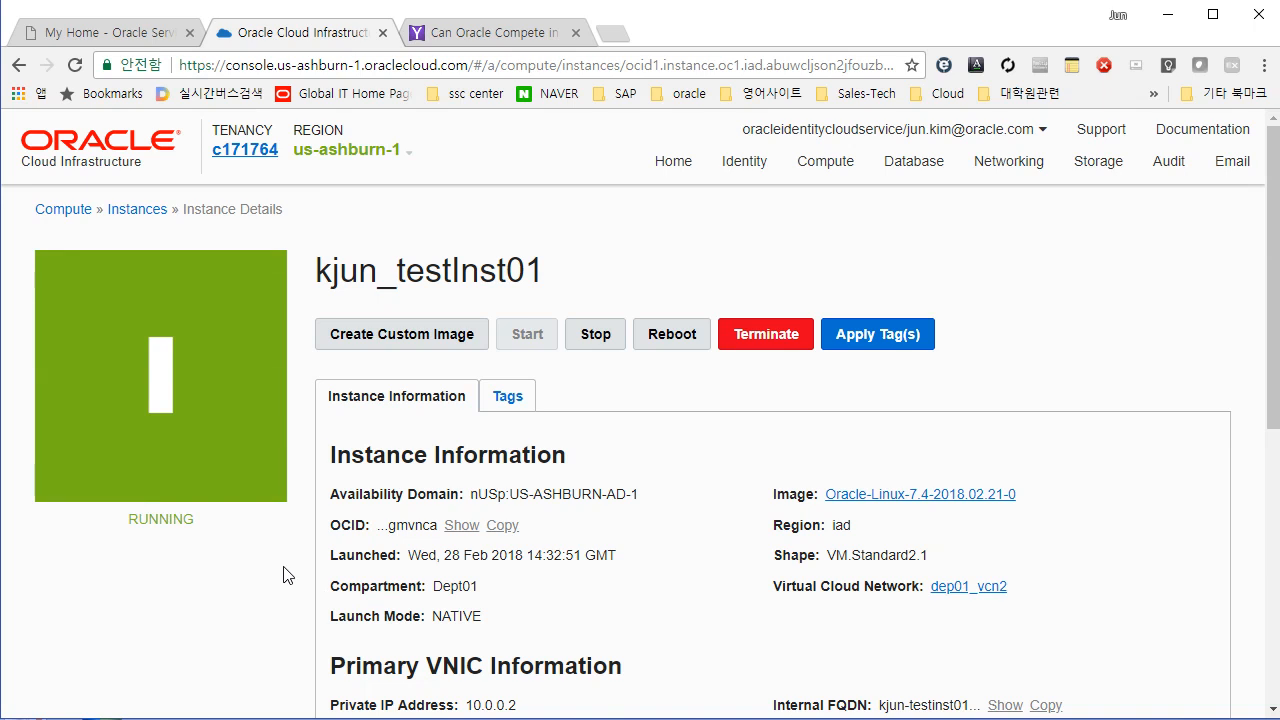
{"action": "scroll", "coordinate": [476, 578], "scroll_direction": "down", "scroll_amount": 2}
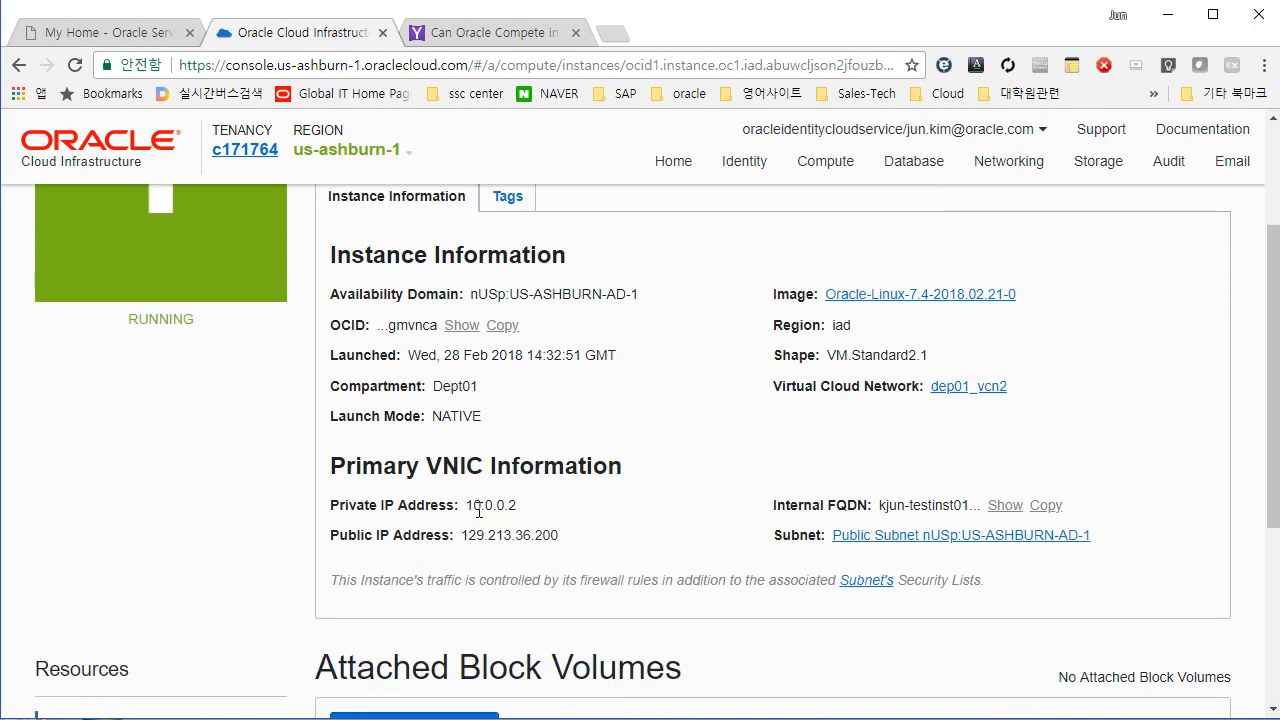
{"action": "scroll", "coordinate": [589, 534], "scroll_direction": "down", "scroll_amount": 2}
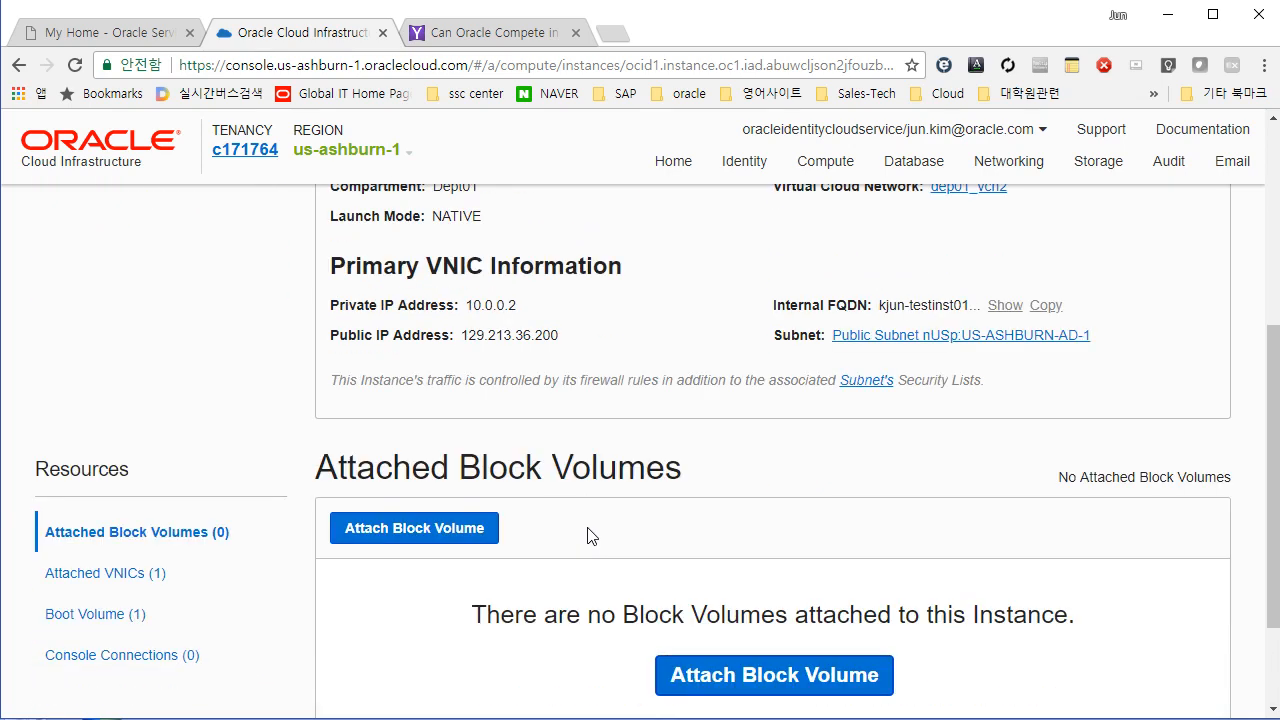
{"action": "scroll", "coordinate": [588, 537], "scroll_direction": "up", "scroll_amount": 1}
{"action": "scroll", "coordinate": [588, 537], "scroll_direction": "up", "scroll_amount": 4}
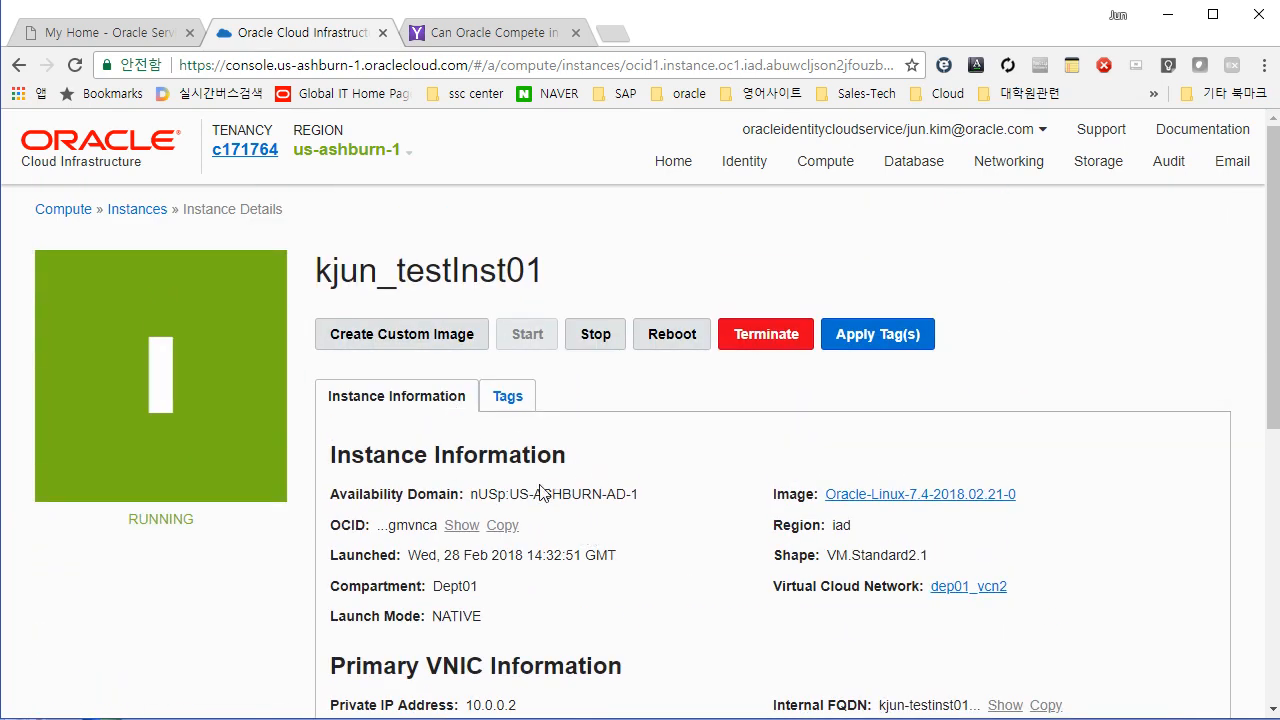
{"action": "scroll", "coordinate": [541, 490], "scroll_direction": "down", "scroll_amount": 1}
{"action": "scroll", "coordinate": [580, 506], "scroll_direction": "down", "scroll_amount": 4}
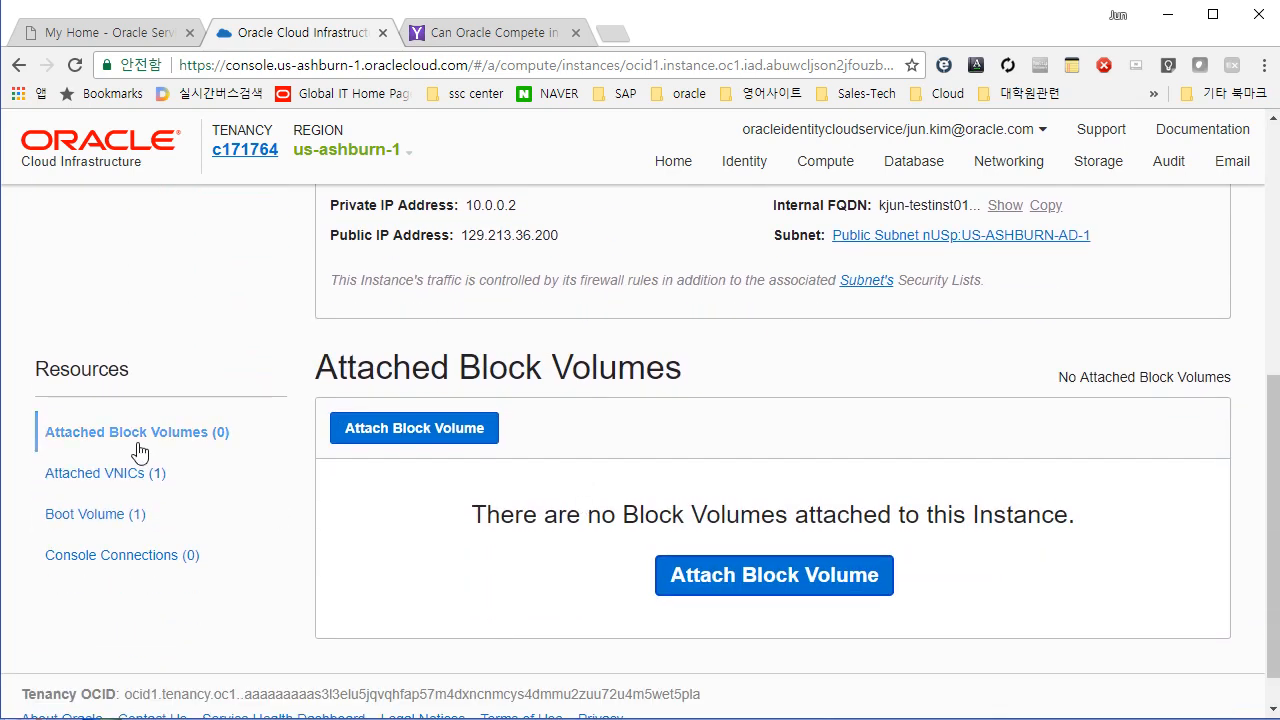
{"action": "scroll", "coordinate": [462, 580], "scroll_direction": "down", "scroll_amount": 1}
{"action": "scroll", "coordinate": [460, 580], "scroll_direction": "up", "scroll_amount": 5}
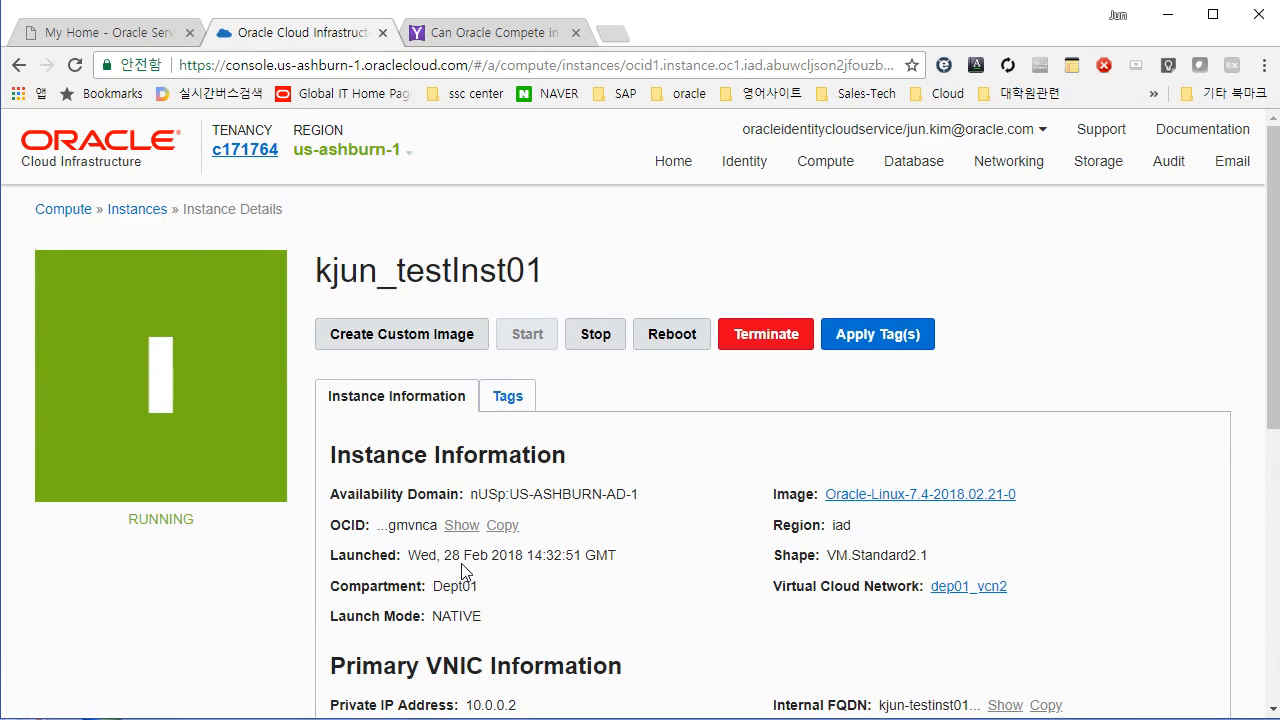
{"action": "scroll", "coordinate": [548, 630], "scroll_direction": "down", "scroll_amount": 1}
{"action": "scroll", "coordinate": [551, 620], "scroll_direction": "down", "scroll_amount": 2}
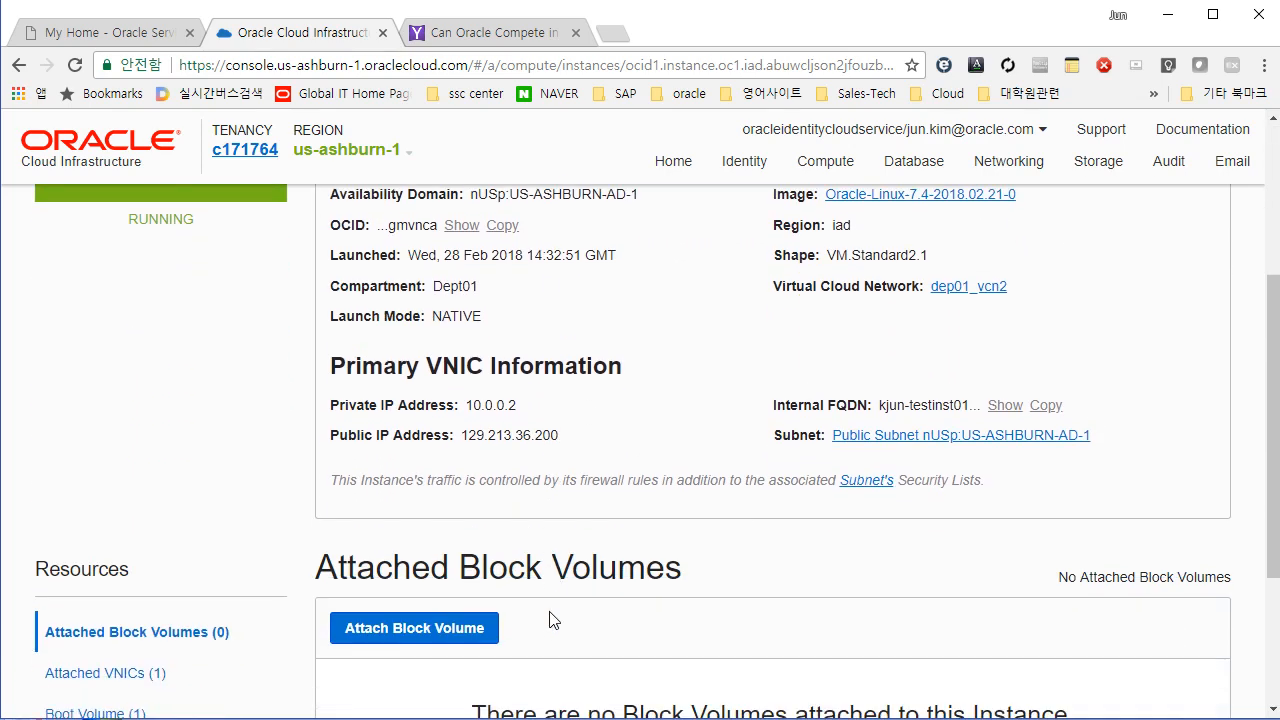
{"action": "scroll", "coordinate": [518, 413], "scroll_direction": "up", "scroll_amount": 1}
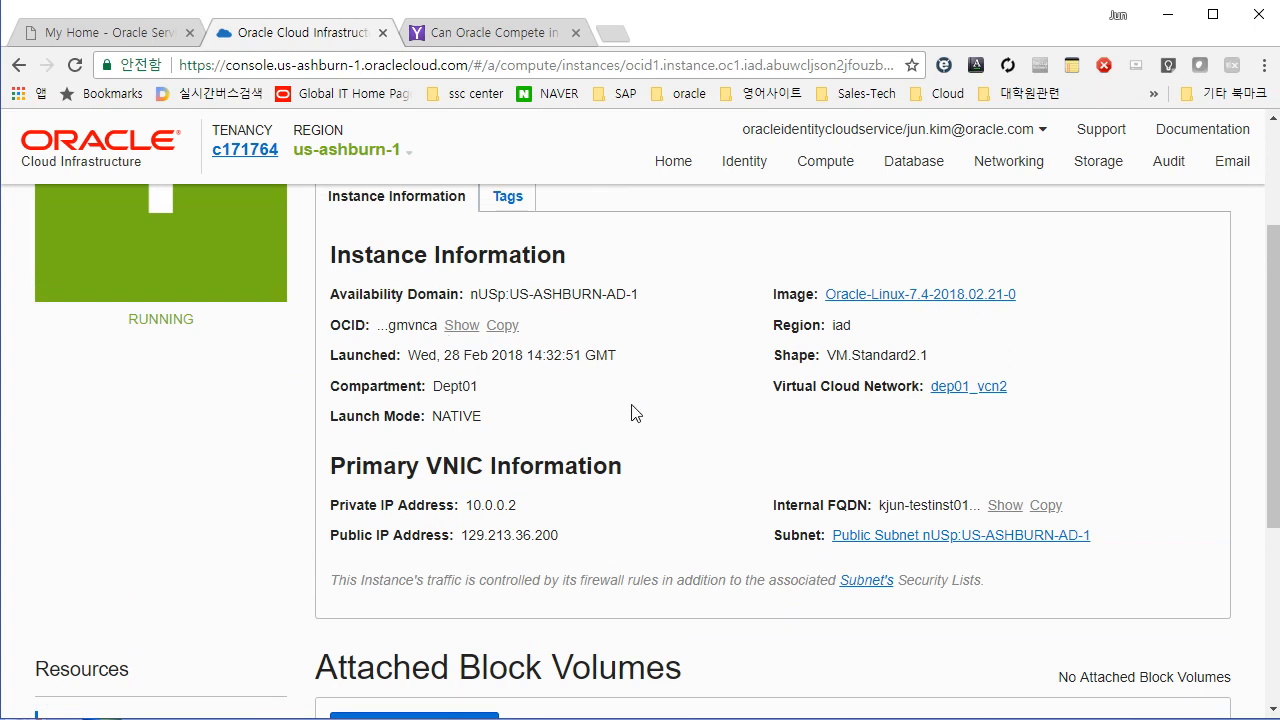
{"action": "scroll", "coordinate": [631, 412], "scroll_direction": "down", "scroll_amount": 3}
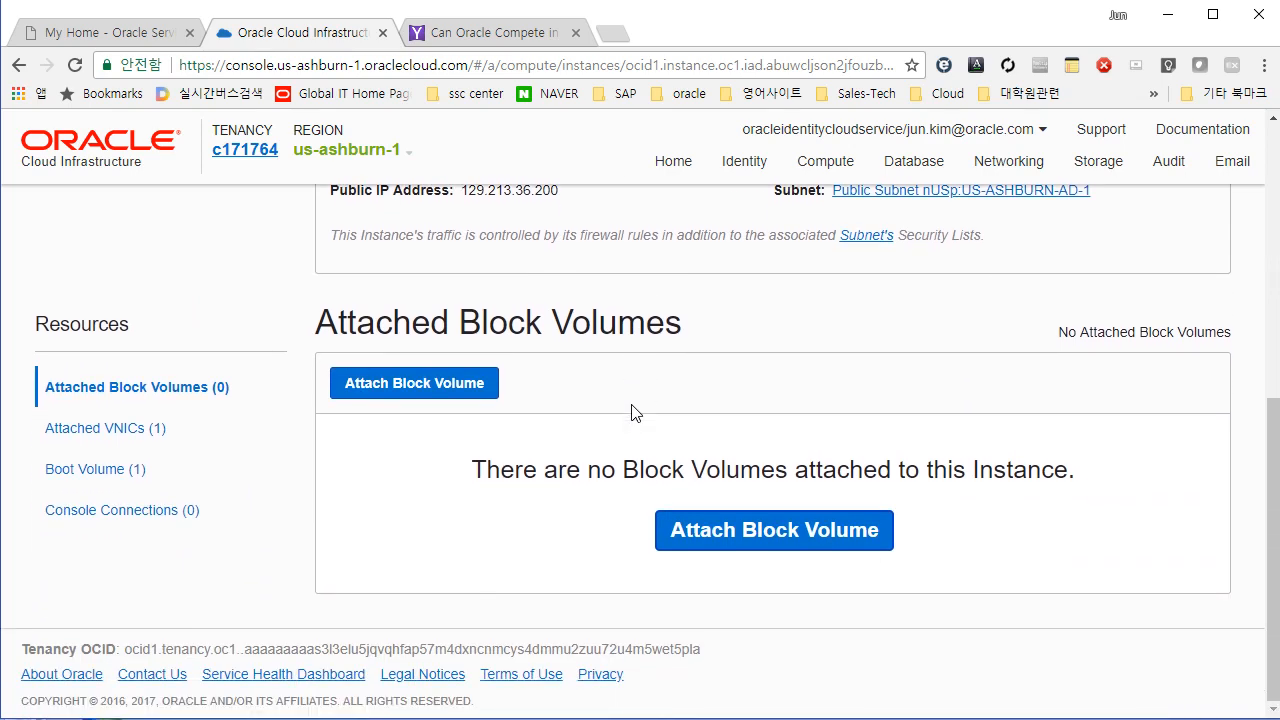
{"action": "scroll", "coordinate": [631, 412], "scroll_direction": "up", "scroll_amount": 1}
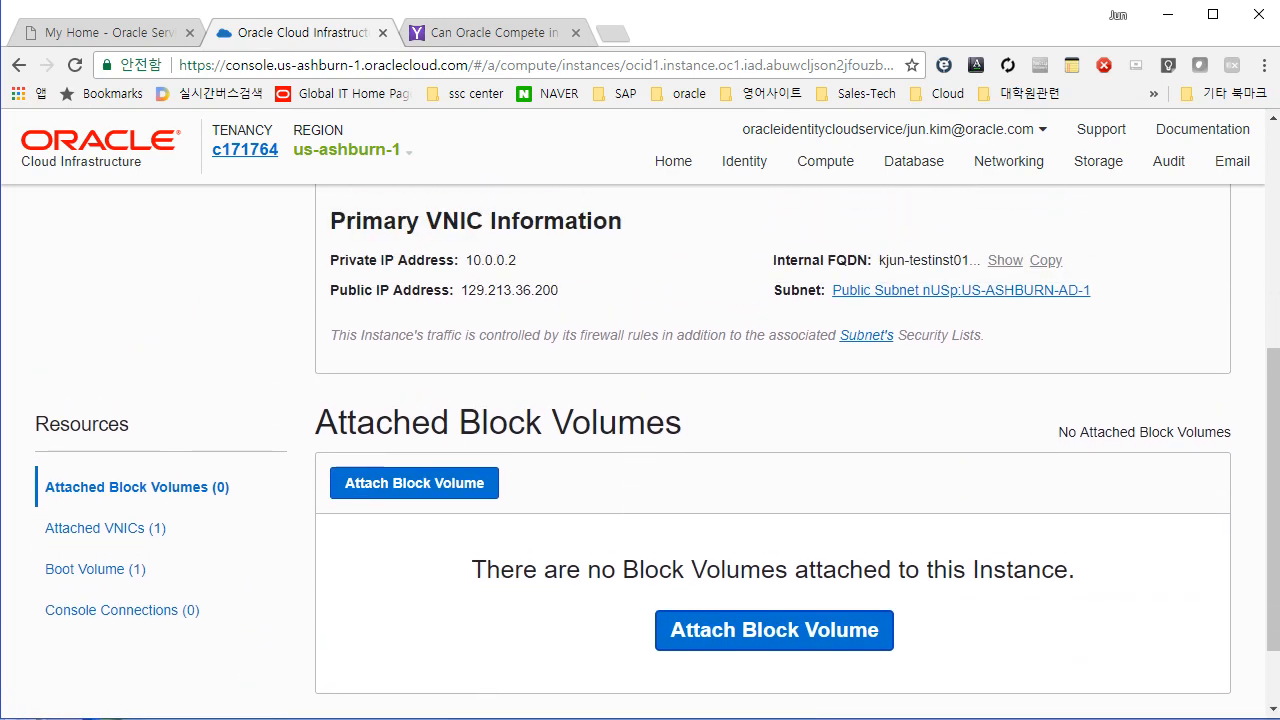
Search the Start menu for putty and launch PuTTY.
{"action": "key", "text": "super"}
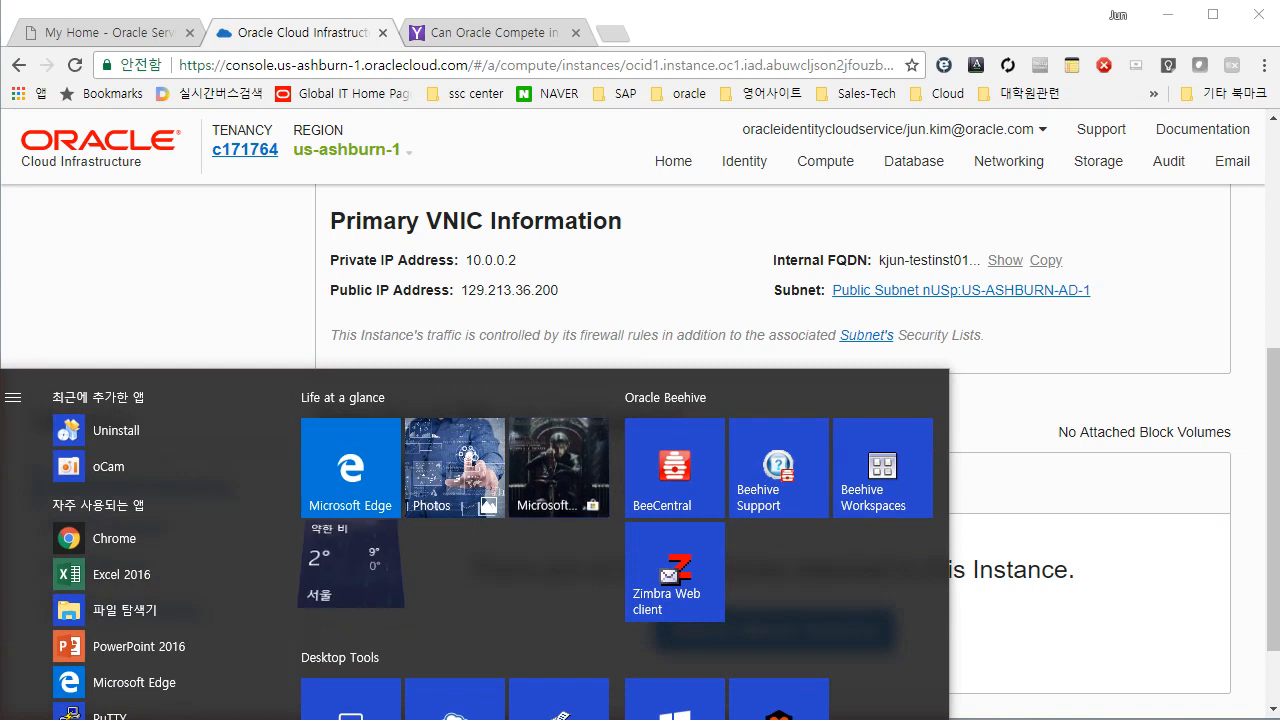
{"action": "key", "text": "super+s"}
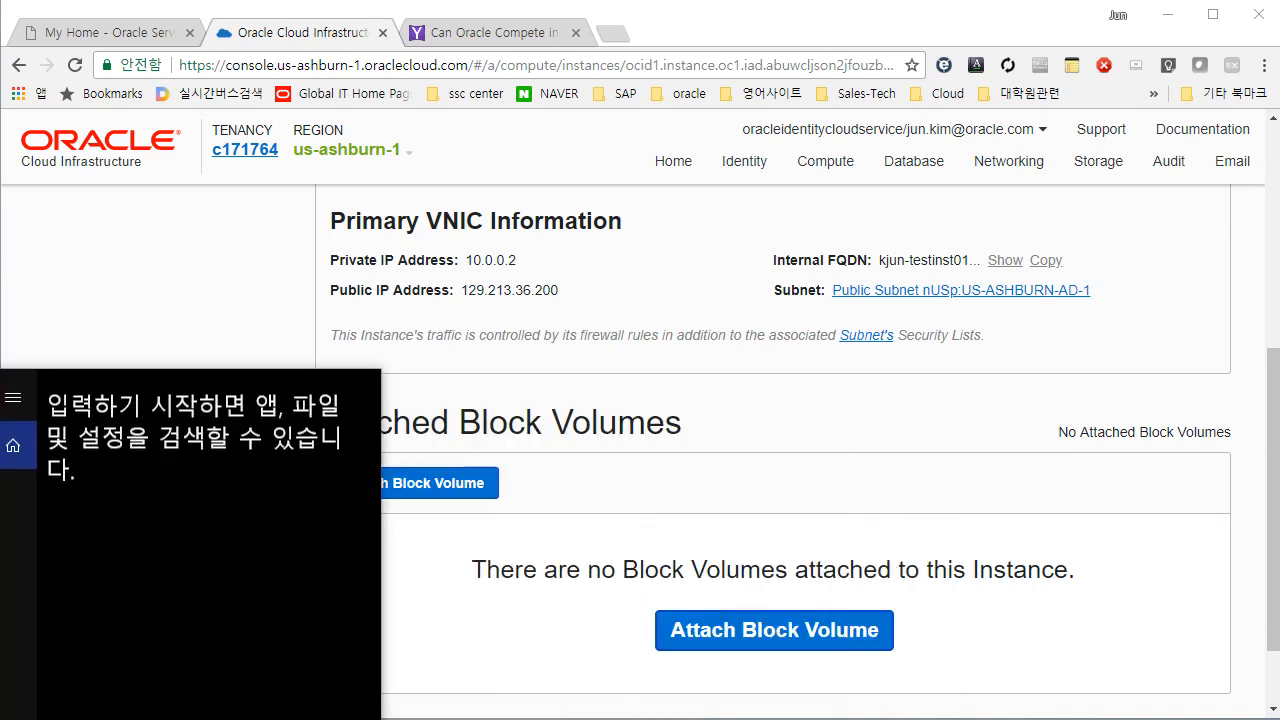
{"action": "type", "text": "putt"}
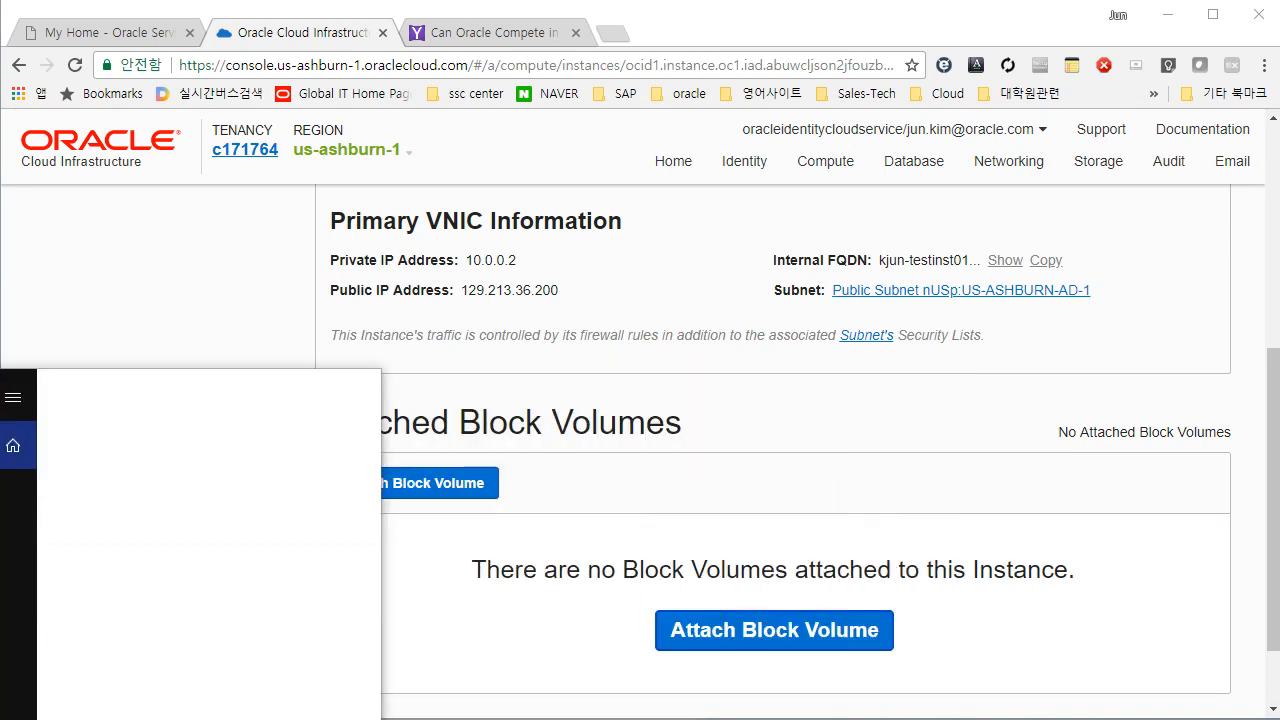
{"action": "type", "text": "y"}
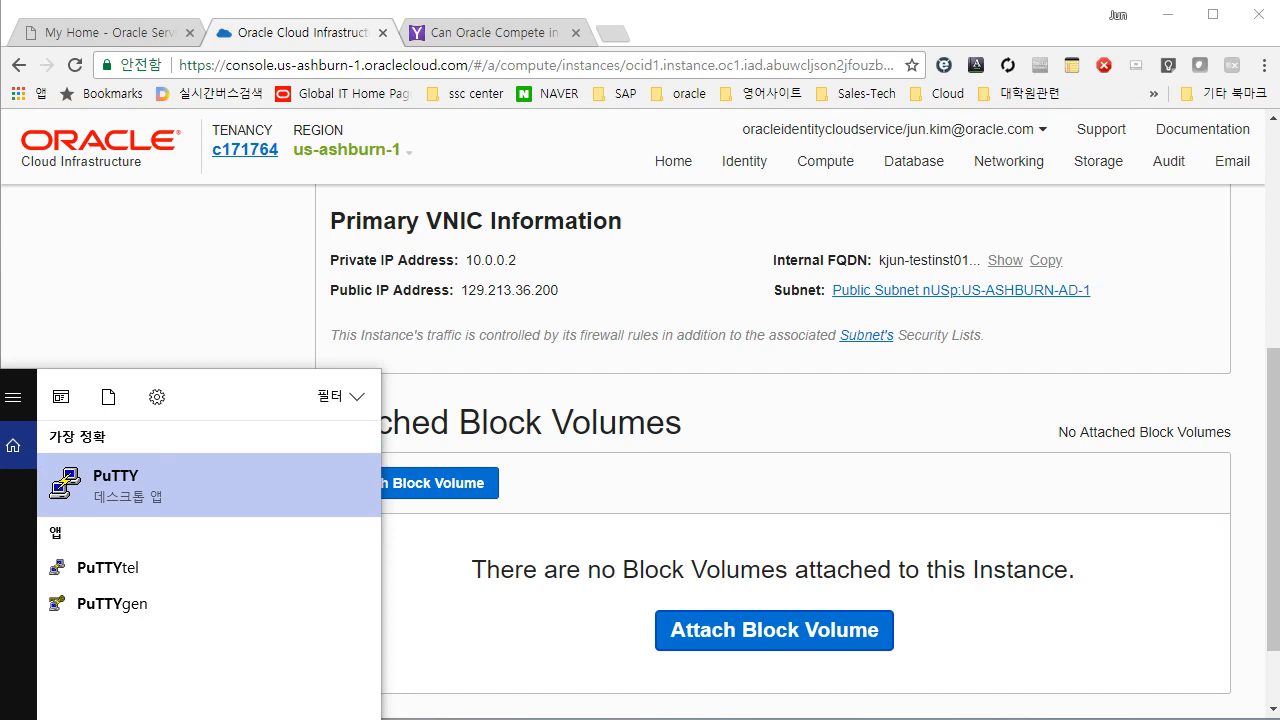
{"action": "left_click", "coordinate": [94, 476]}
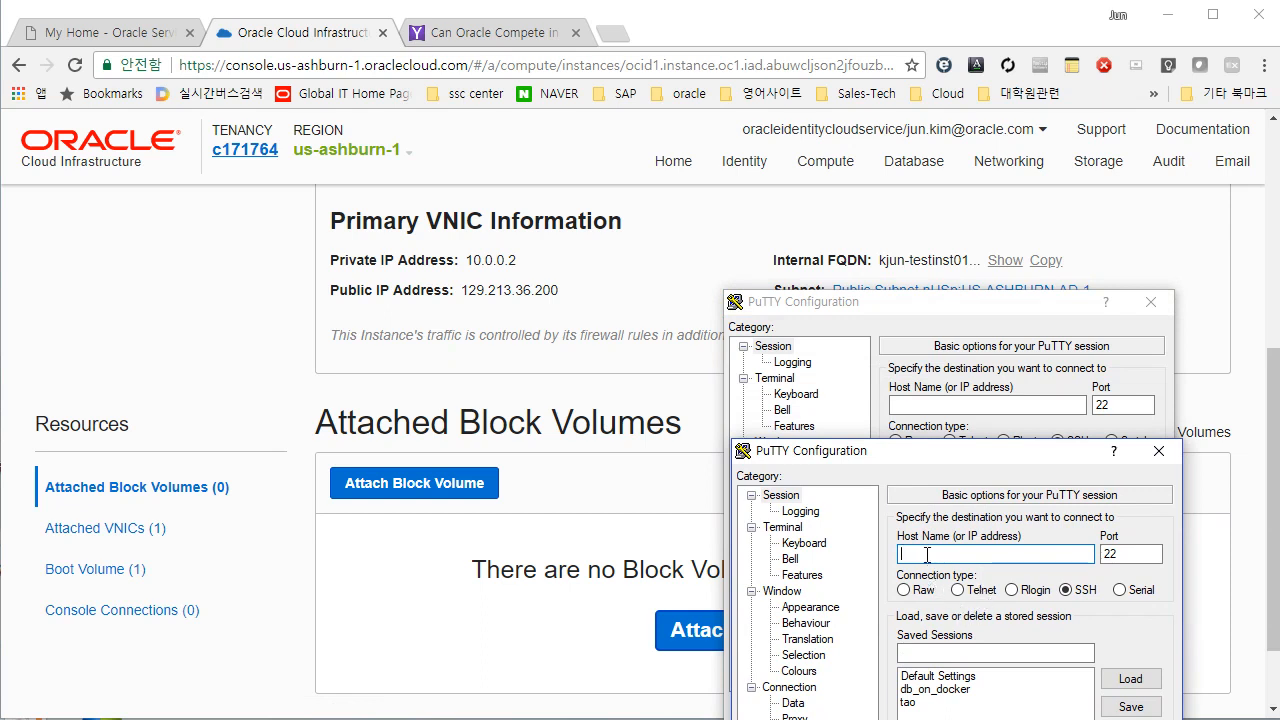
Enter host 129.213.36.200 and save it as session kjun_testInst.
{"action": "type", "text": "129.213.36.200"}
{"action": "left_click", "coordinate": [928, 653]}
{"action": "type", "text": "db"}
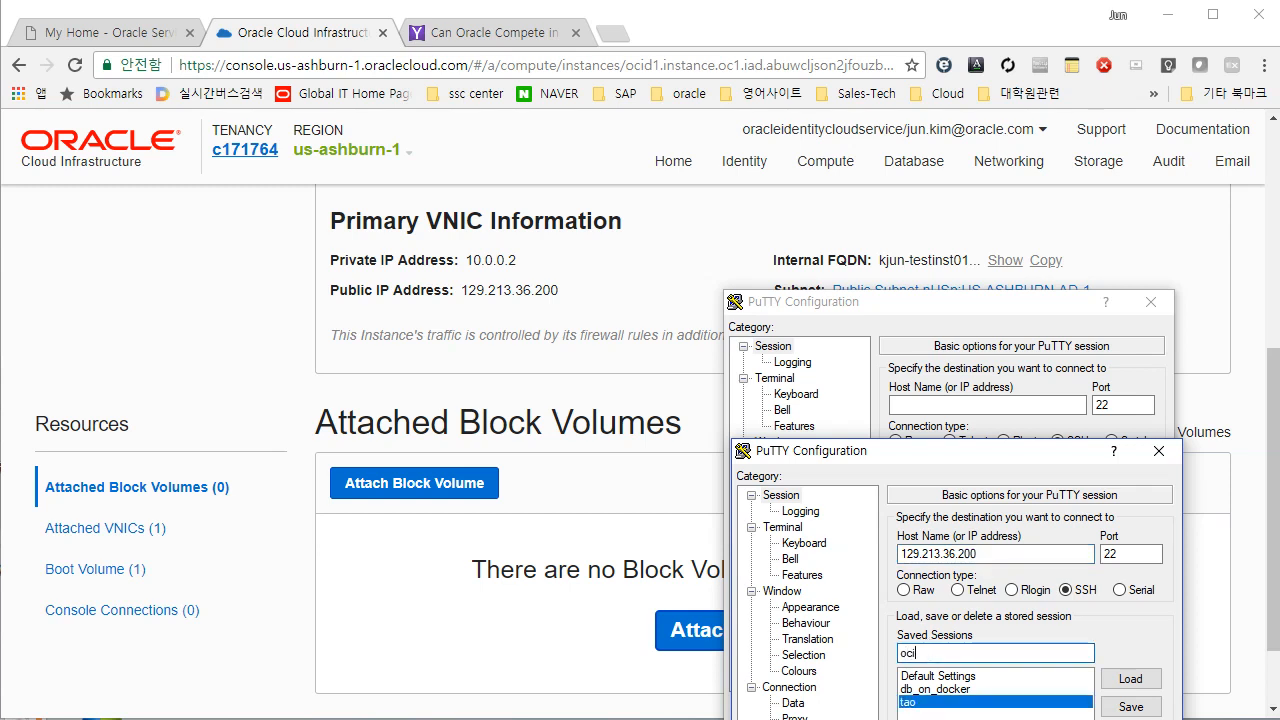
{"action": "key", "text": "BackSpace"}
{"action": "key", "text": "BackSpace"}
{"action": "type", "text": "kjun_in"}
{"action": "key", "text": "BackSpace"}
{"action": "key", "text": "BackSpace"}
{"action": "type", "text": "testInst"}
{"action": "left_click", "coordinate": [1130, 706]}
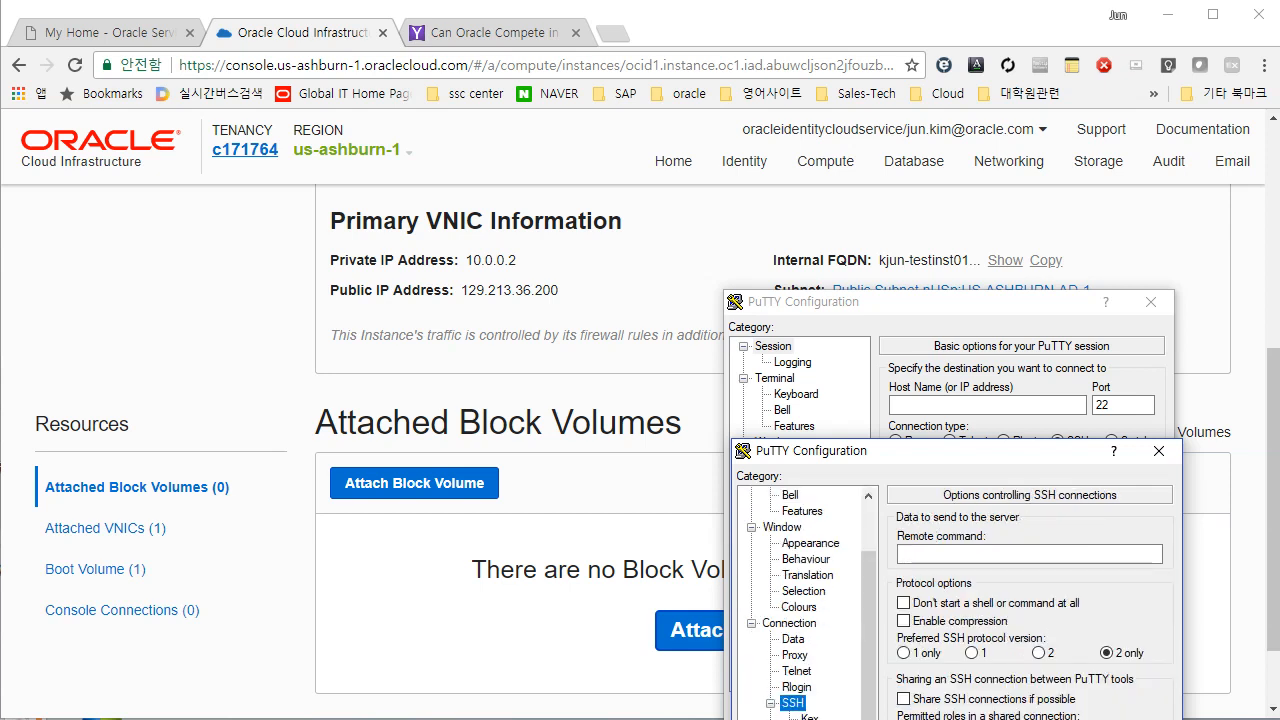
Set the SSH authentication private key to priv_kjun.ppk from the sshkey folder.
{"action": "left_click", "coordinate": [811, 719]}
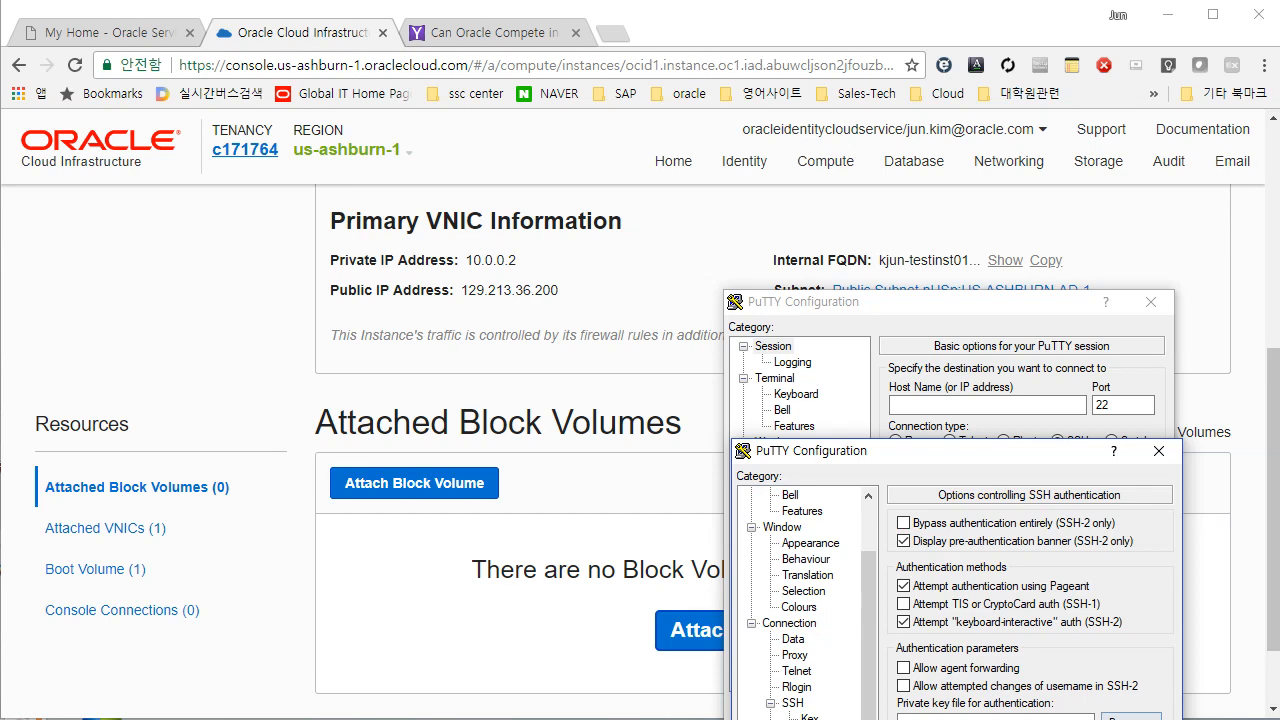
{"action": "left_click", "coordinate": [1131, 716]}
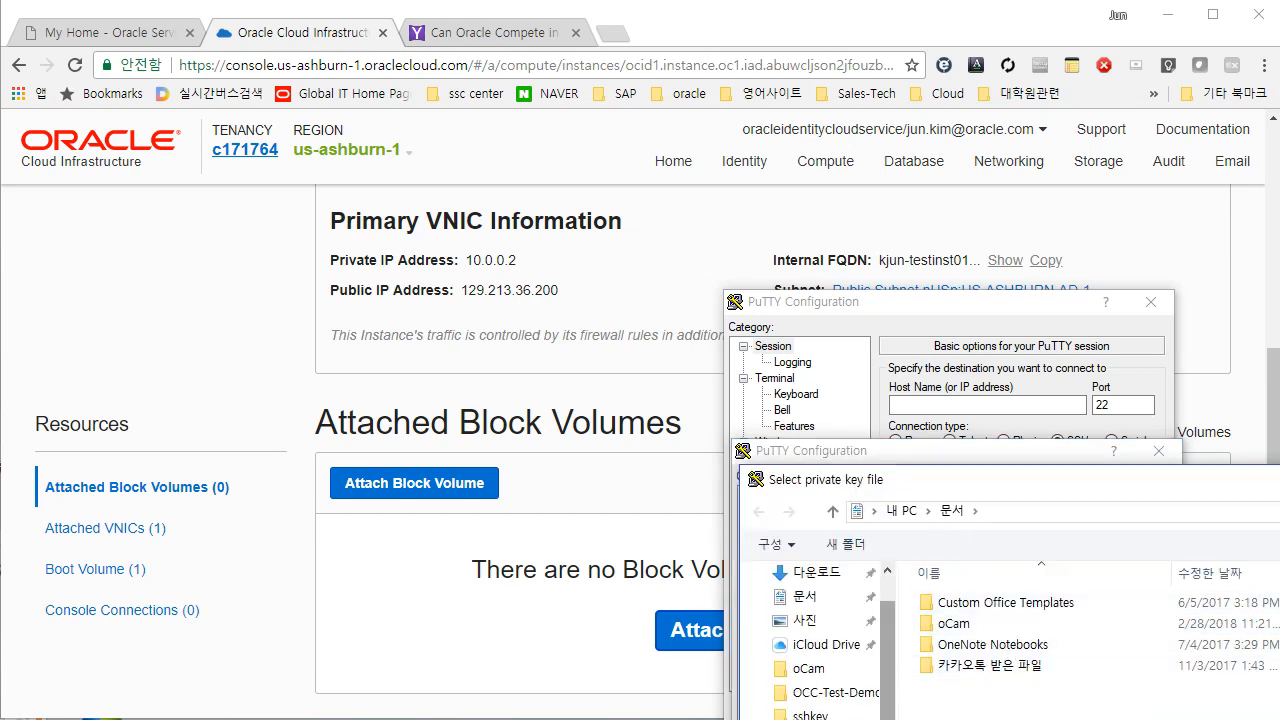
{"action": "scroll", "coordinate": [887, 660], "scroll_direction": "down", "scroll_amount": 5}
{"action": "scroll", "coordinate": [887, 700], "scroll_direction": "down", "scroll_amount": 1}
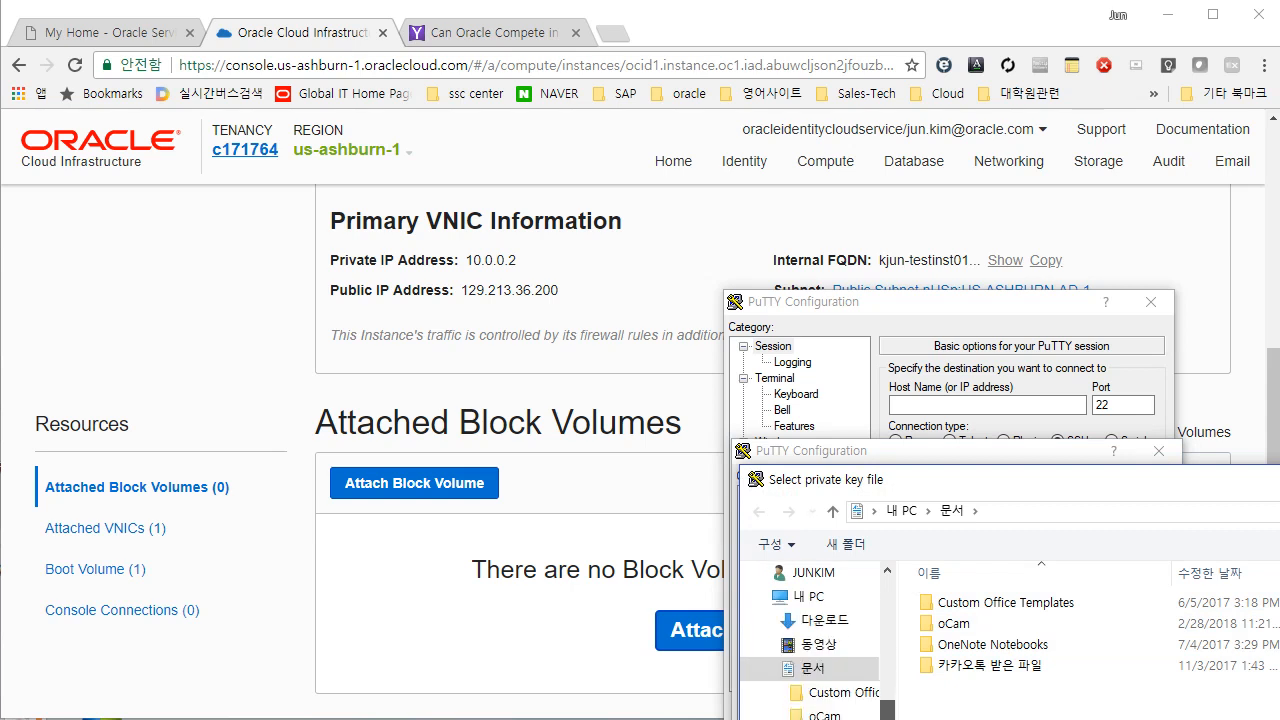
{"action": "left_click", "coordinate": [825, 719]}
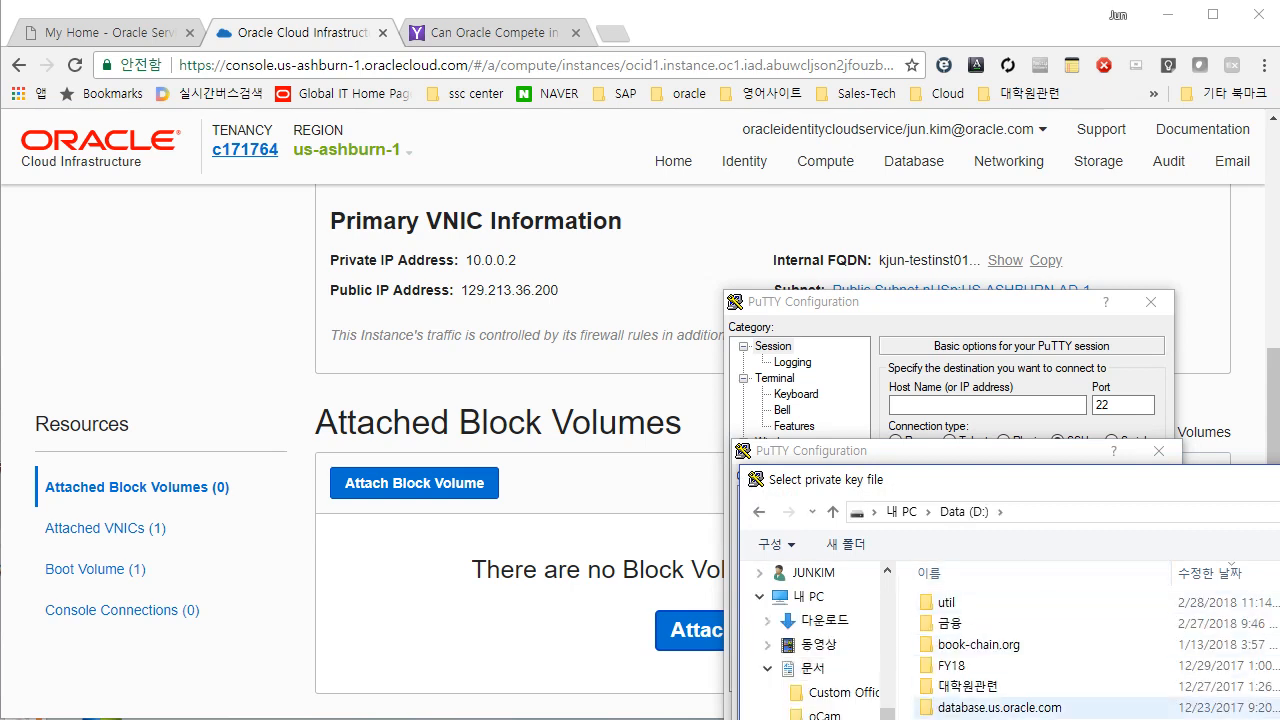
{"action": "double_click", "coordinate": [960, 665]}
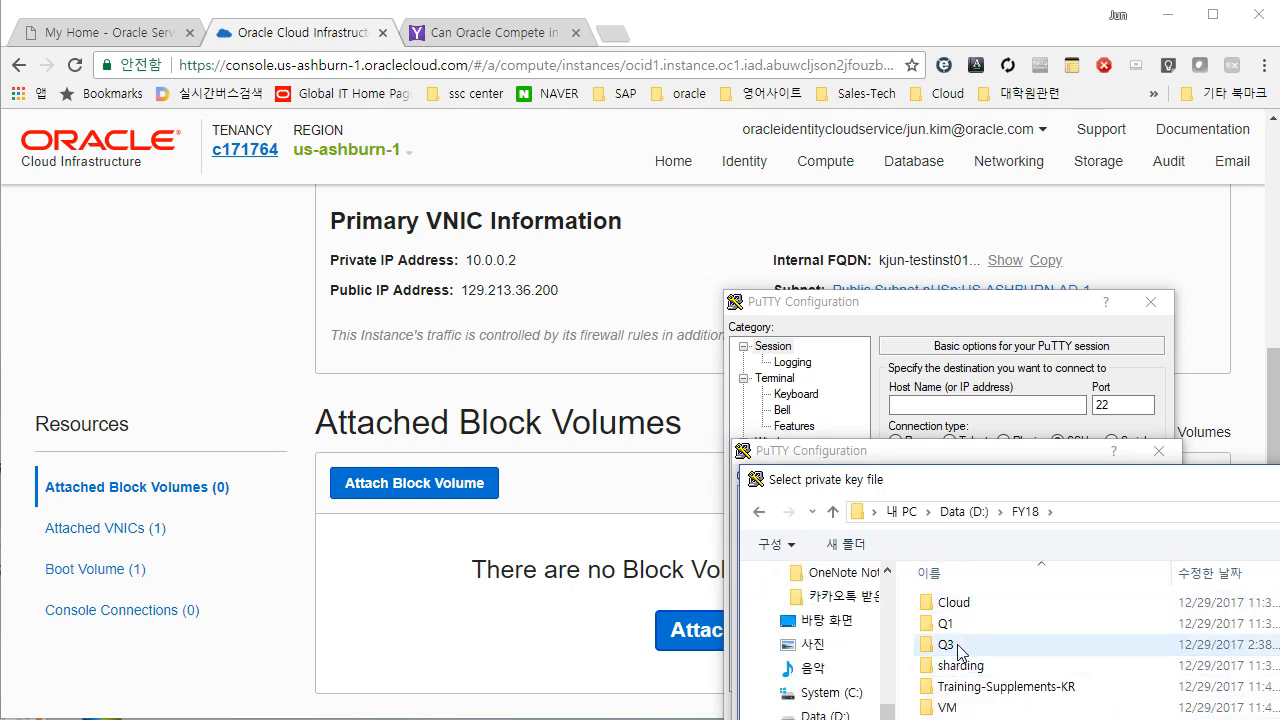
{"action": "double_click", "coordinate": [955, 644]}
{"action": "double_click", "coordinate": [960, 626]}
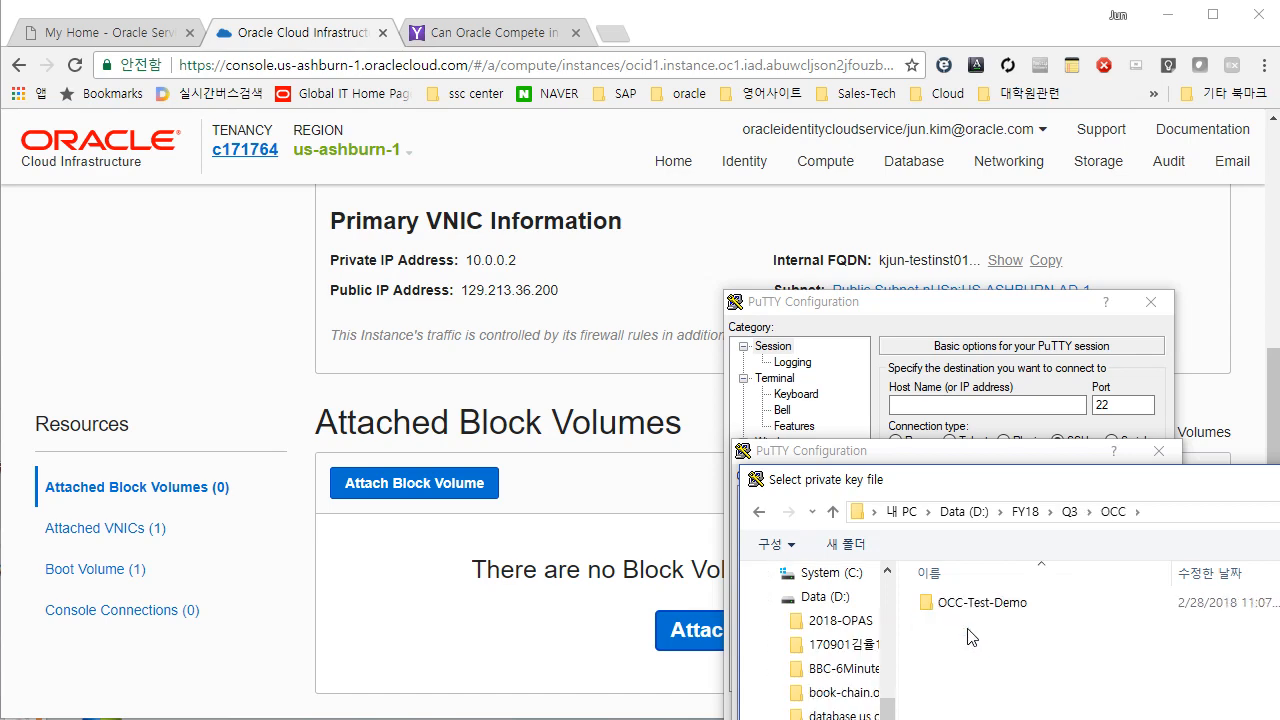
{"action": "double_click", "coordinate": [970, 606]}
{"action": "double_click", "coordinate": [968, 624]}
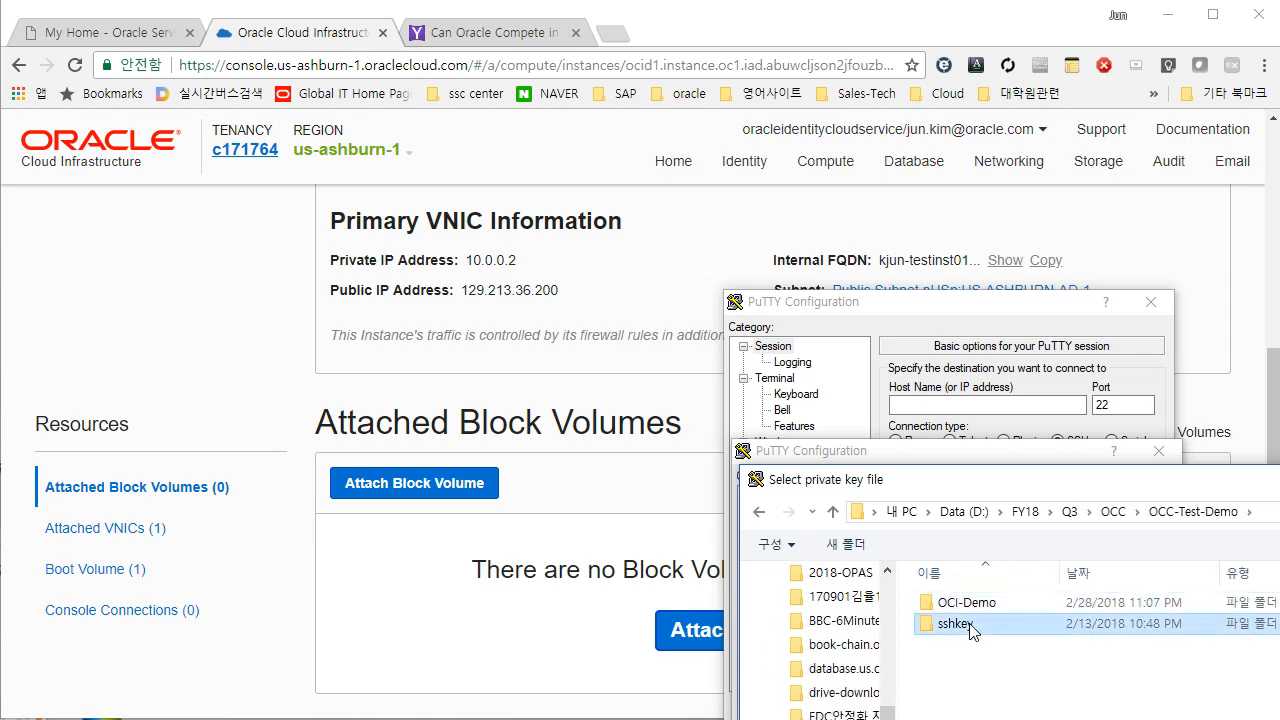
{"action": "double_click", "coordinate": [970, 608]}
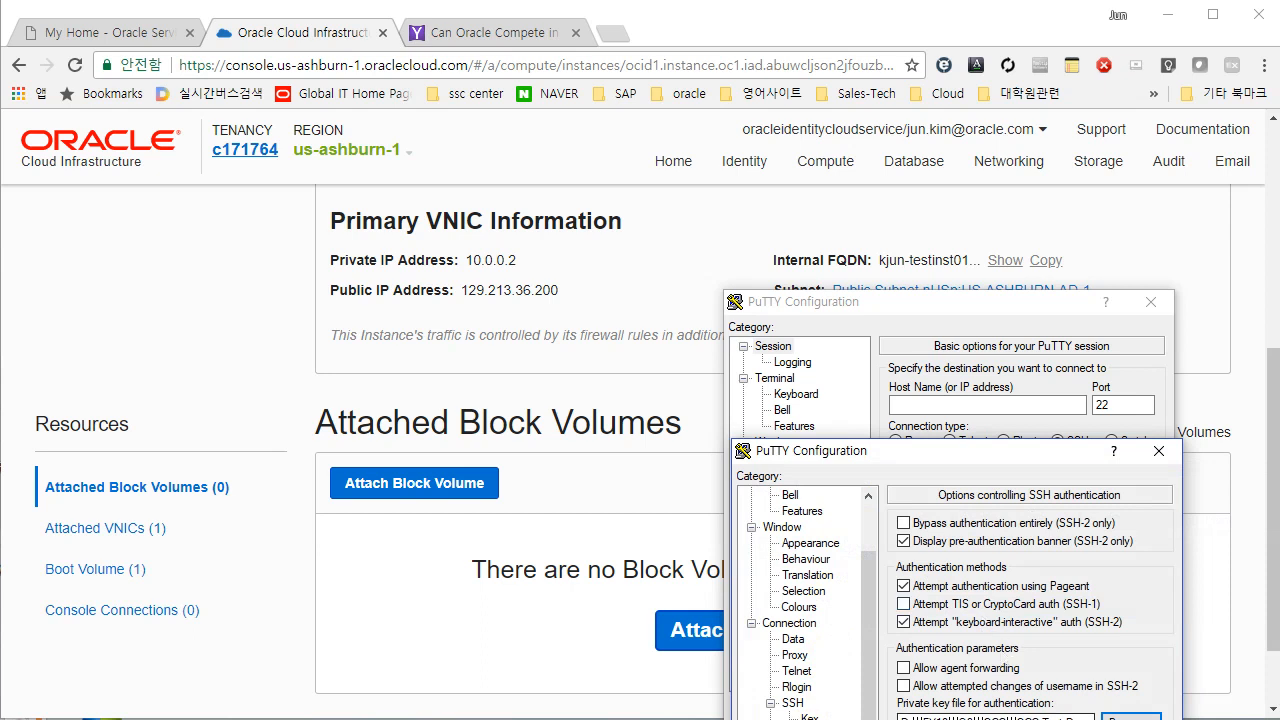
Resave session kjun_testInst with the key and connect to 129.213.36.200.
{"action": "scroll", "coordinate": [840, 590], "scroll_direction": "up", "scroll_amount": 2}
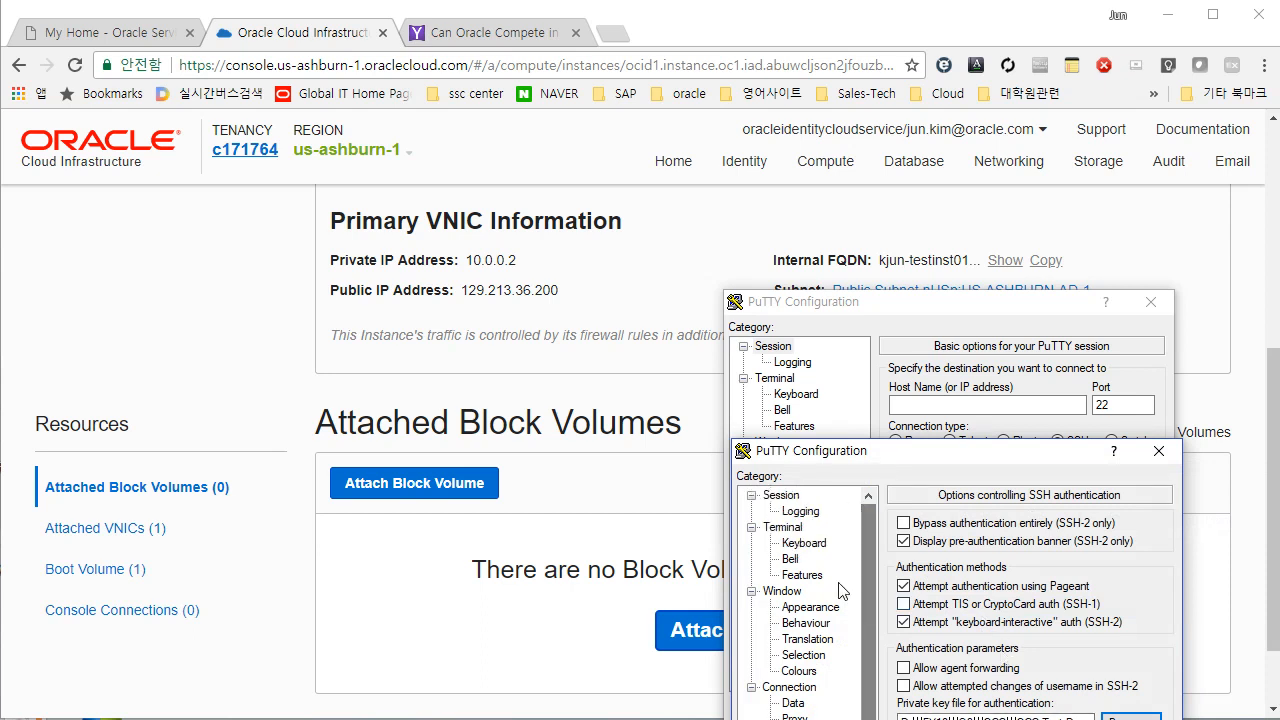
{"action": "left_click", "coordinate": [781, 495]}
{"action": "left_click", "coordinate": [1130, 707]}
{"action": "left_click", "coordinate": [1042, 719]}
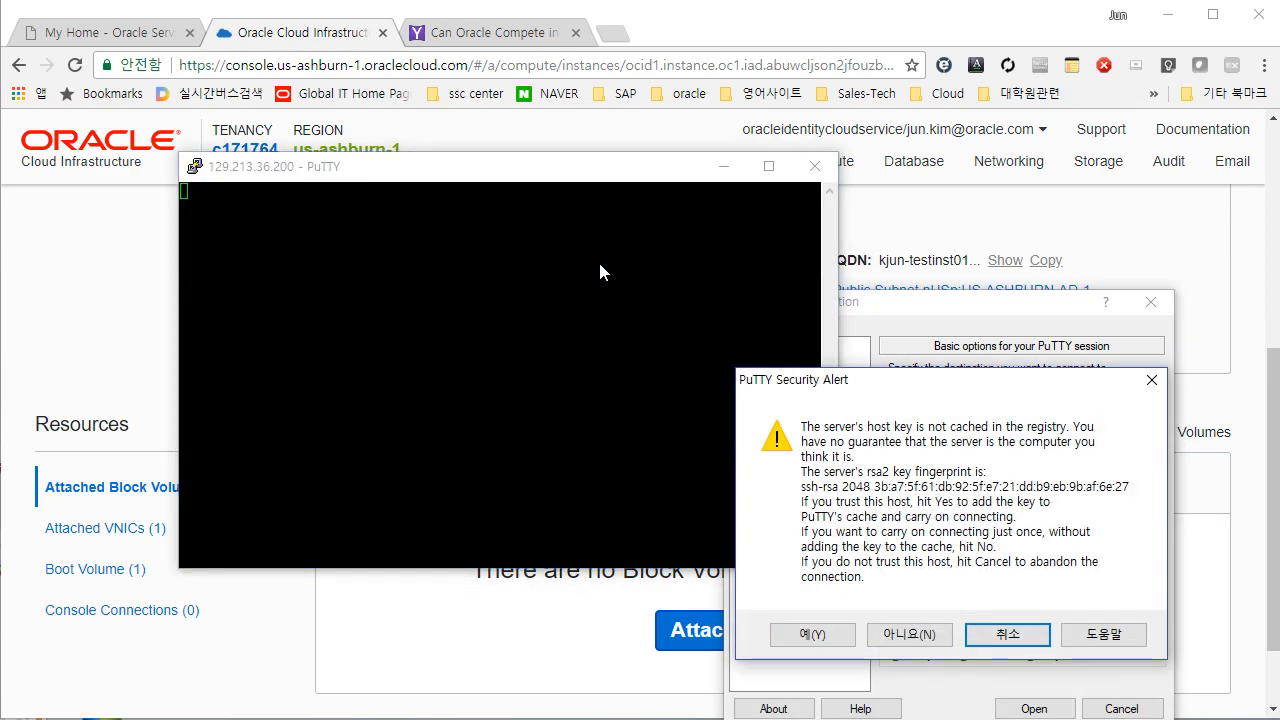
Accept the host key, log in as opc, and run df -k.
{"action": "left_click", "coordinate": [812, 634]}
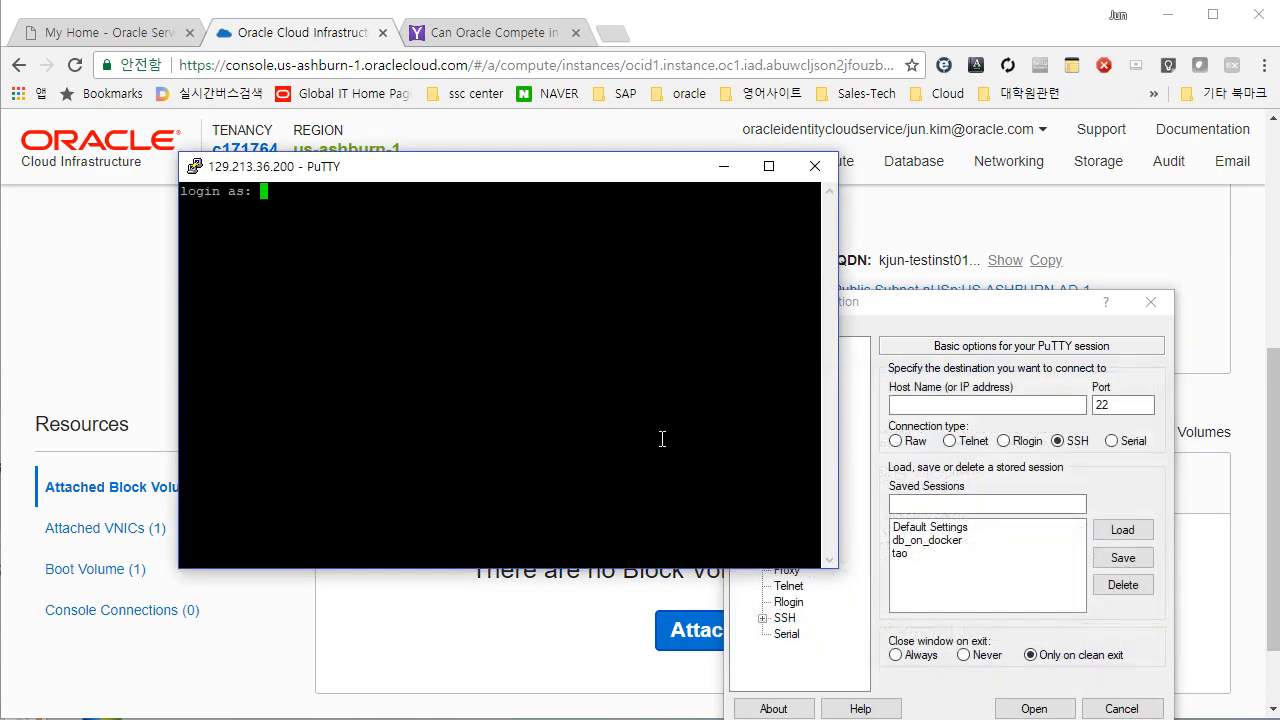
{"action": "type", "text": "opc"}
{"action": "key", "text": "Return"}
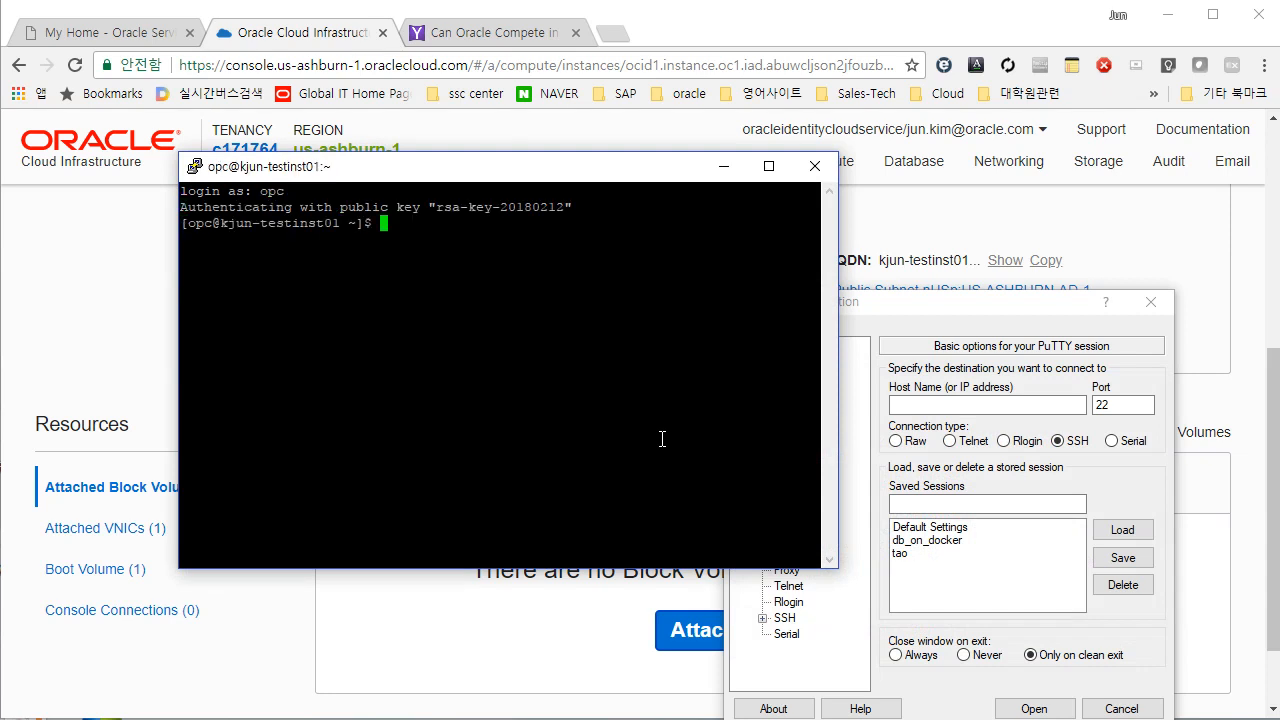
{"action": "key", "text": "Return"}
{"action": "key", "text": "Return"}
{"action": "key", "text": "Return"}
{"action": "type", "text": "df -k"}
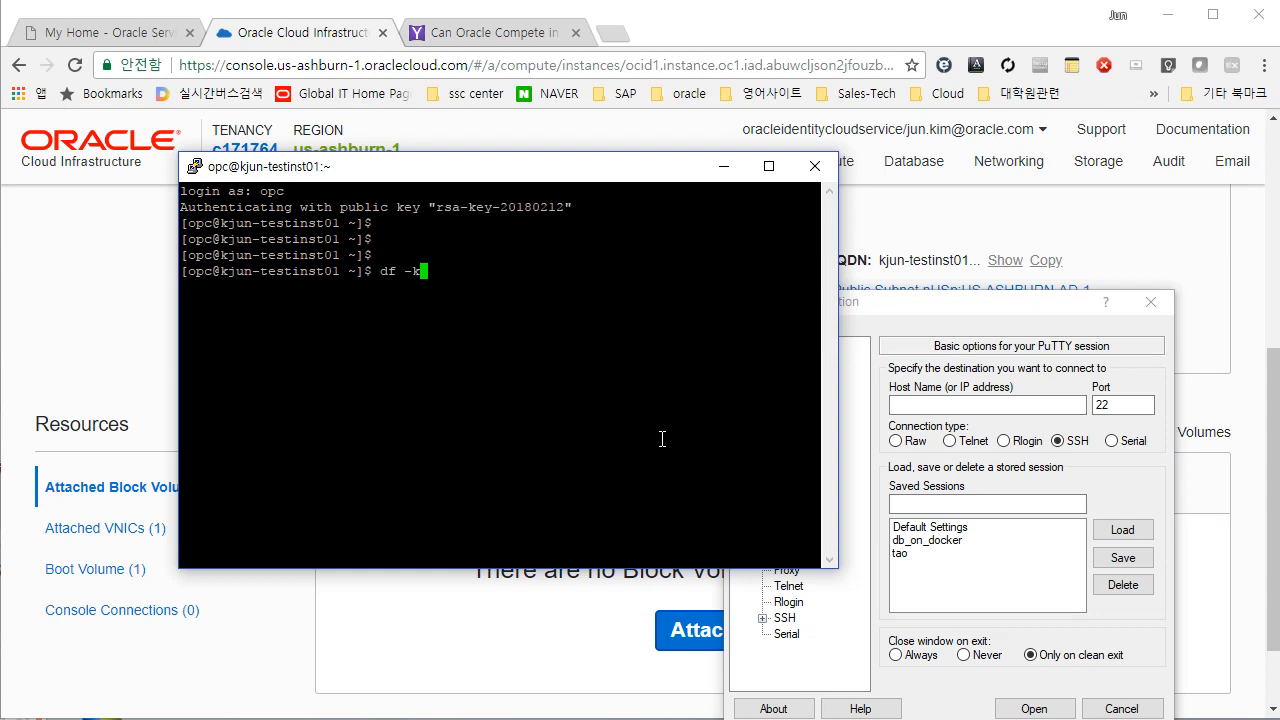
{"action": "key", "text": "Return"}
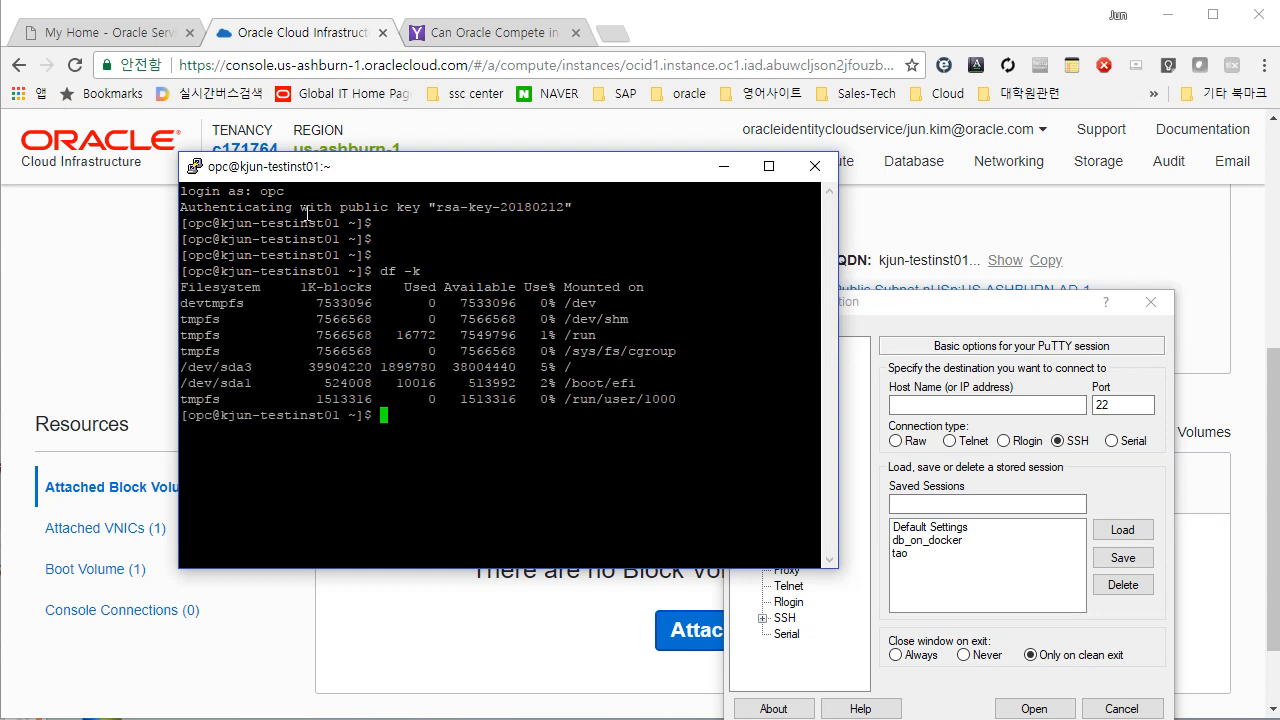
{"action": "left_click", "coordinate": [193, 168]}
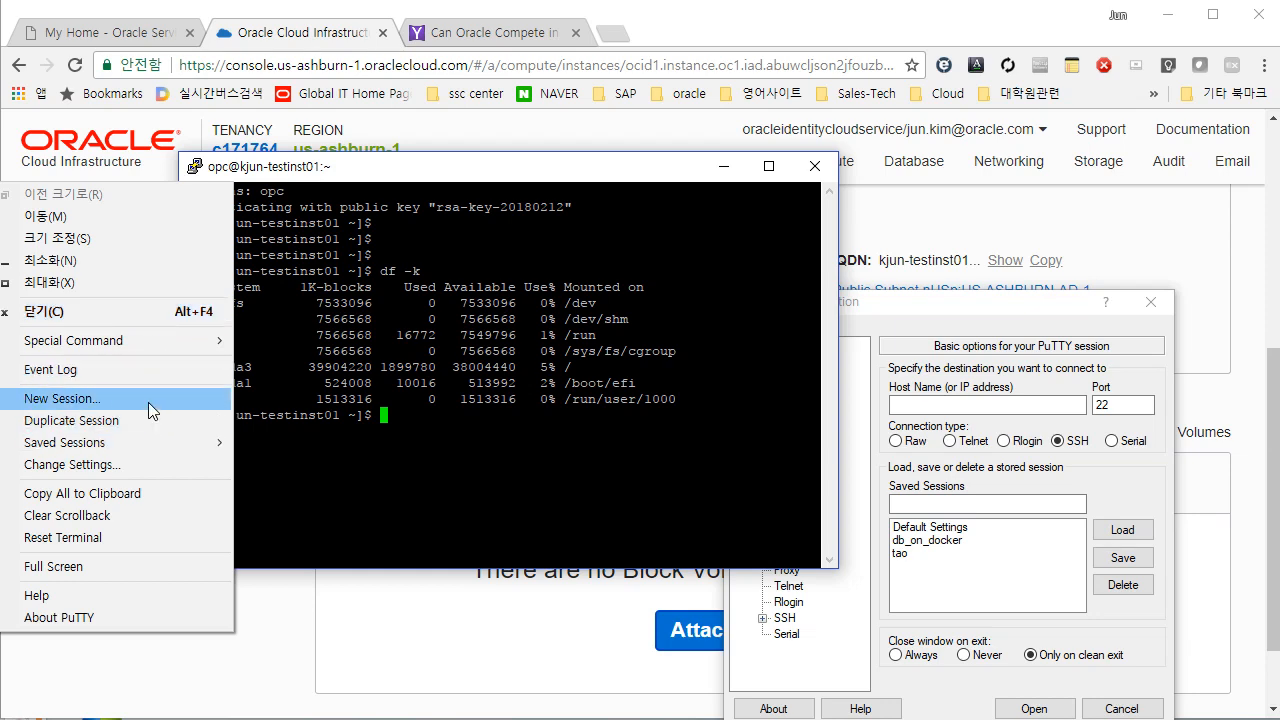
Change the terminal font to 14-point Courier New and apply it.
{"action": "left_click", "coordinate": [152, 466]}
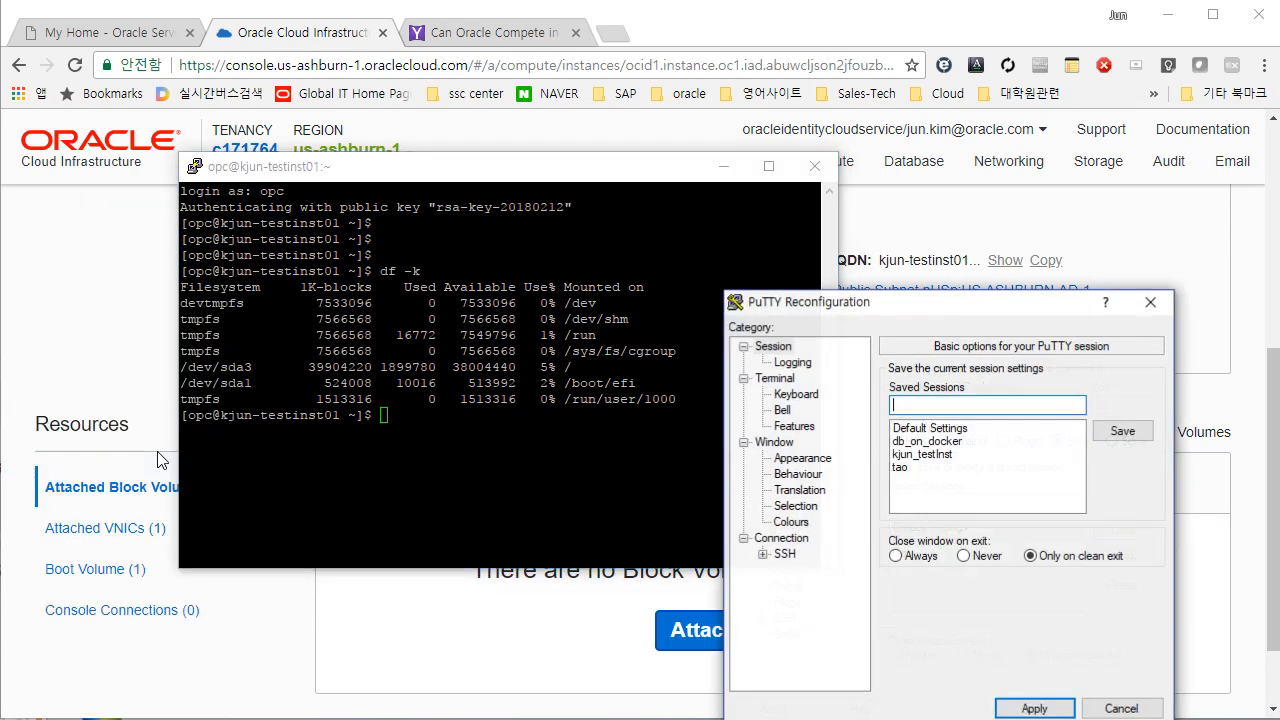
{"action": "left_click", "coordinate": [804, 462]}
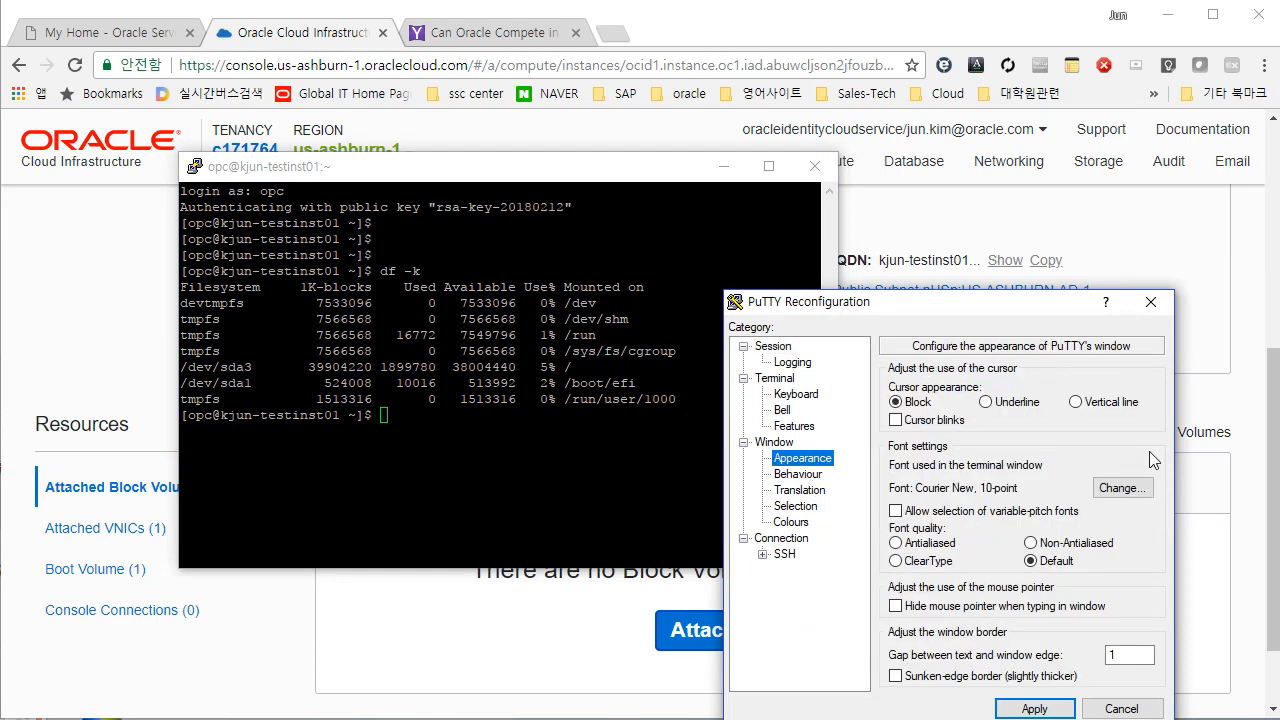
{"action": "left_click", "coordinate": [1108, 490]}
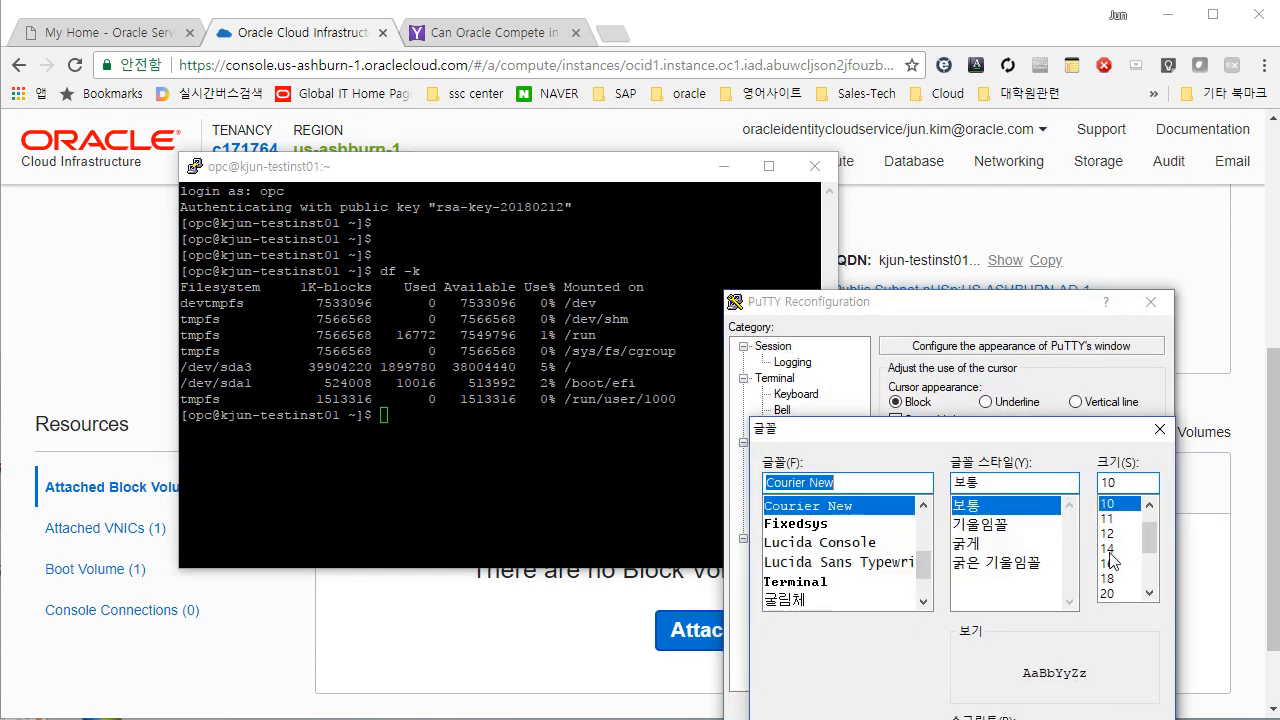
{"action": "left_click", "coordinate": [1108, 548]}
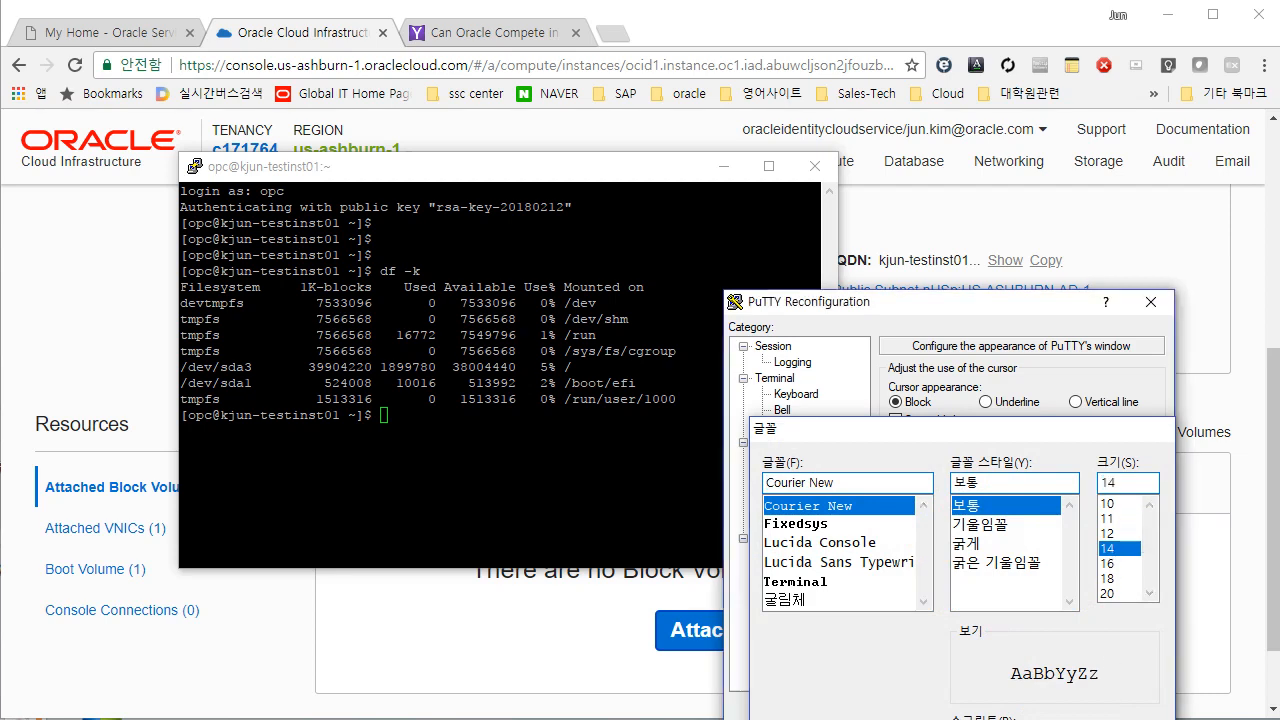
{"action": "key", "text": "Return"}
{"action": "left_click", "coordinate": [1024, 700]}
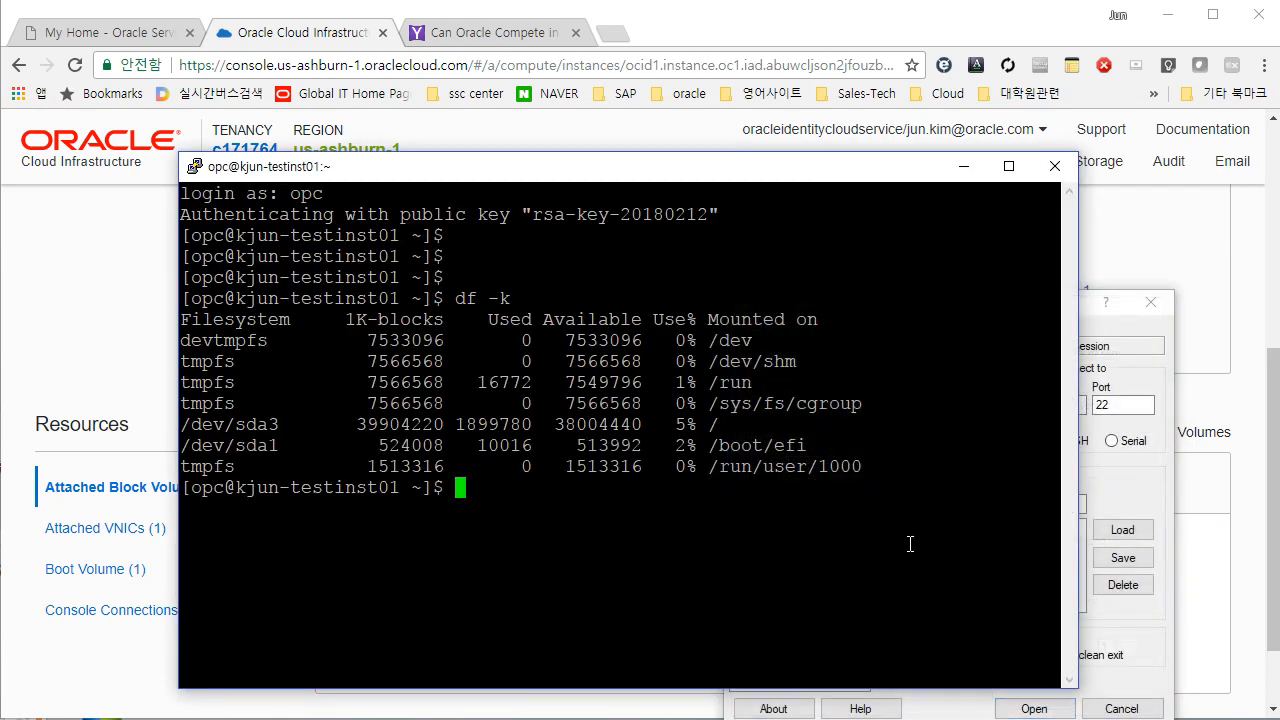
Run ifconfig -a and highlight the ens3 inet address 10.0.0.2.
{"action": "type", "text": "df"}
{"action": "key", "text": "BackSpace"}
{"action": "key", "text": "BackSpace"}
{"action": "key", "text": "BackSpace"}
{"action": "type", "text": "ifconfig -a"}
{"action": "key", "text": "Return"}
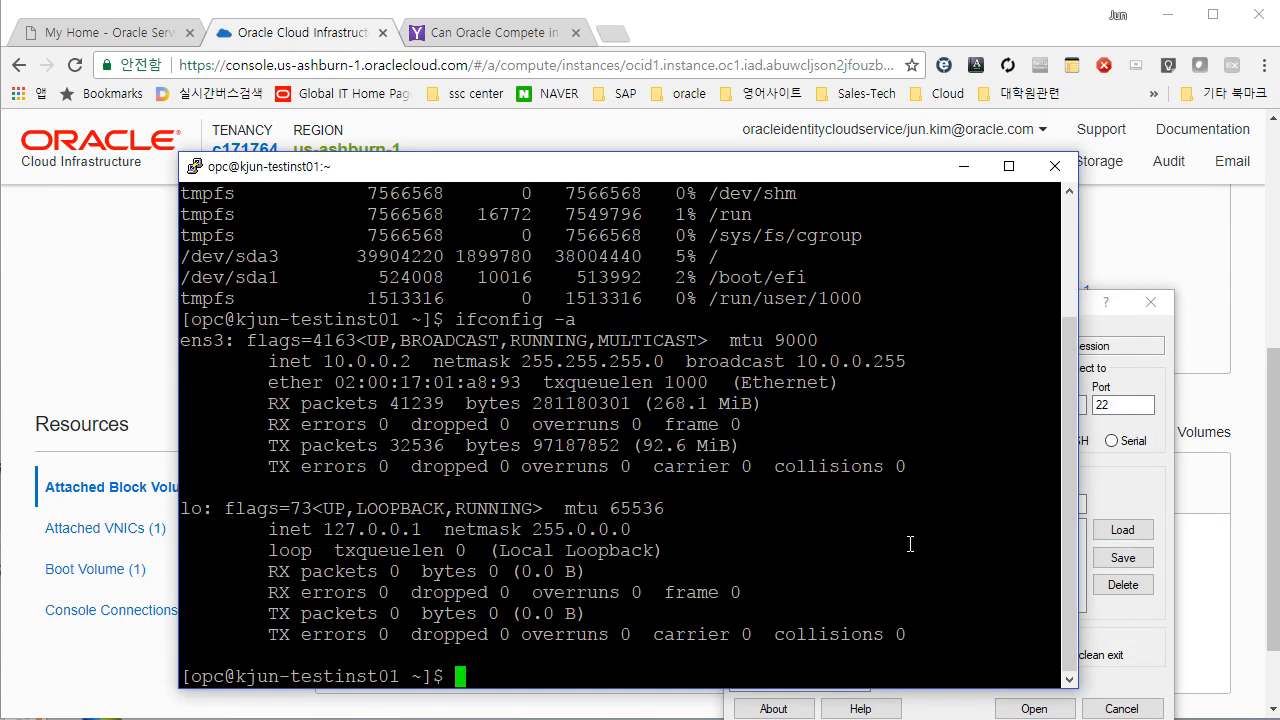
{"action": "left_click_drag", "start_coordinate": [323, 361], "coordinate": [575, 361]}
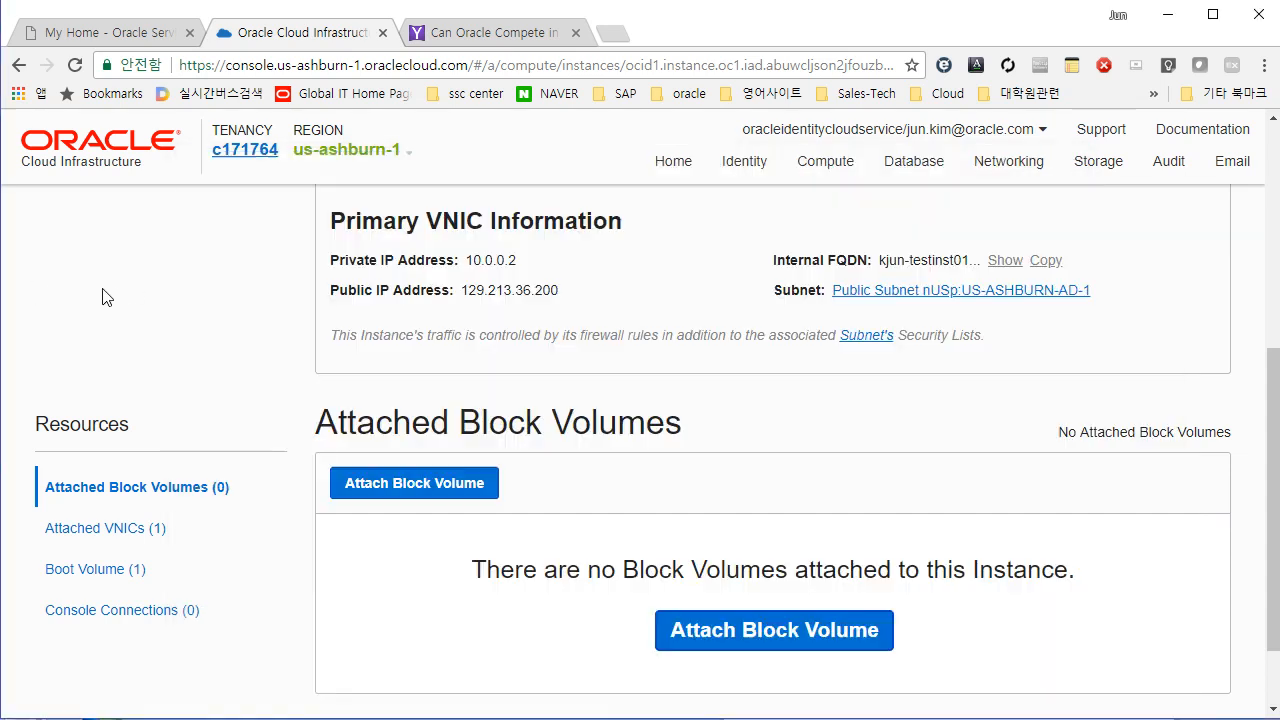
{"action": "left_click", "coordinate": [60, 290]}
View dep01_vcn2's subnets, noting AD-1 at 10.0.0.0/24, then switch back to PuTTY.
{"action": "left_click", "coordinate": [1004, 172]}
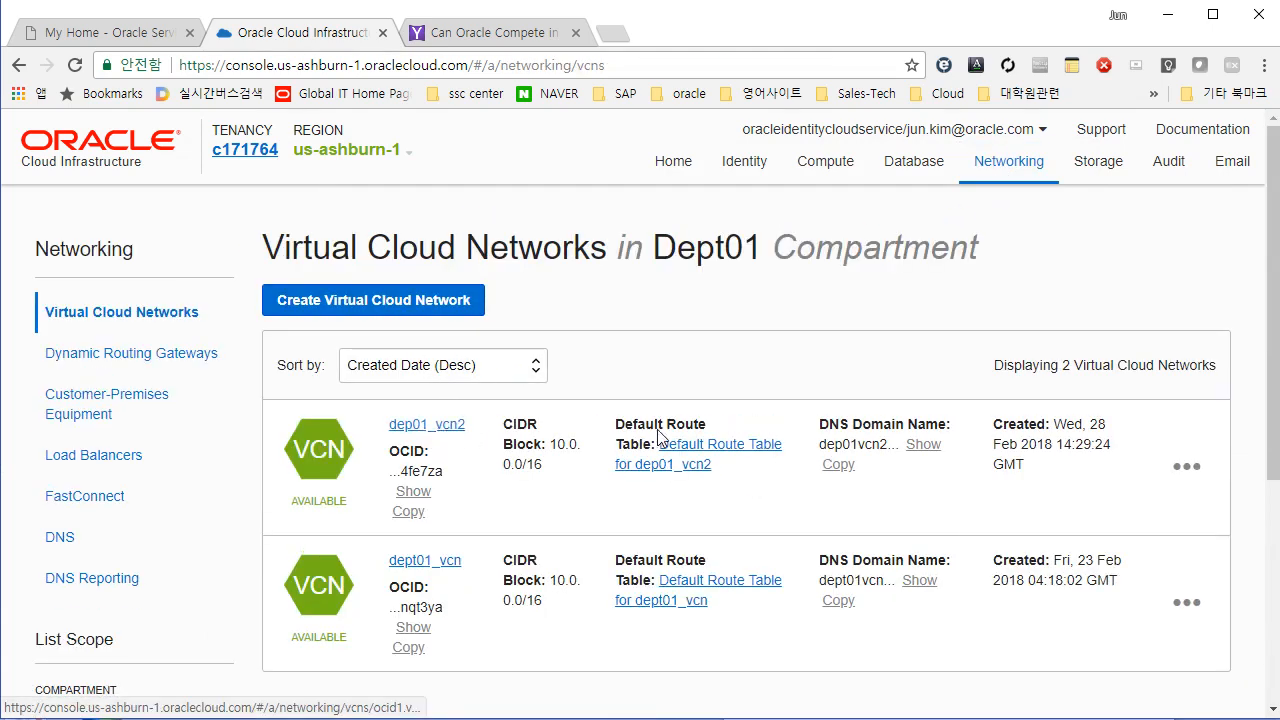
{"action": "left_click", "coordinate": [1187, 466]}
{"action": "left_click", "coordinate": [1113, 430]}
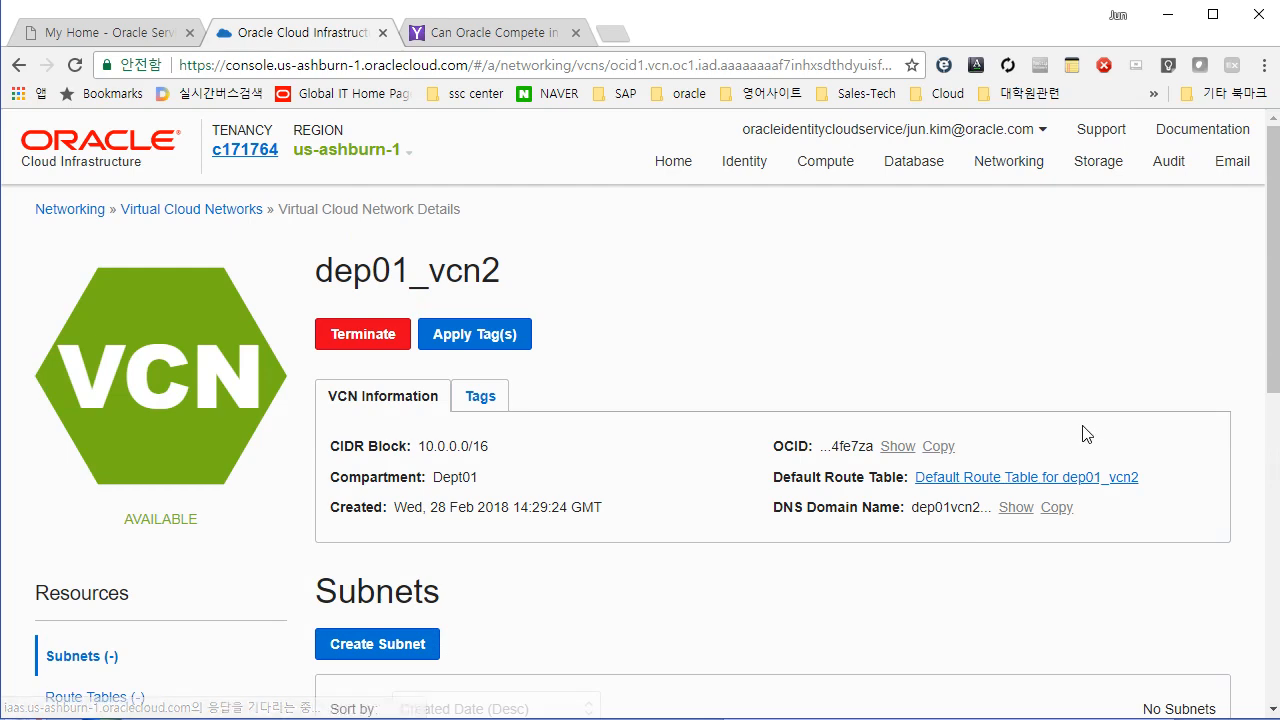
{"action": "scroll", "coordinate": [865, 443], "scroll_direction": "down", "scroll_amount": 5}
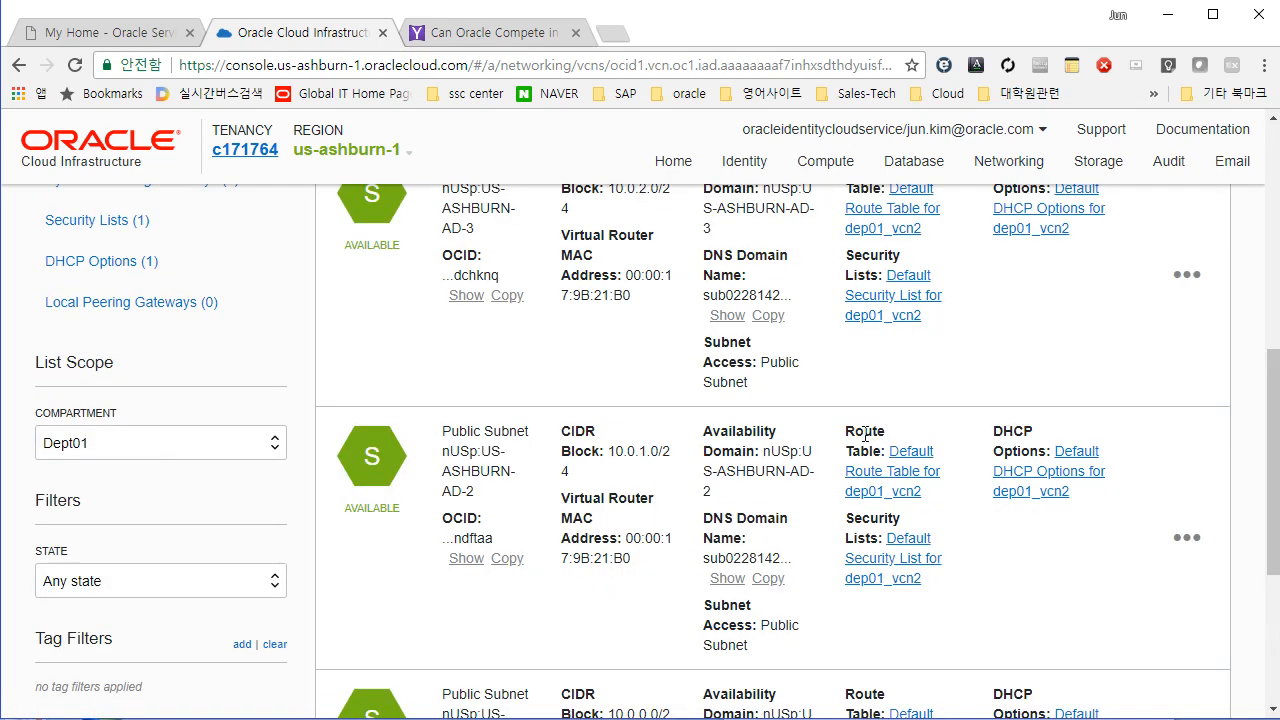
{"action": "scroll", "coordinate": [798, 410], "scroll_direction": "down", "scroll_amount": 2}
{"action": "scroll", "coordinate": [725, 420], "scroll_direction": "down", "scroll_amount": 1}
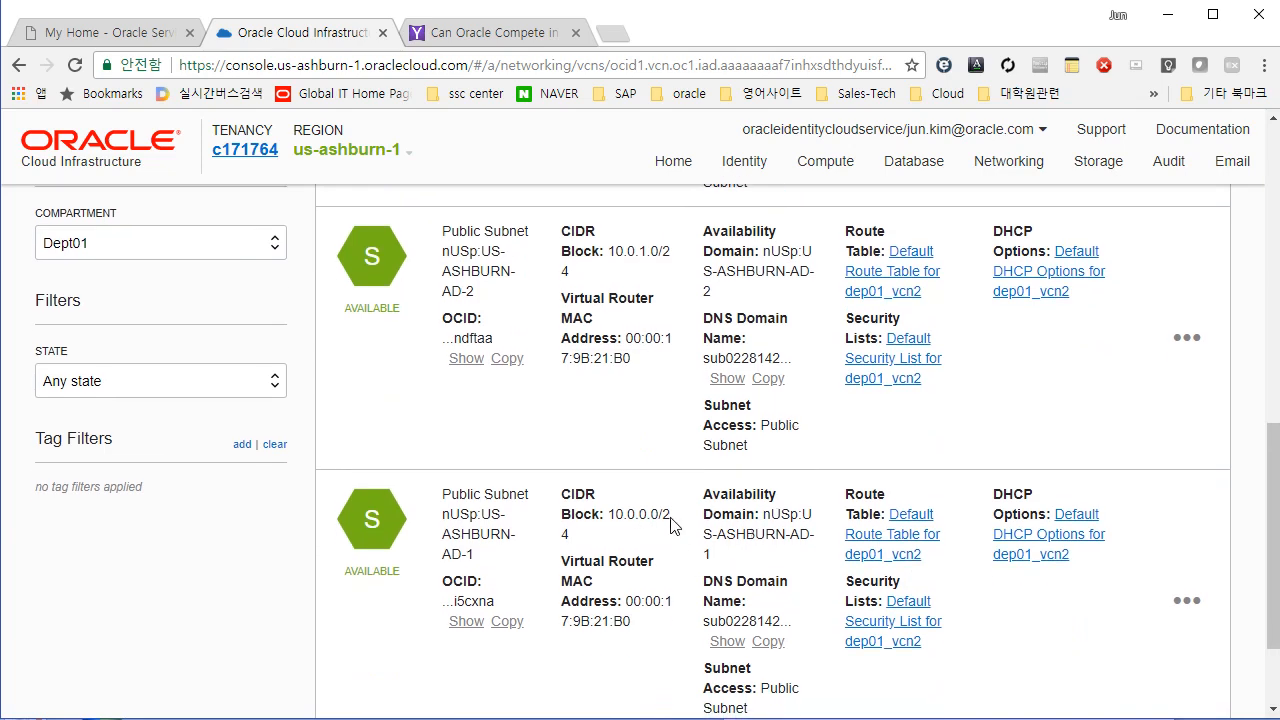
{"action": "key", "text": "alt+Tab"}
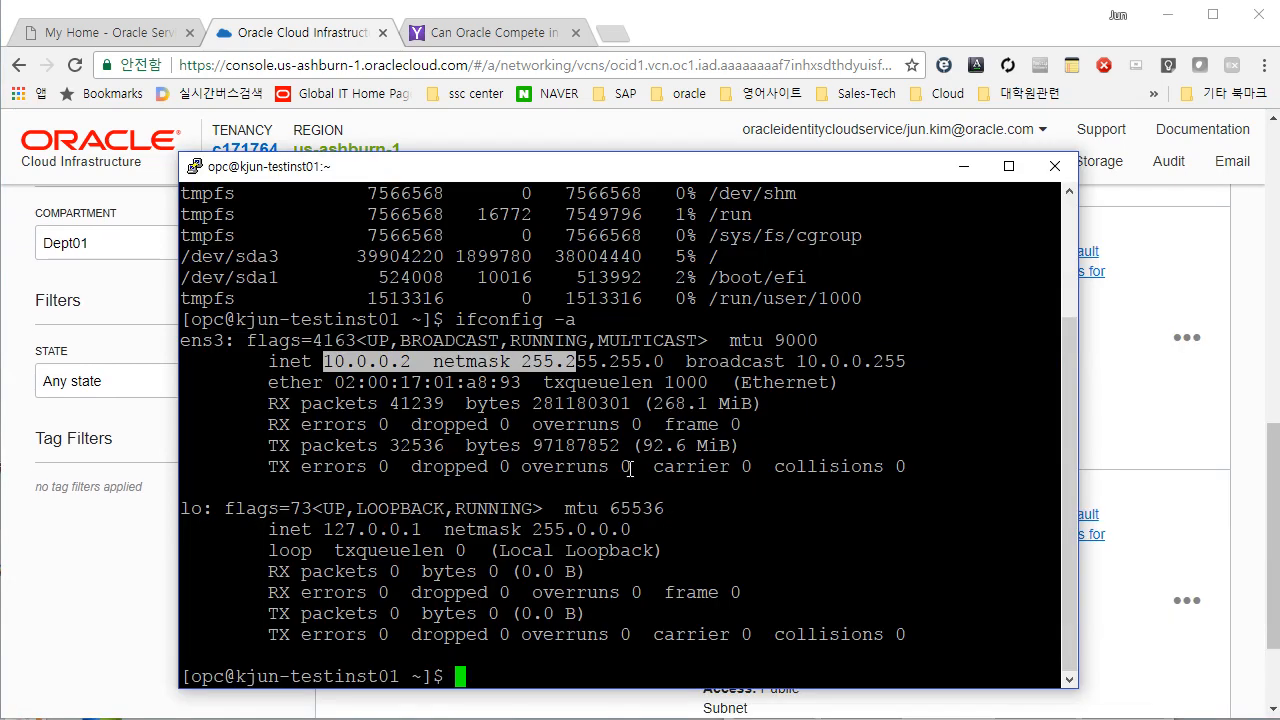
Run route in the PuTTY terminal and select the default gateway line on ens3.
{"action": "left_click", "coordinate": [406, 361]}
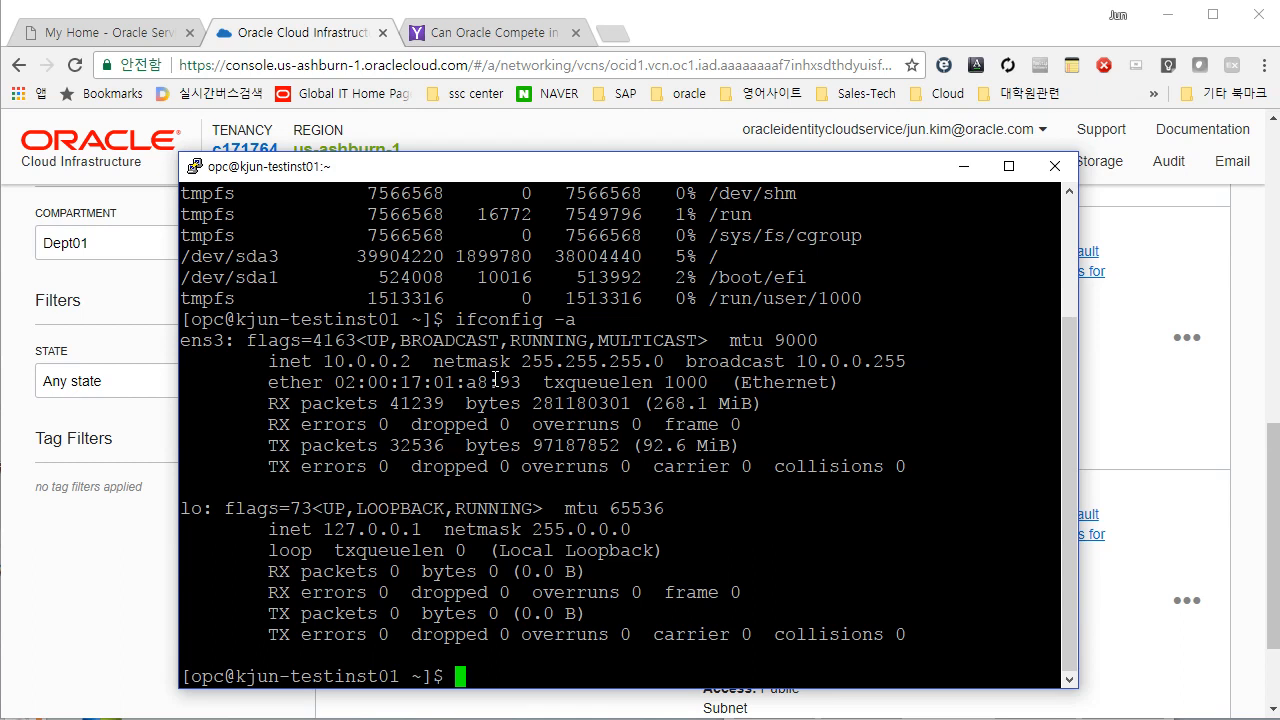
{"action": "type", "text": "route"}
{"action": "key", "text": "Return"}
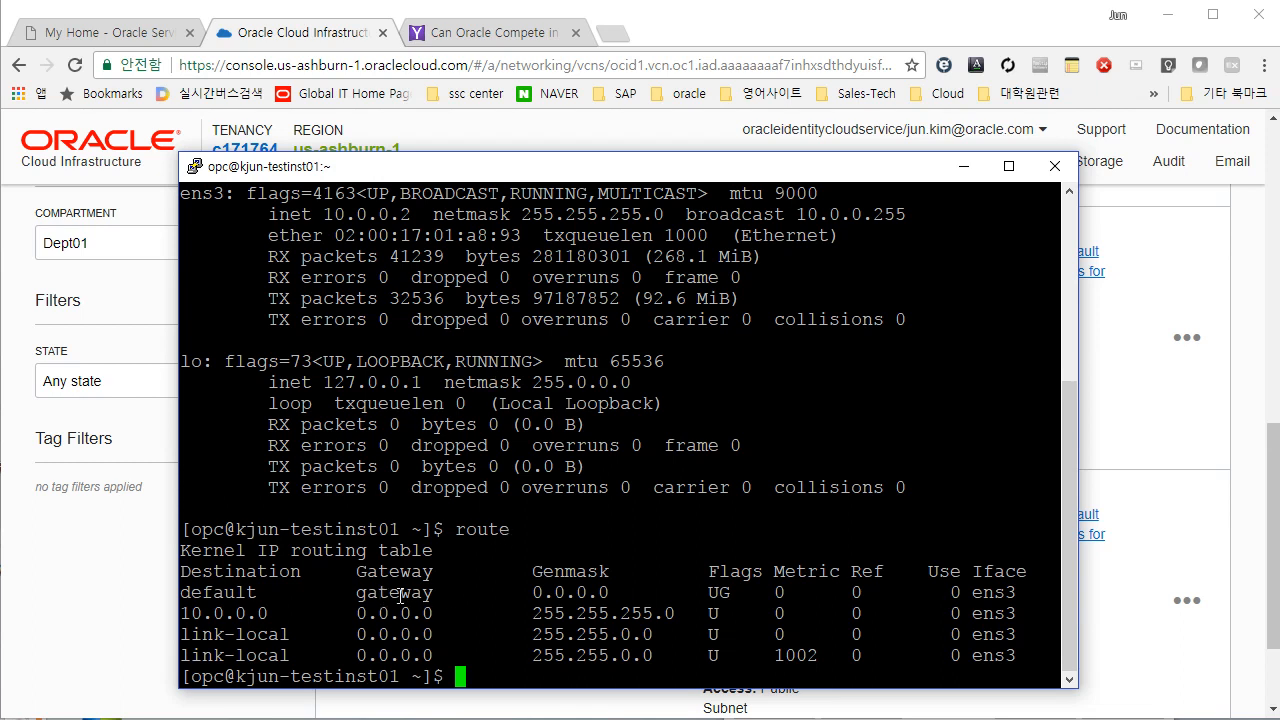
{"action": "left_click_drag", "start_coordinate": [736, 592], "coordinate": [222, 594]}
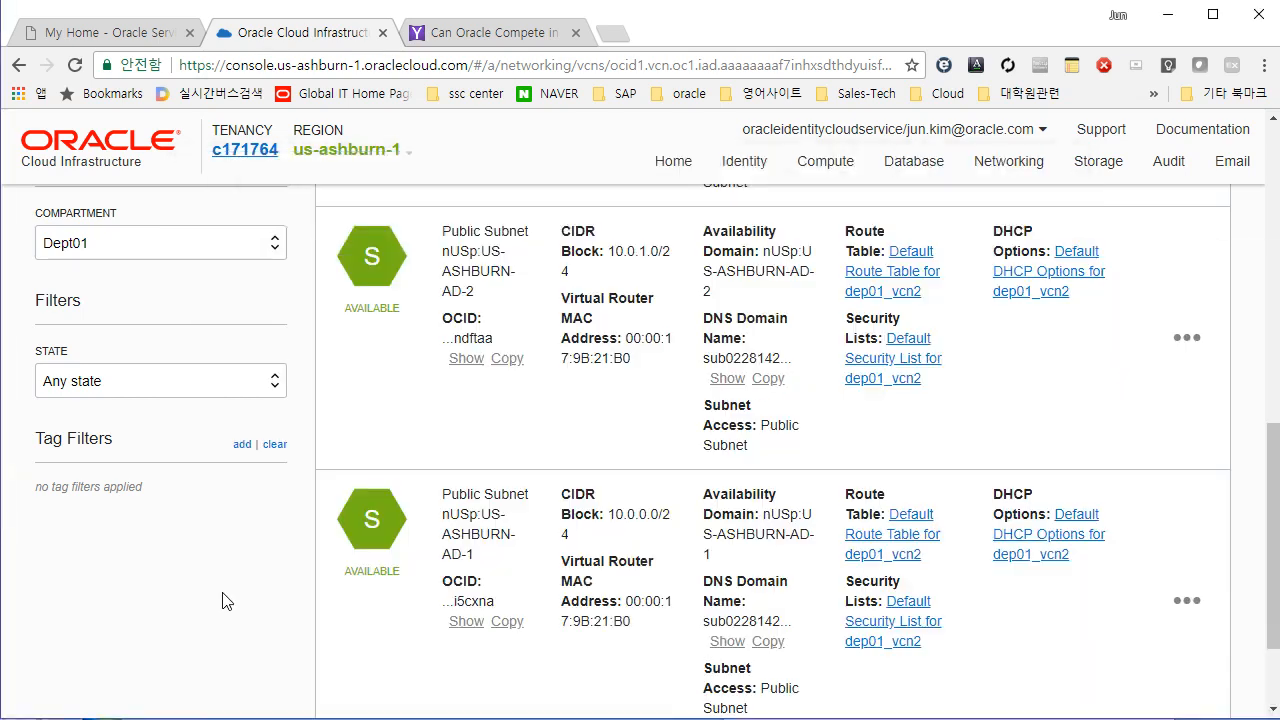
Open the details of dep01_vcn2's Default Security List from its Security Lists.
{"action": "scroll", "coordinate": [508, 600], "scroll_direction": "up", "scroll_amount": 3}
{"action": "scroll", "coordinate": [508, 600], "scroll_direction": "up", "scroll_amount": 2}
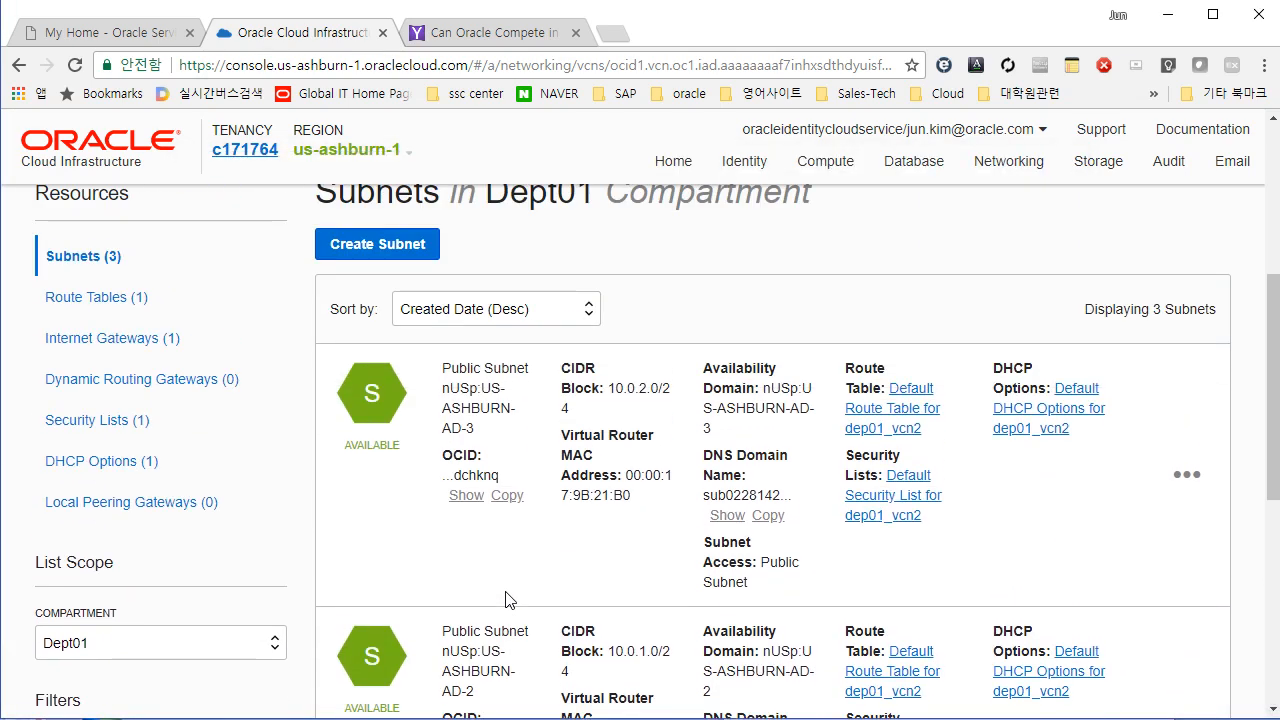
{"action": "left_click", "coordinate": [95, 428]}
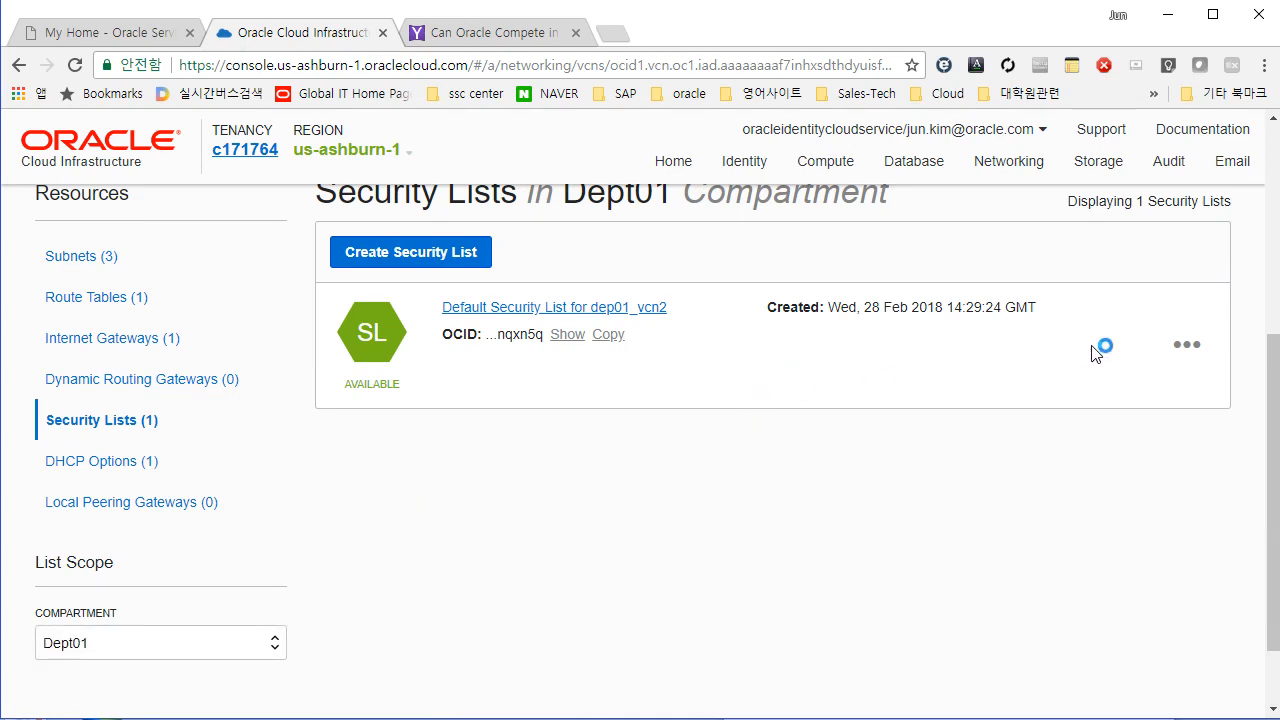
{"action": "left_click", "coordinate": [1185, 344]}
{"action": "left_click", "coordinate": [1090, 312]}
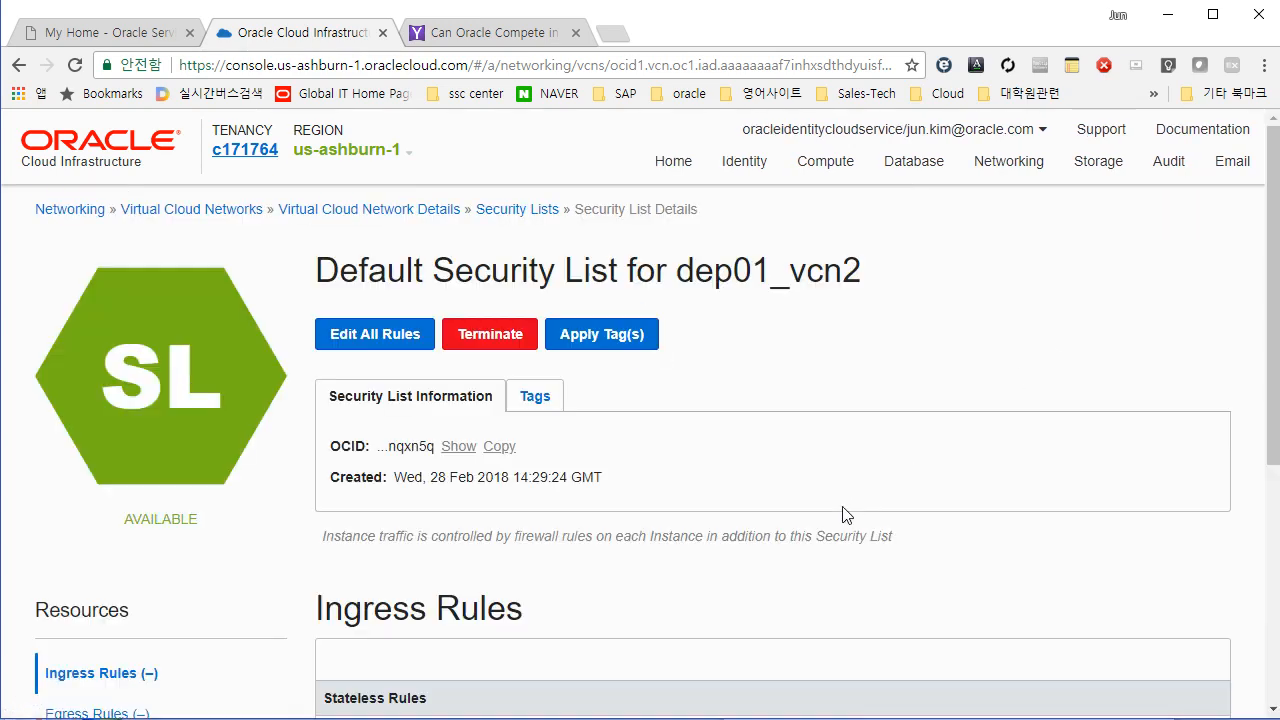
Review the three stateful ingress rules allowing SSH on port 22 and ICMP.
{"action": "scroll", "coordinate": [843, 514], "scroll_direction": "down", "scroll_amount": 2}
{"action": "scroll", "coordinate": [843, 514], "scroll_direction": "down", "scroll_amount": 4}
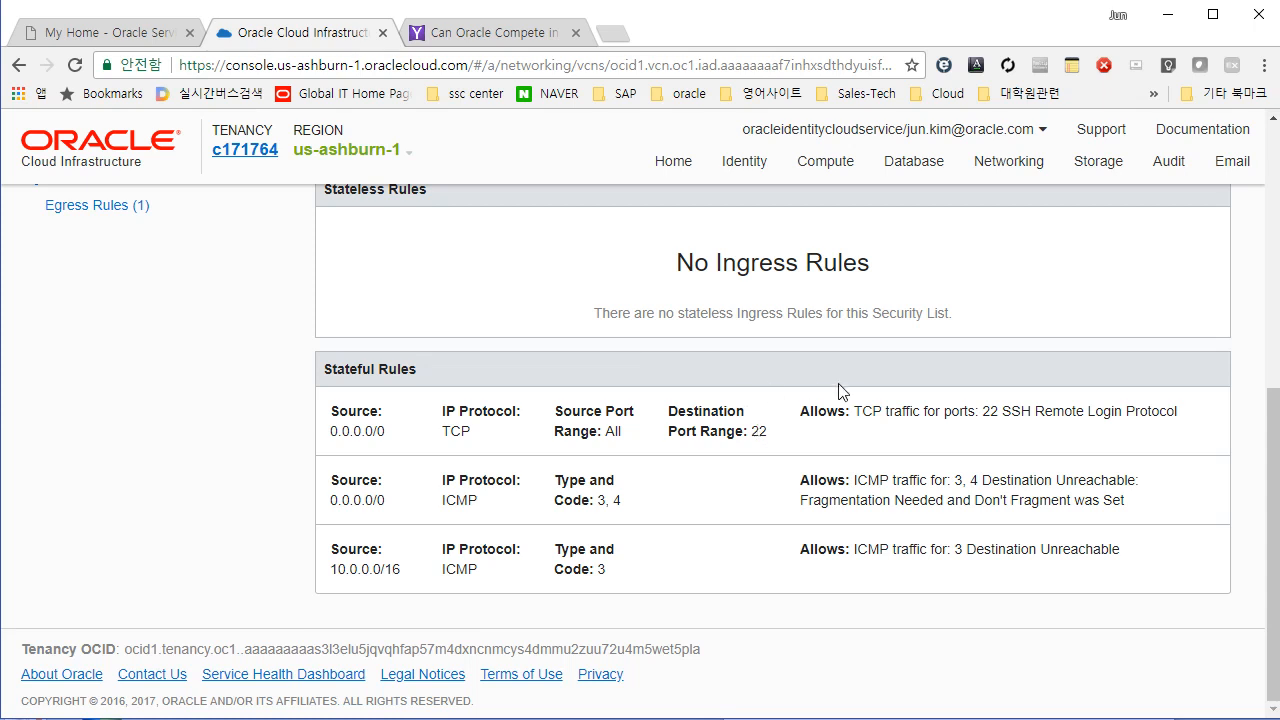
{"action": "mouse_move", "coordinate": [822, 418]}
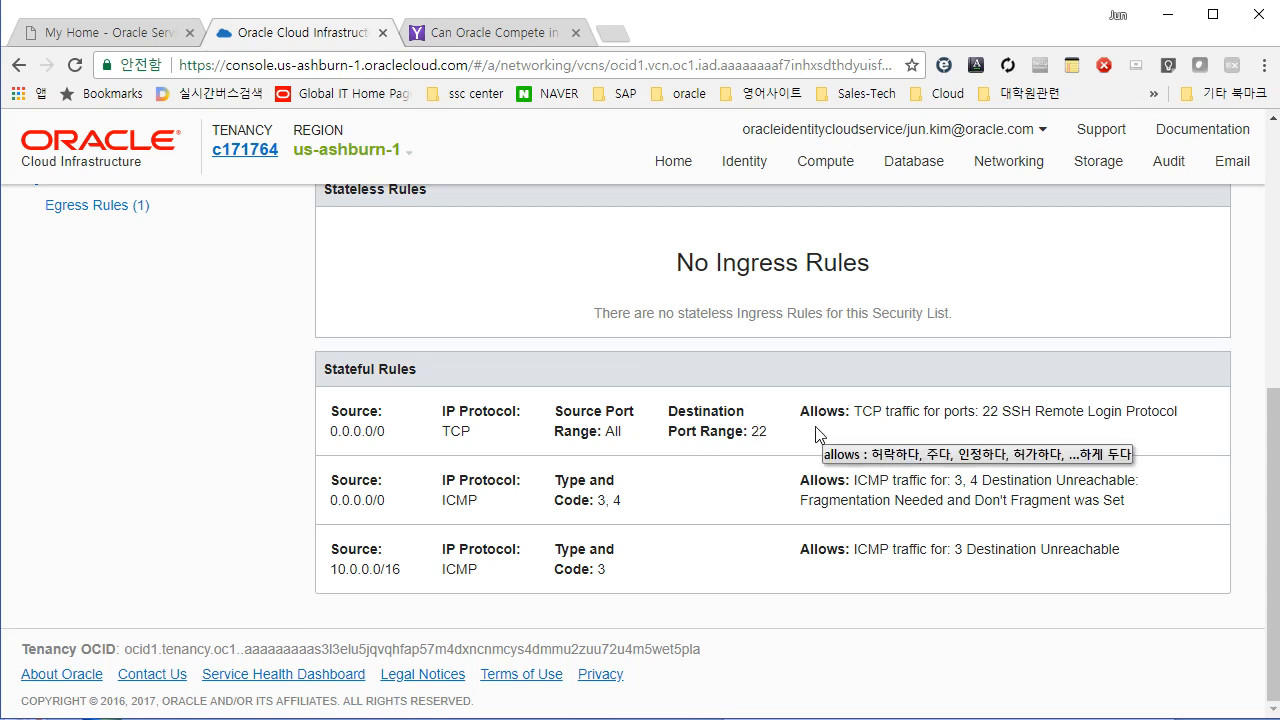
{"action": "scroll", "coordinate": [778, 453], "scroll_direction": "up", "scroll_amount": 2}
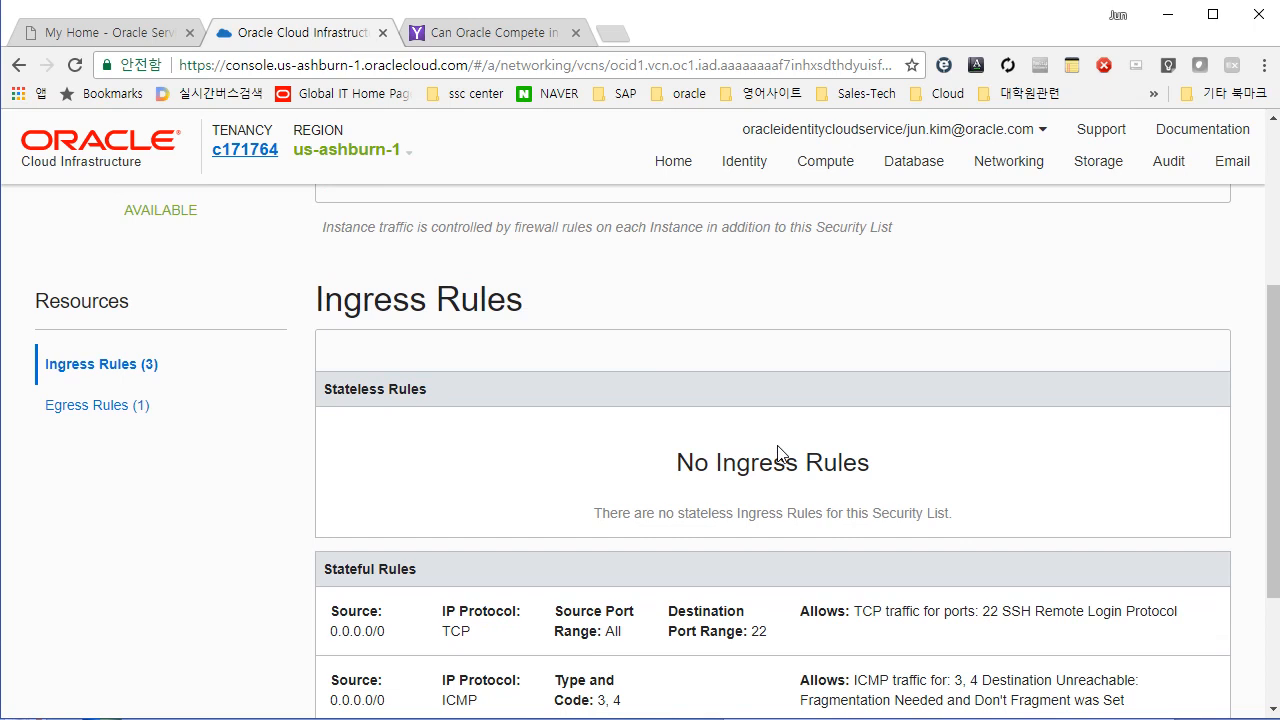
{"action": "scroll", "coordinate": [778, 453], "scroll_direction": "up", "scroll_amount": 1}
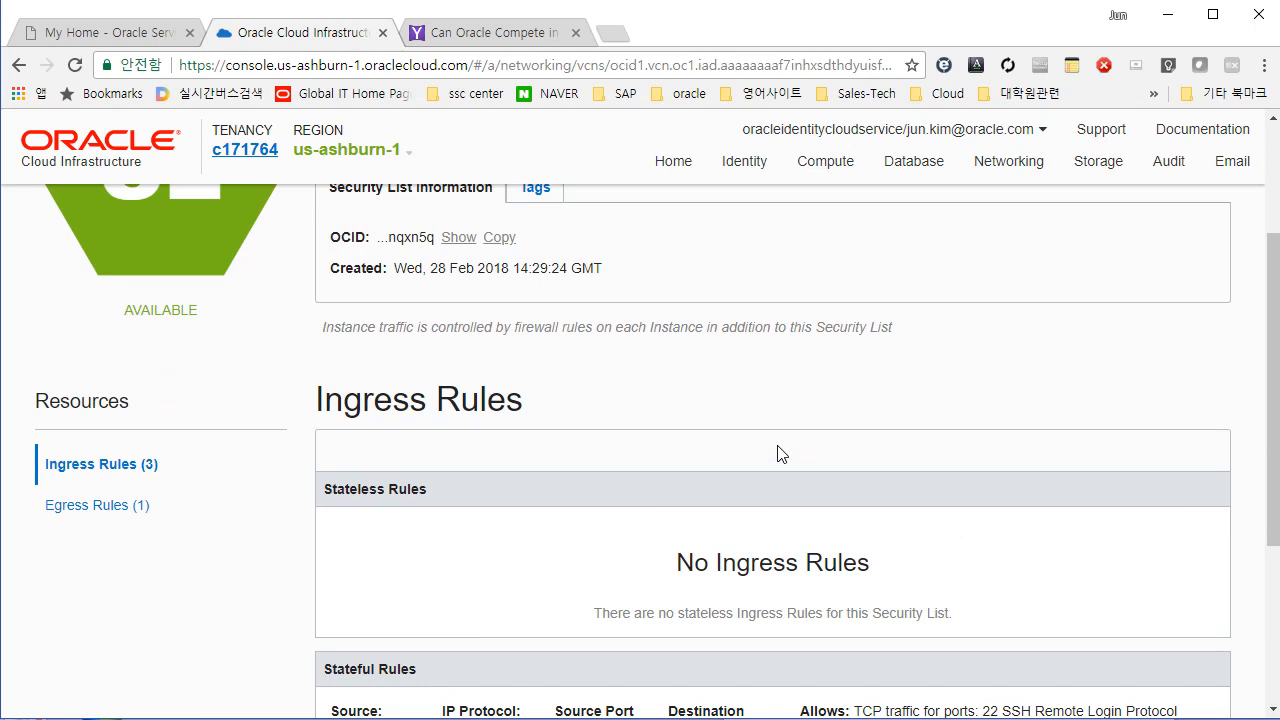
{"action": "scroll", "coordinate": [778, 453], "scroll_direction": "up", "scroll_amount": 2}
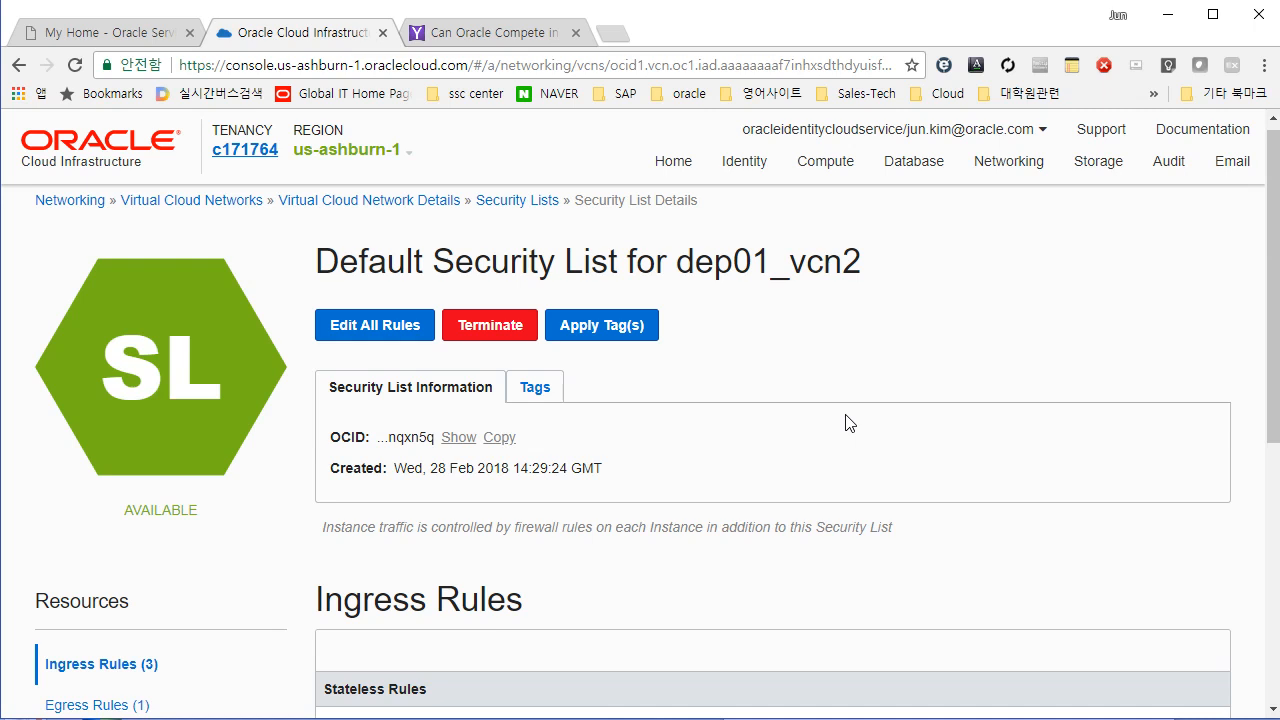
{"action": "scroll", "coordinate": [845, 422], "scroll_direction": "down", "scroll_amount": 2}
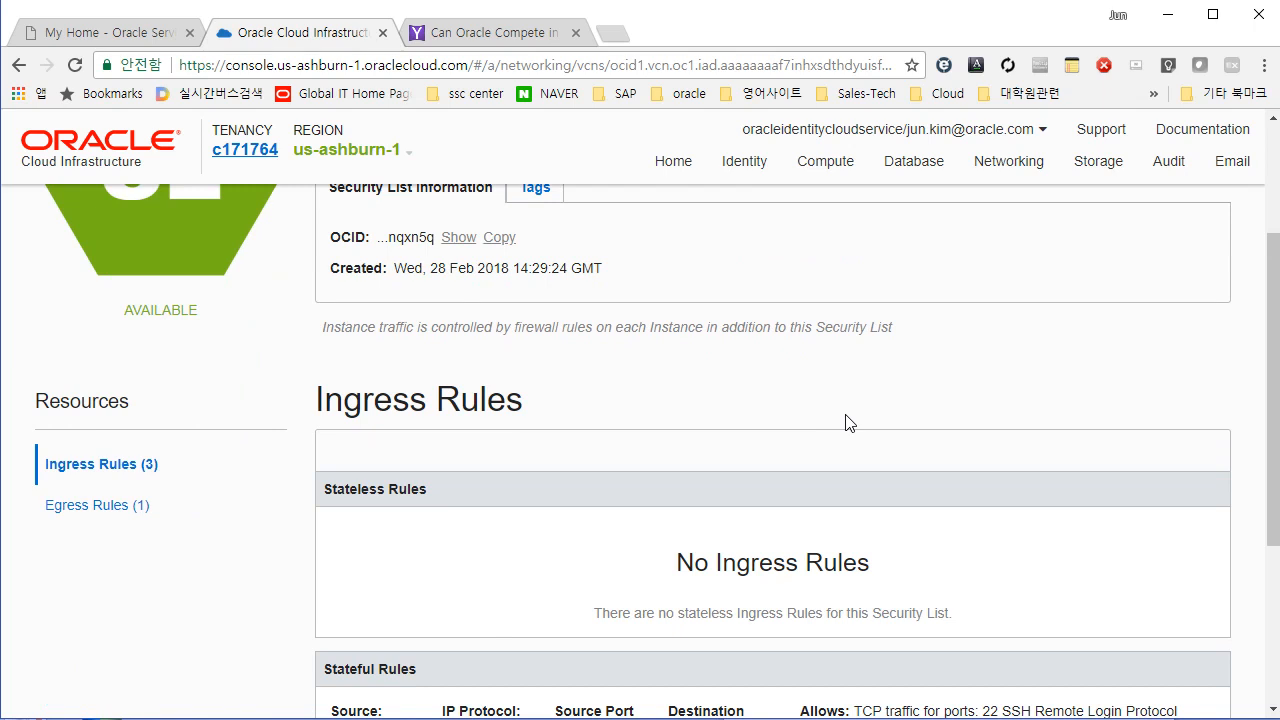
{"action": "scroll", "coordinate": [845, 422], "scroll_direction": "up", "scroll_amount": 2}
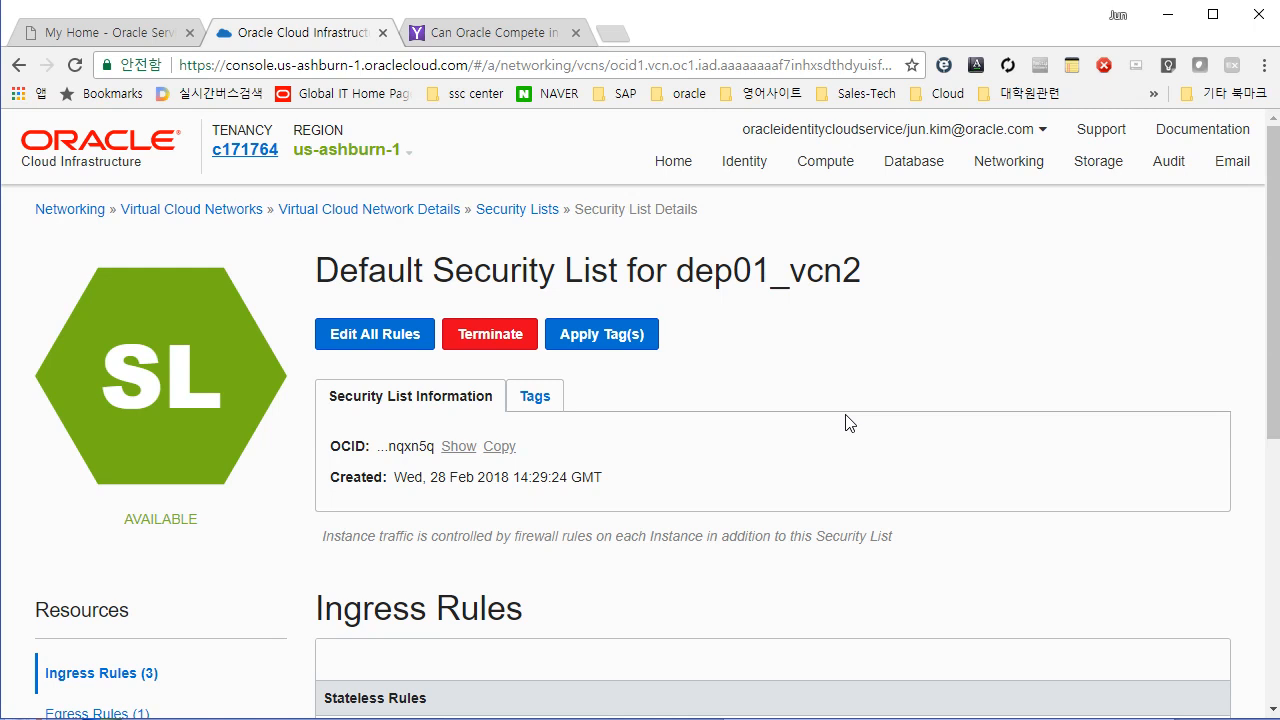
Pass through Compute instances and return to the Dept01 Virtual Cloud Networks list.
{"action": "left_click", "coordinate": [822, 168]}
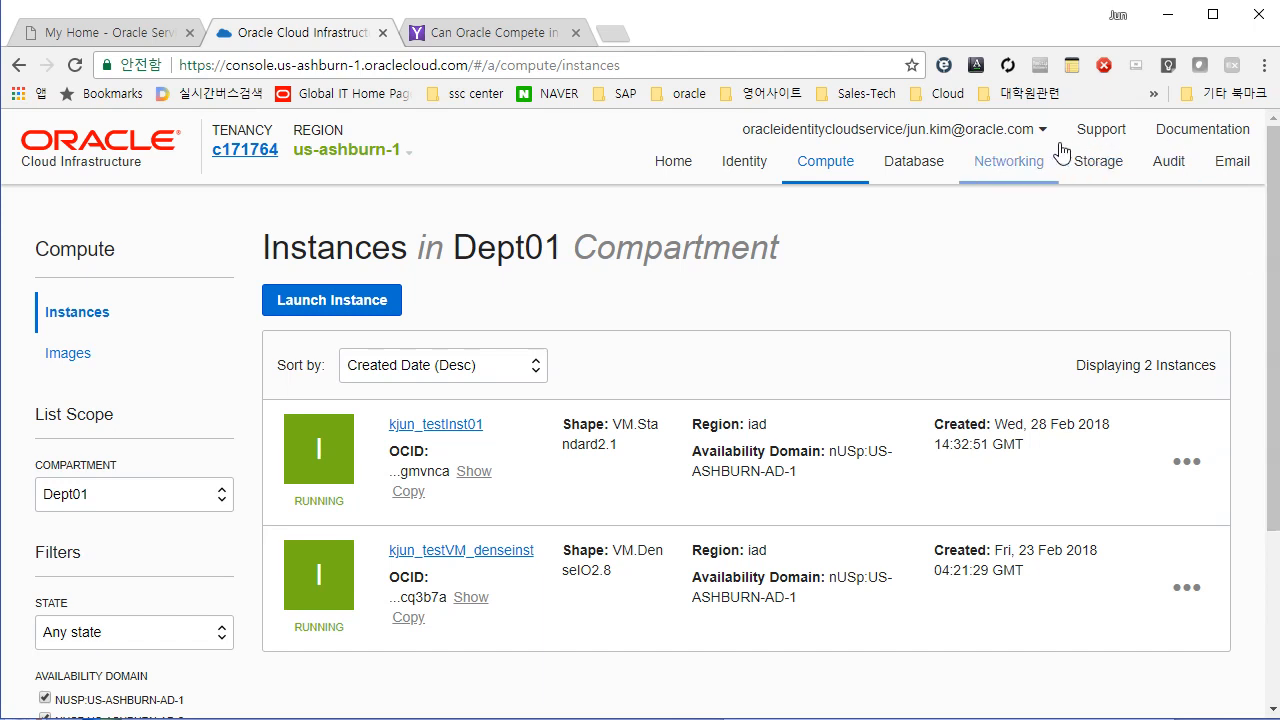
{"action": "left_click", "coordinate": [1005, 161]}
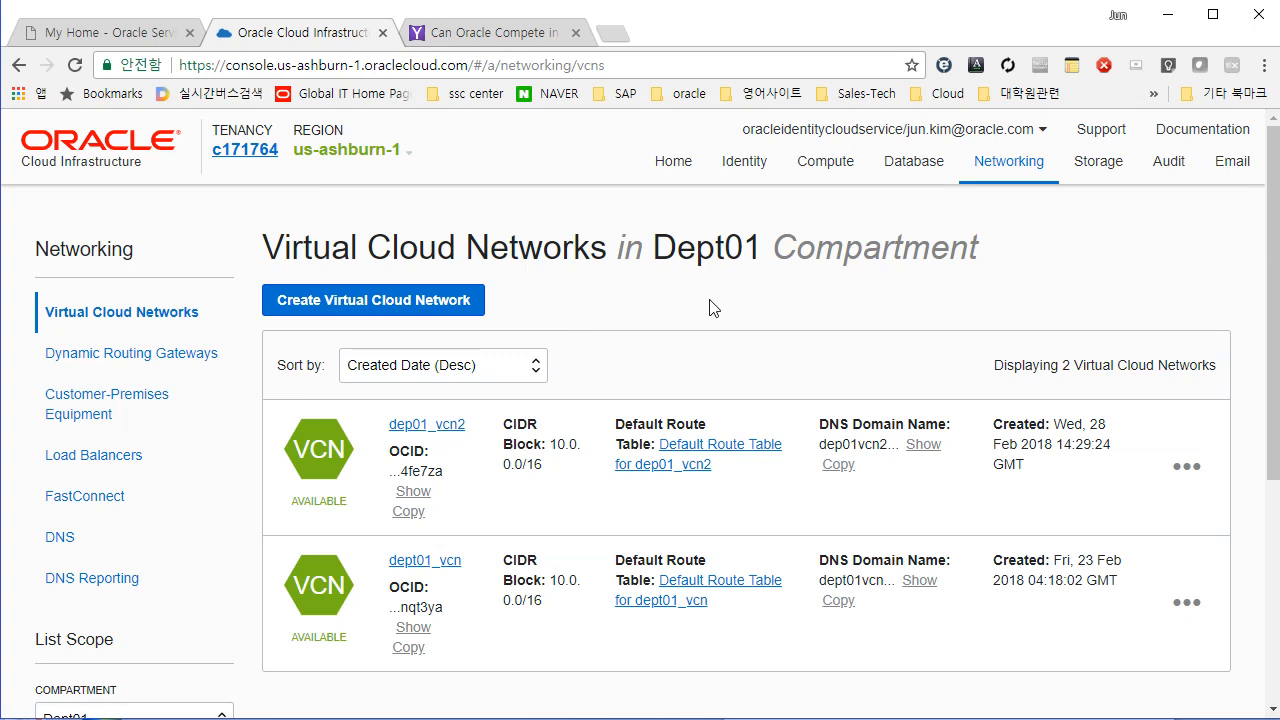
Go back to the Dept01 Compute Instances page.
{"action": "left_click", "coordinate": [834, 172]}
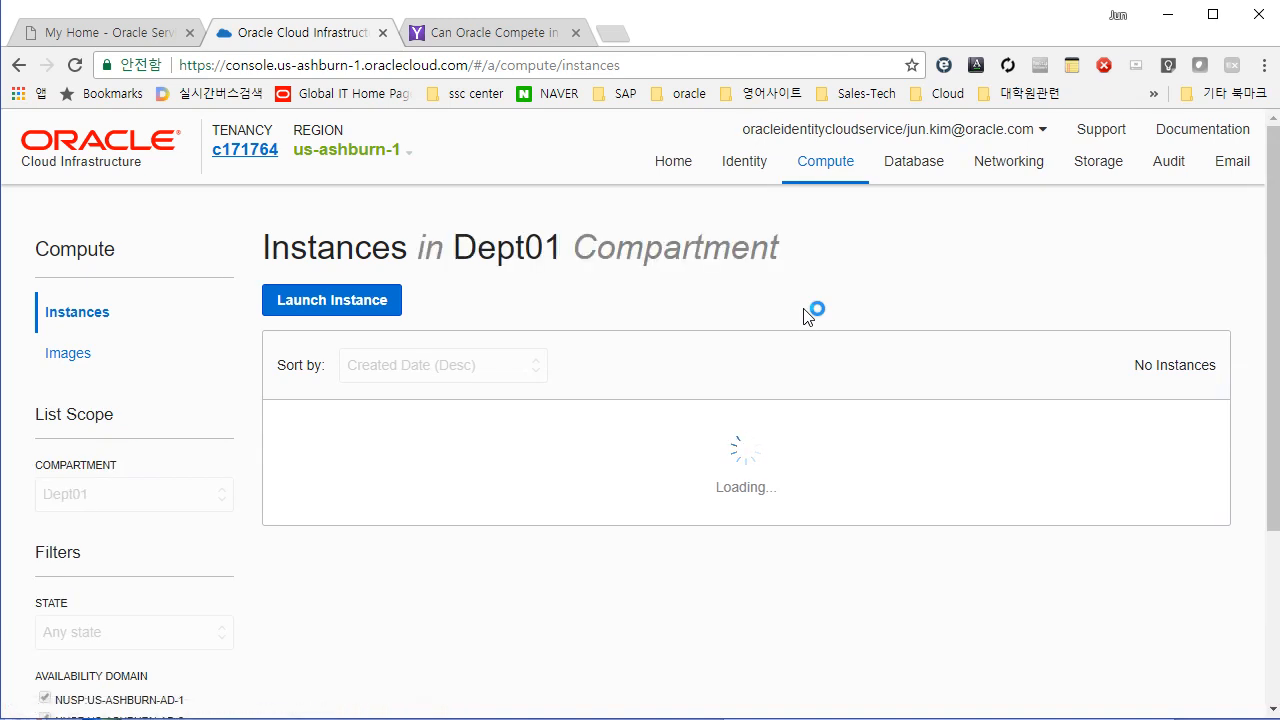